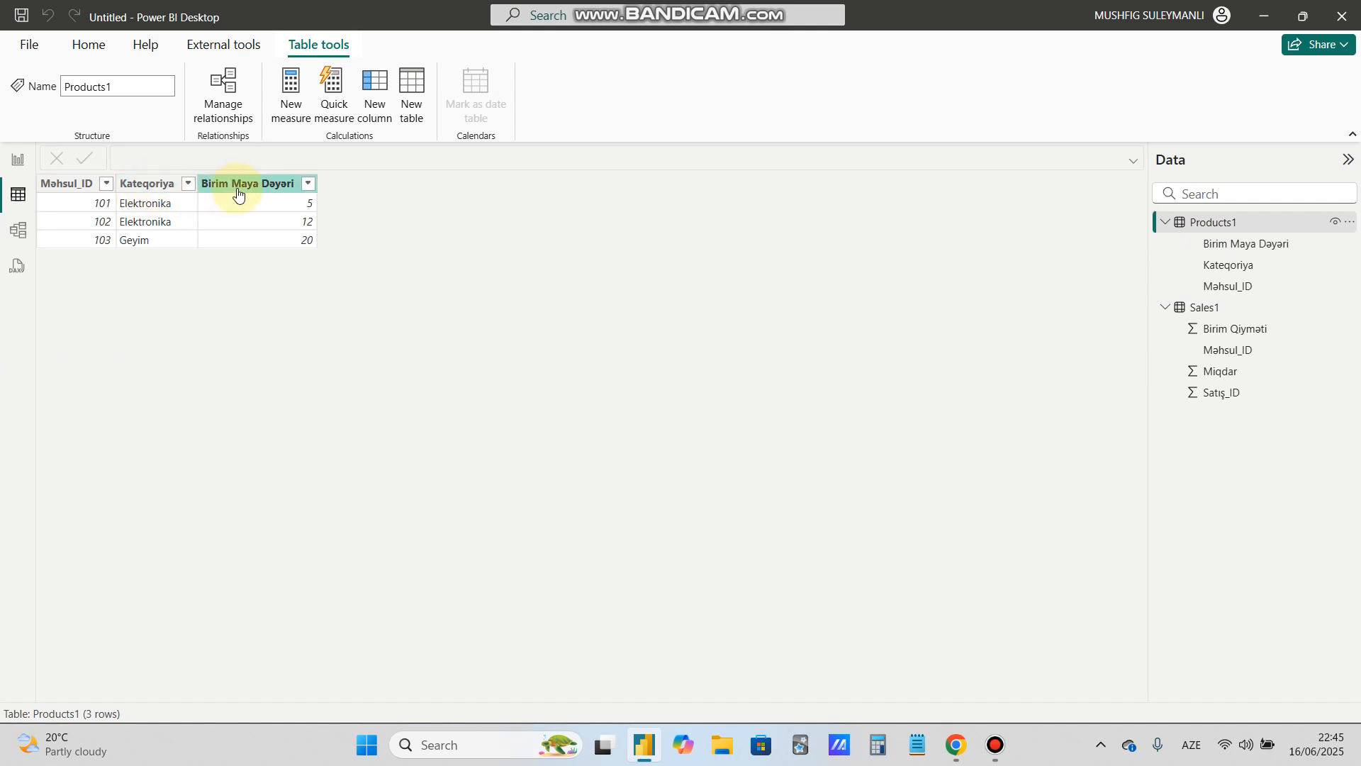
- Examine the Miqdar, Birim Qiyməti and Məhsul_ID columns of the Sales1 table
left_click(1203, 309)
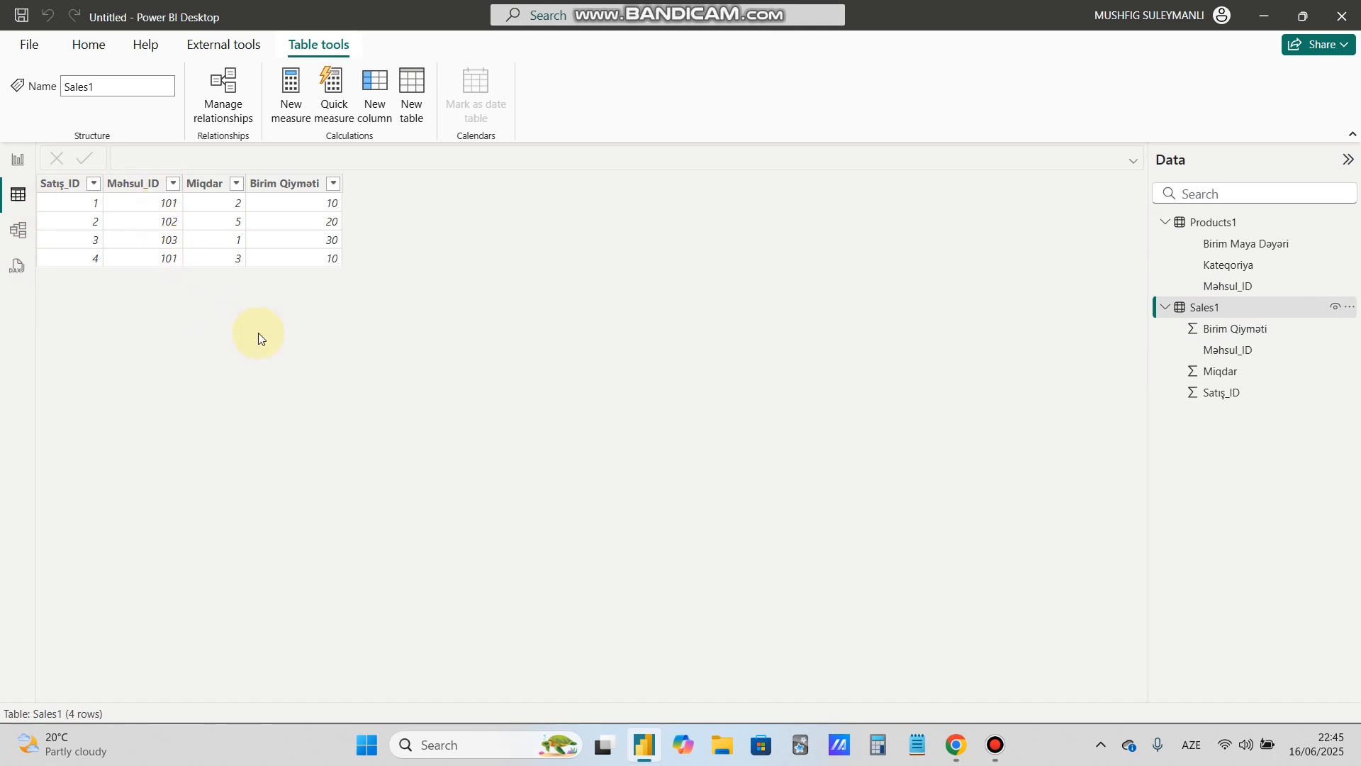
left_click(216, 185)
left_click(280, 183)
left_click(220, 183)
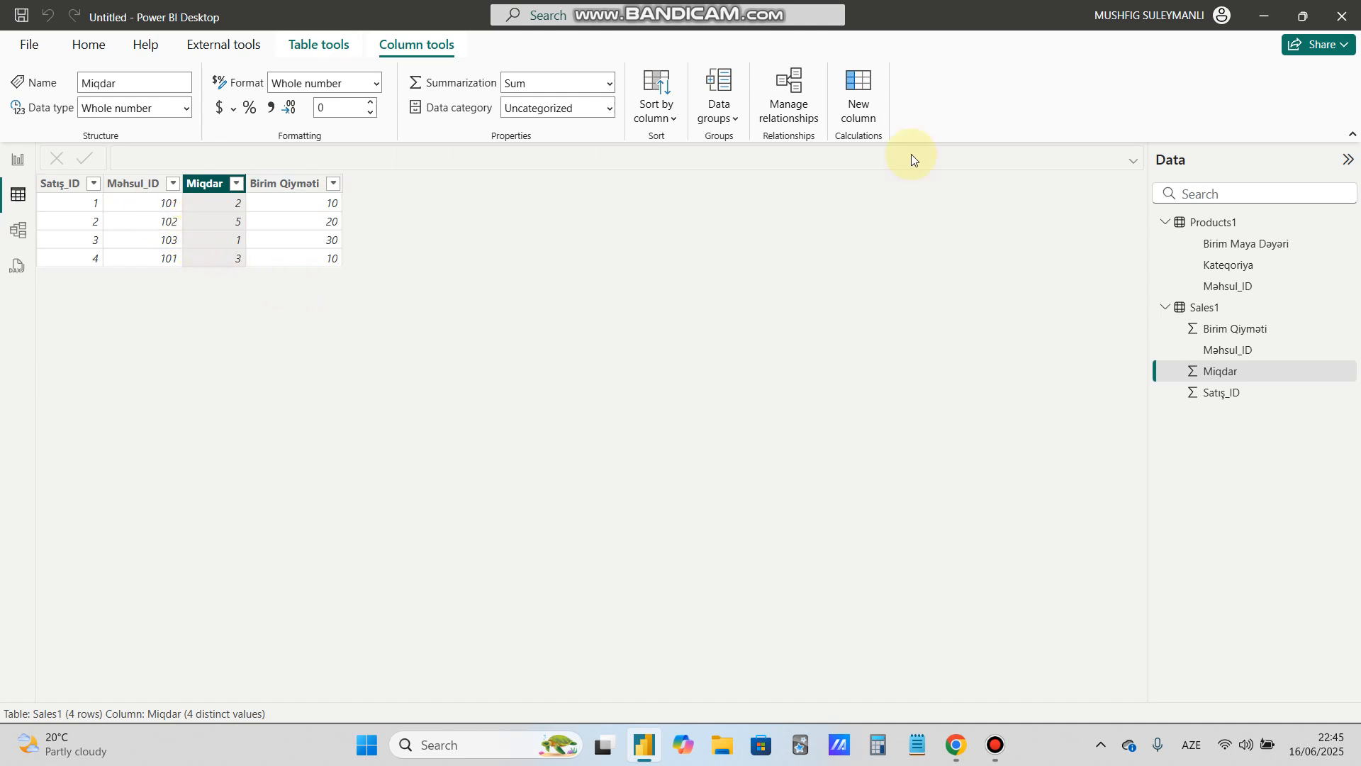
left_click(137, 185)
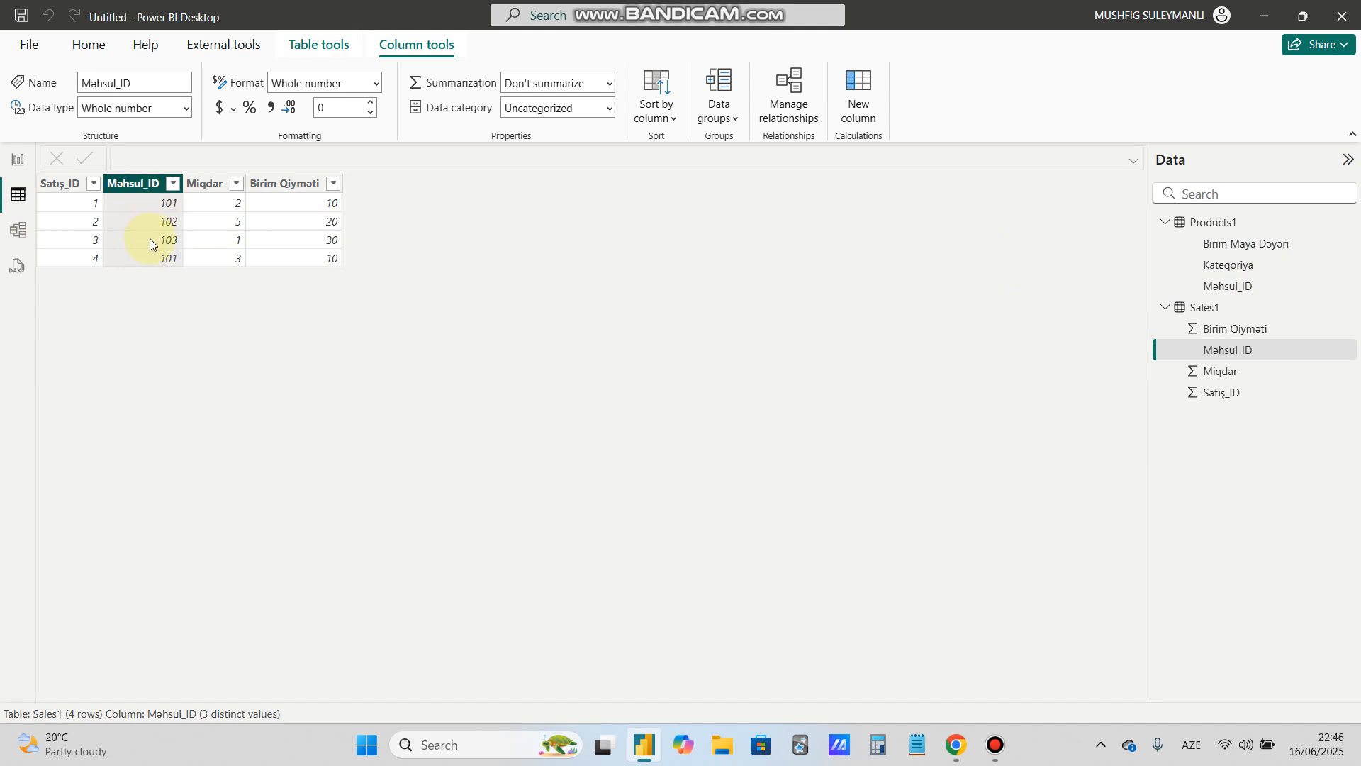
- Move the Sales1 table away from Products1 in the model diagram, inspect their relationship, and return to the table data
left_click(18, 229)
left_click_drag(492, 231, 684, 248)
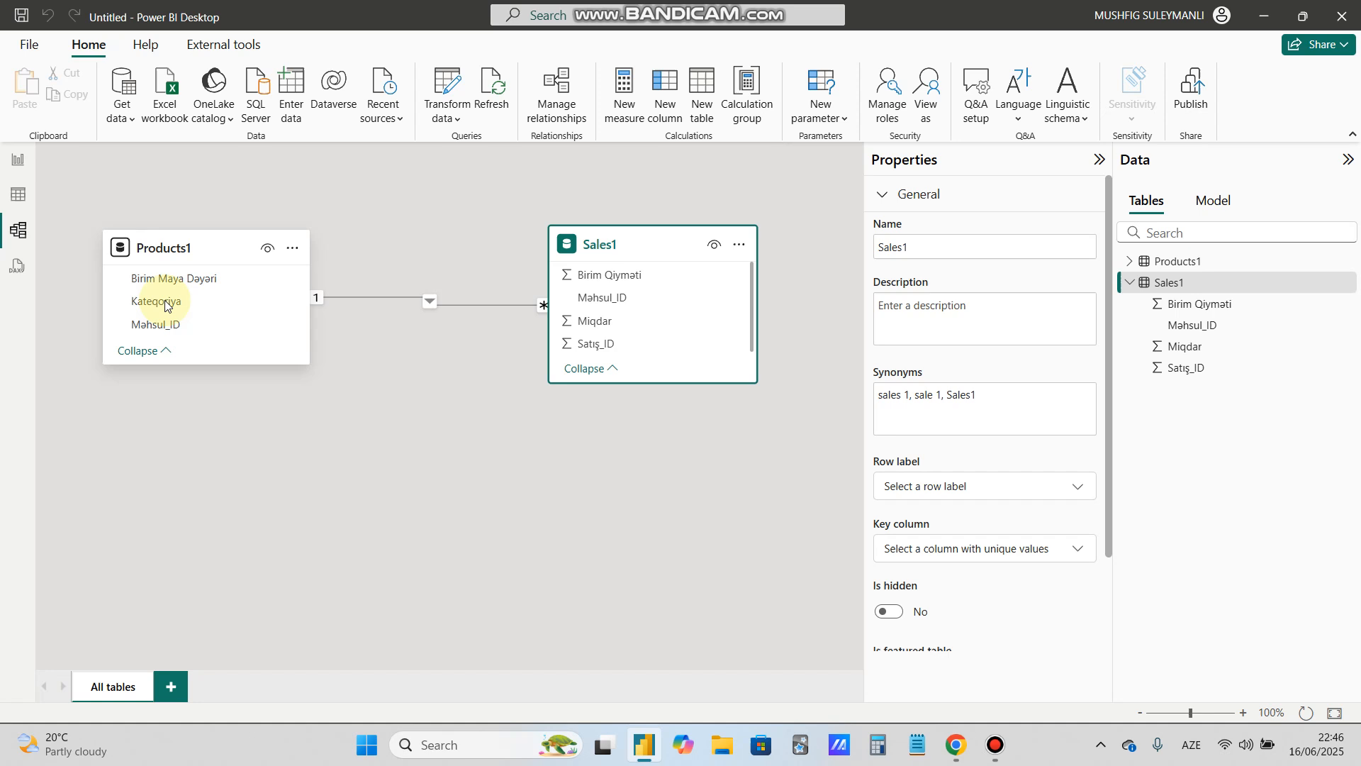
left_click(22, 176)
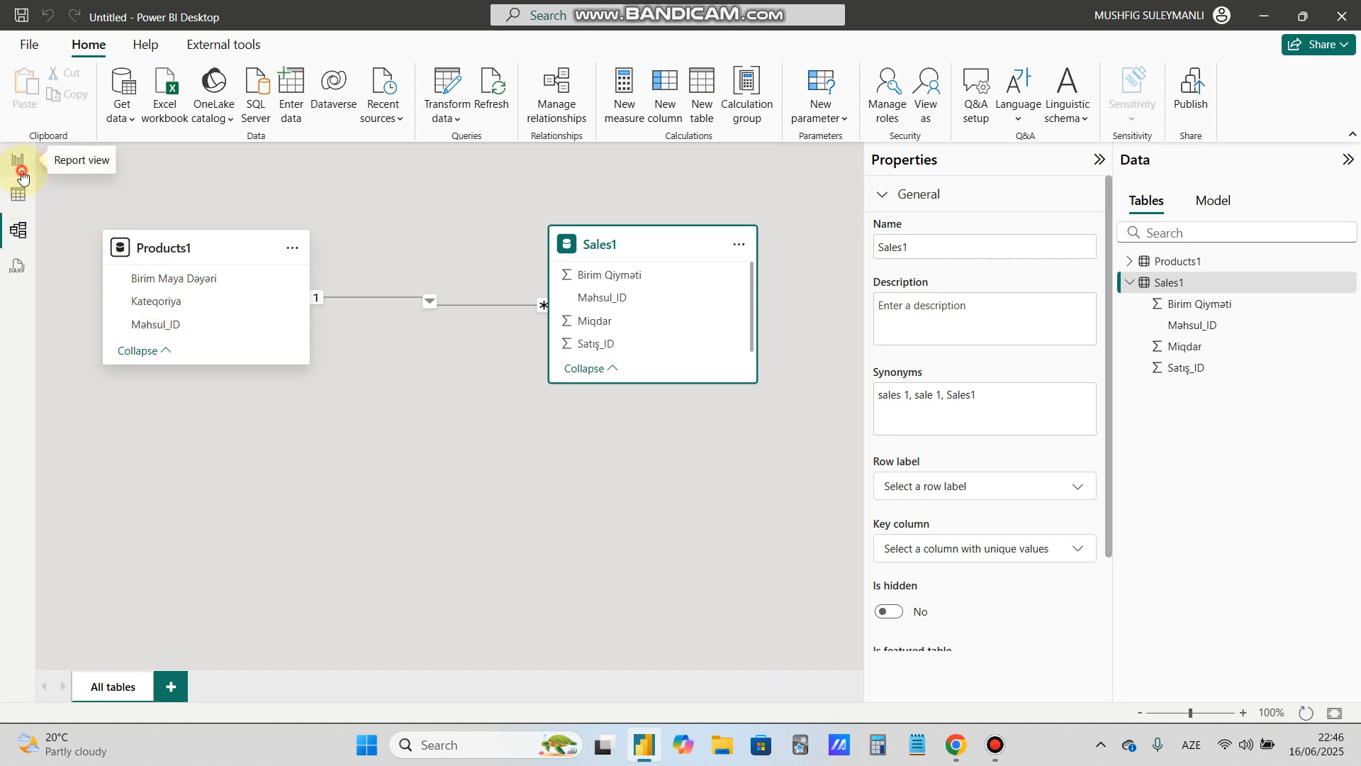
left_click(19, 196)
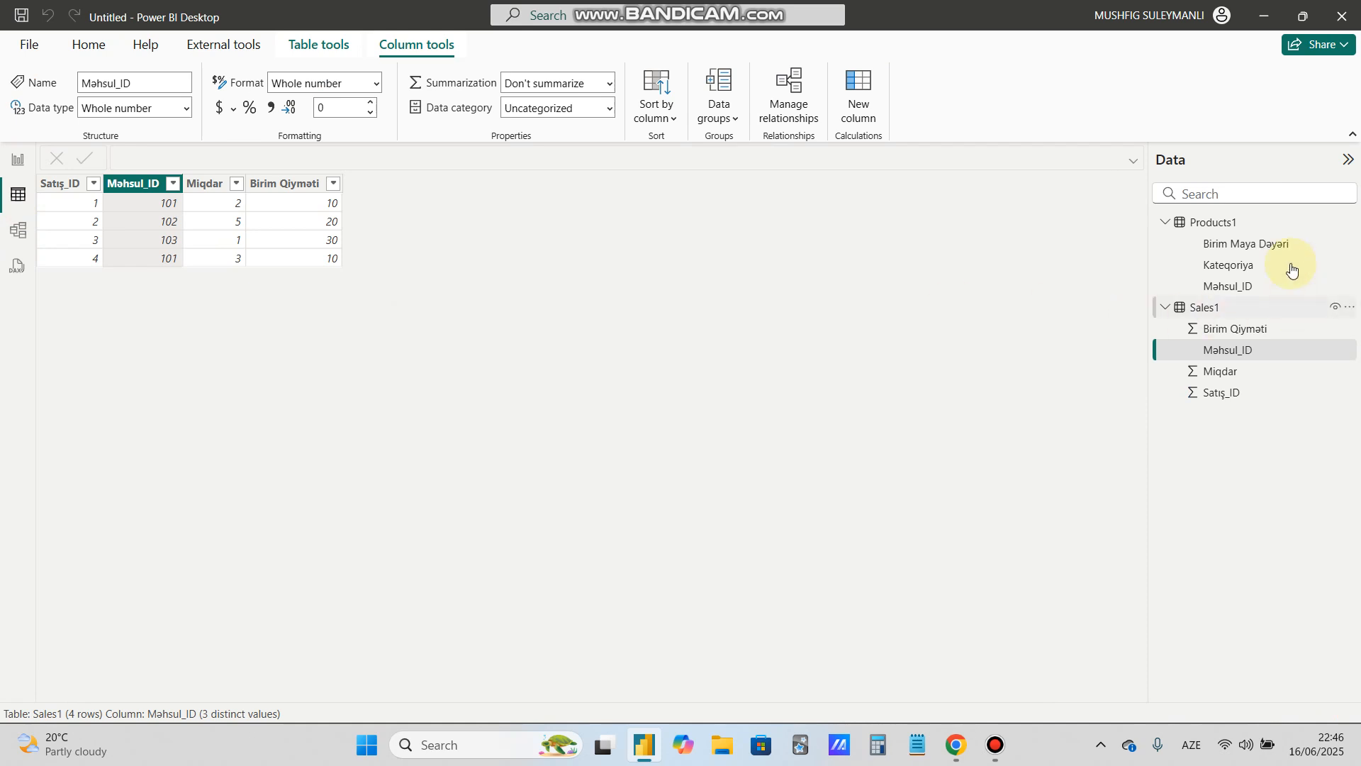
left_click(1213, 220)
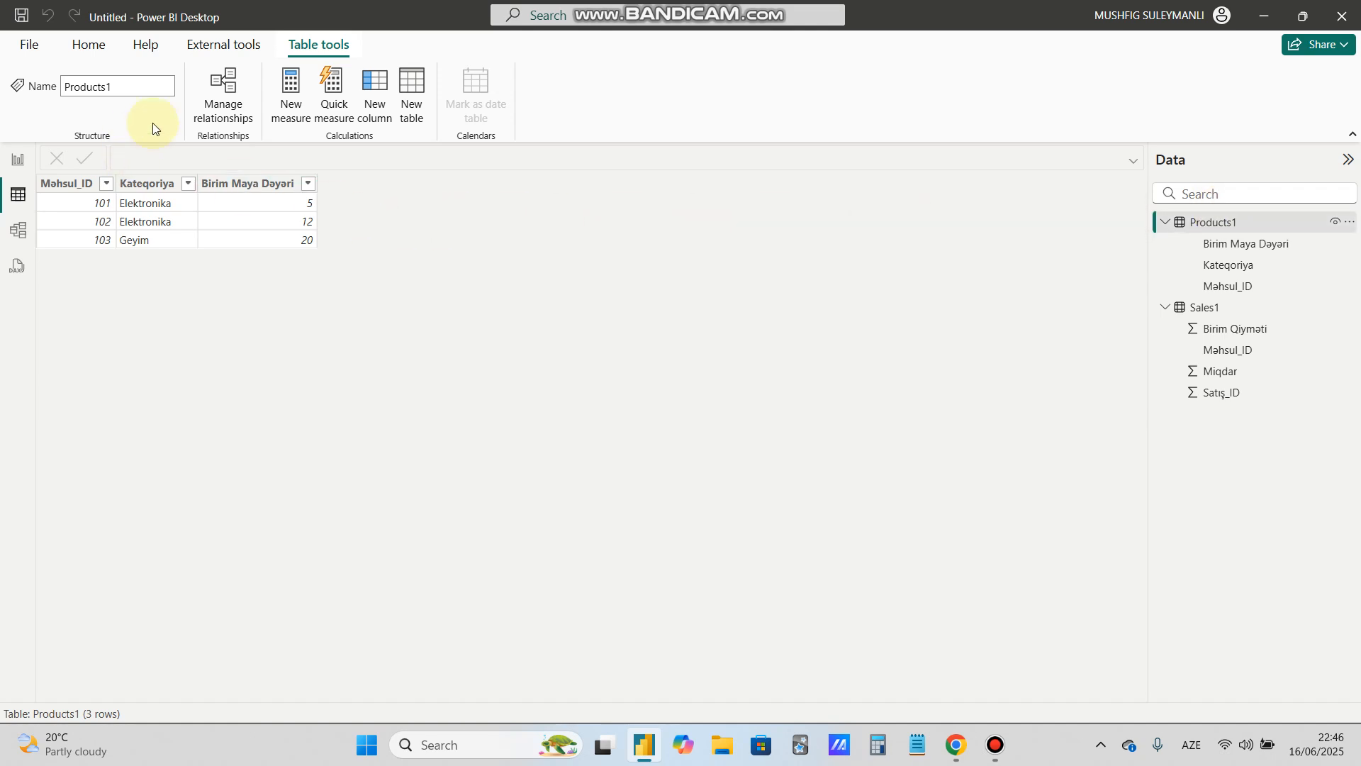
left_click(376, 96)
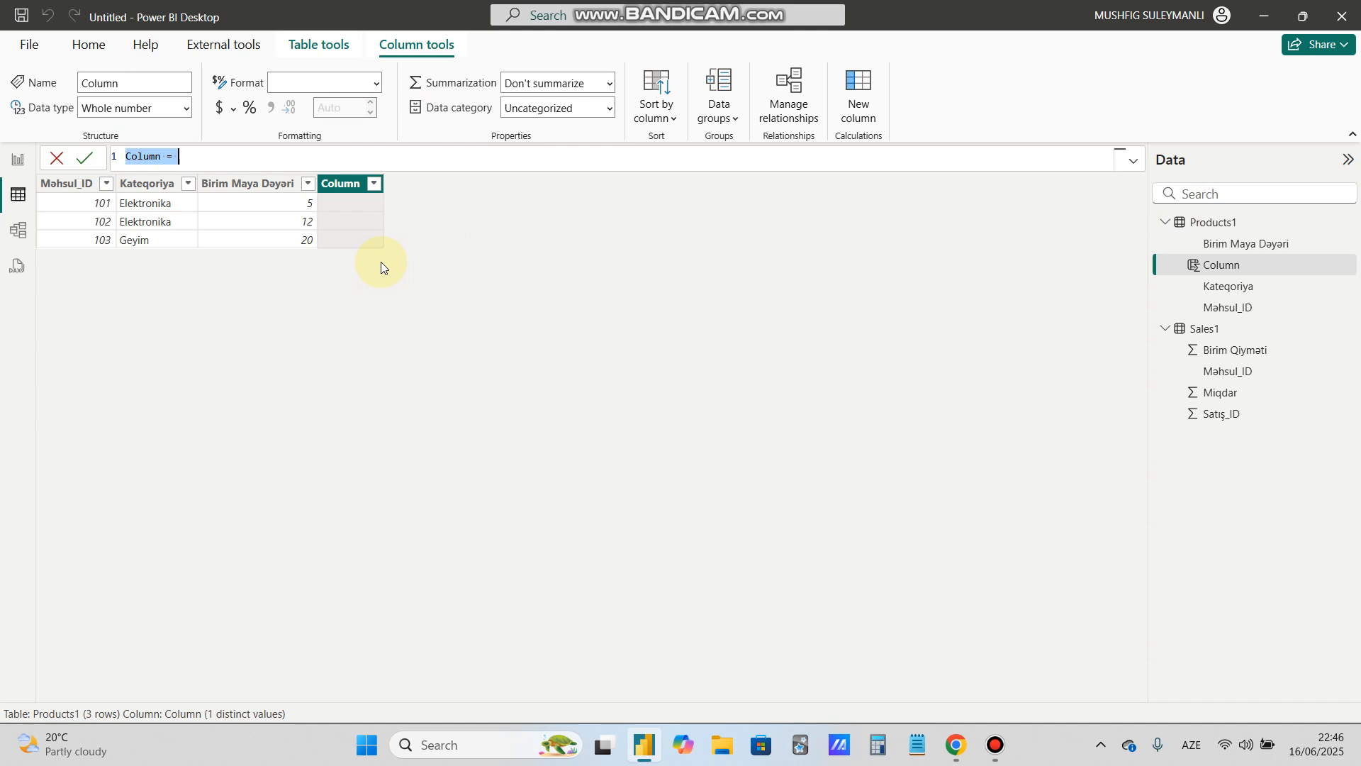
type("RELATED(")
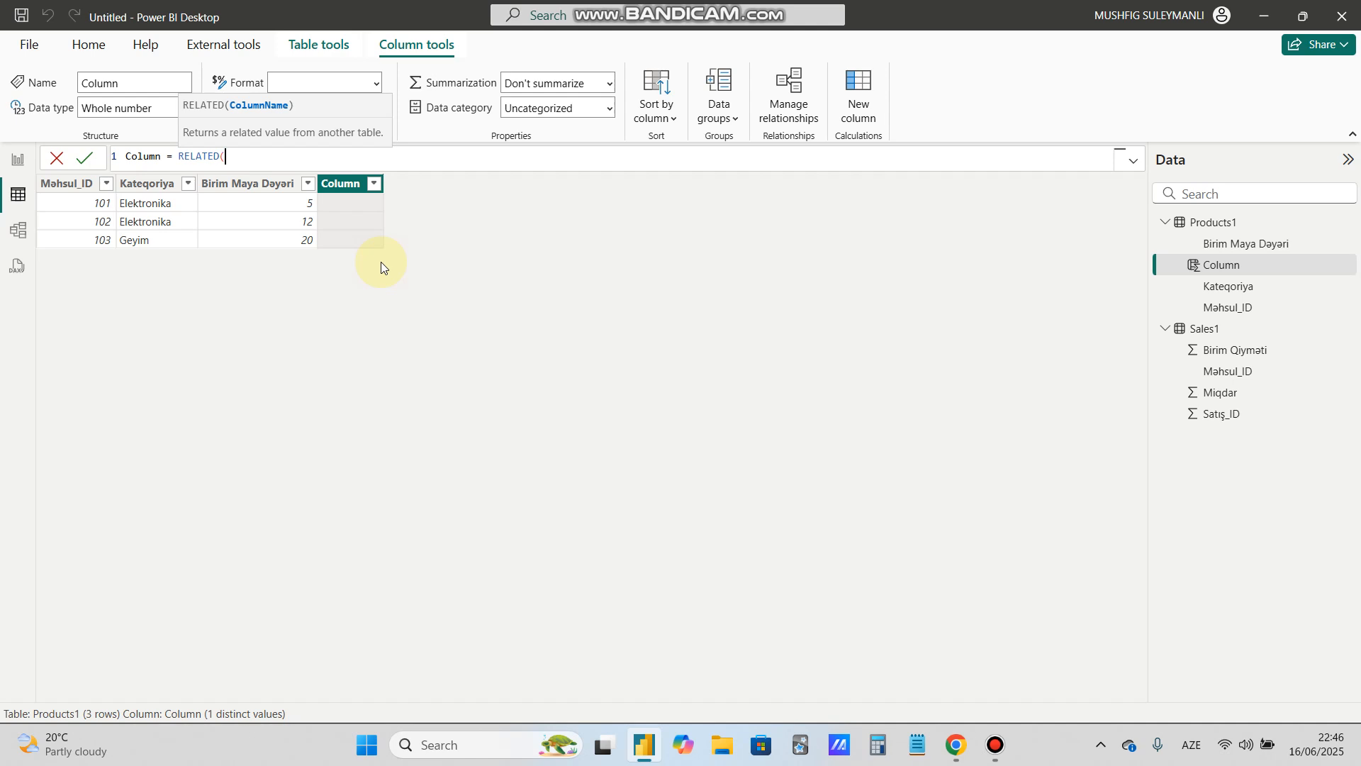
type("miq")
key("BackSpace")
key("BackSpace")
key("BackSpace")
key("BackSpace")
type("(miq")
key("BackSpace")
key("BackSpace")
key("BackSpace")
type("sale")
key("Escape")
key("BackSpace")
key("BackSpace")
key("BackSpace")
key("BackSpace")
key("BackSpace")
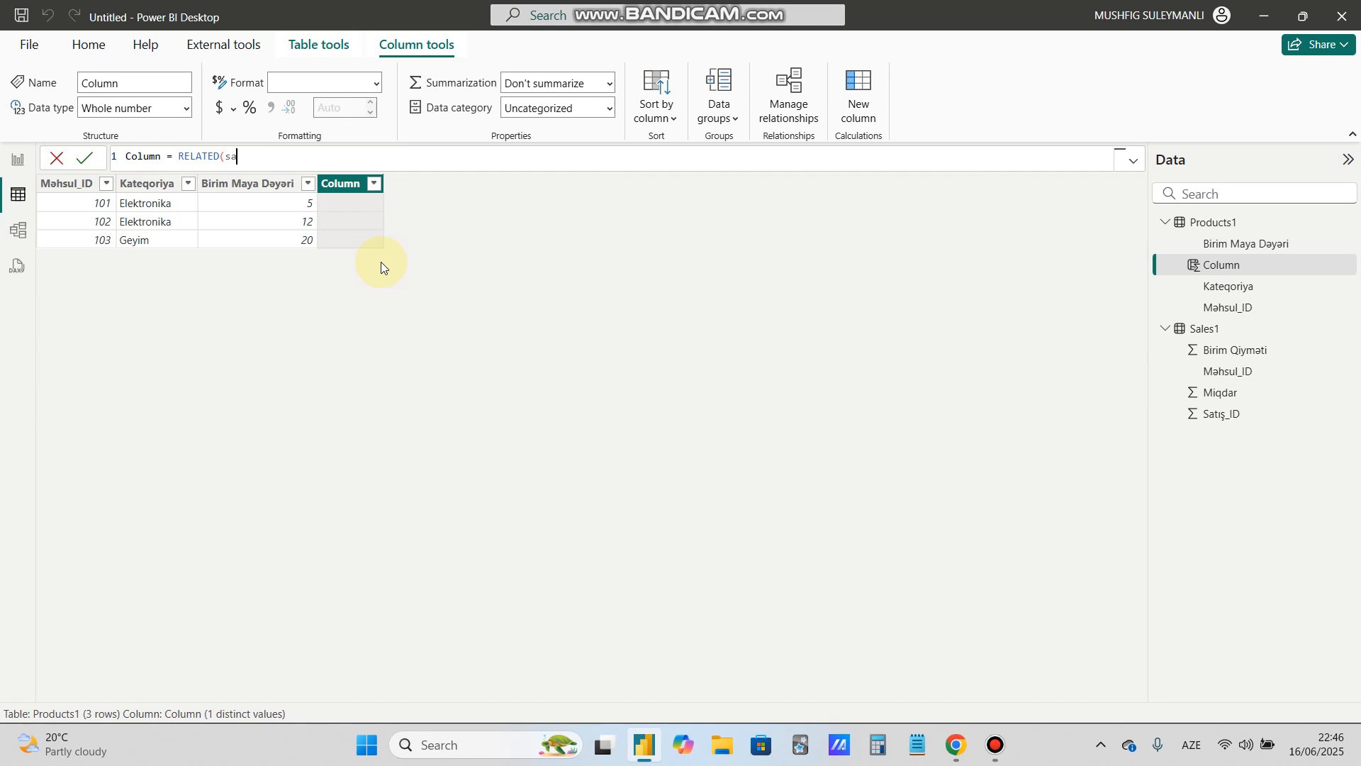
key("BackSpace")
key("BackSpace")
key("BackSpace")
key("BackSpace")
key("BackSpace")
key("BackSpace")
key("BackSpace")
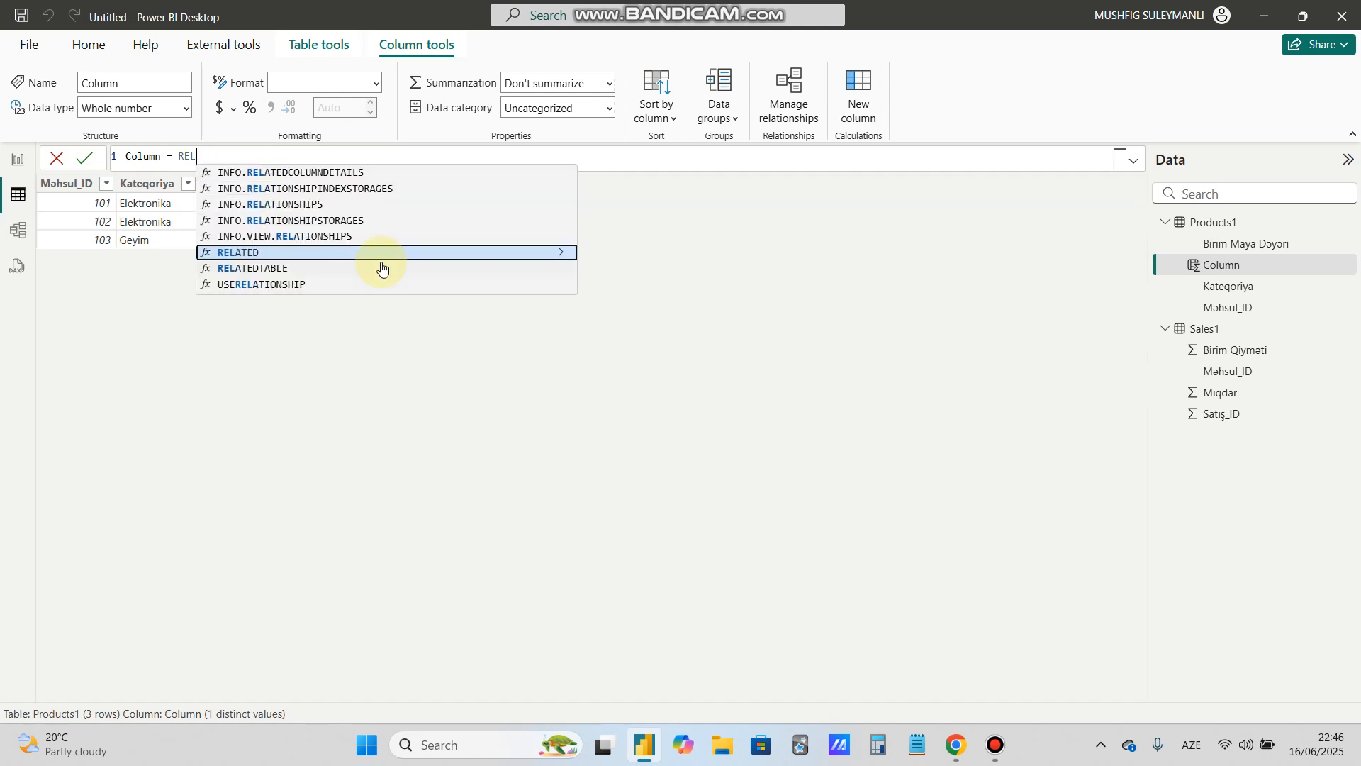
key("Escape")
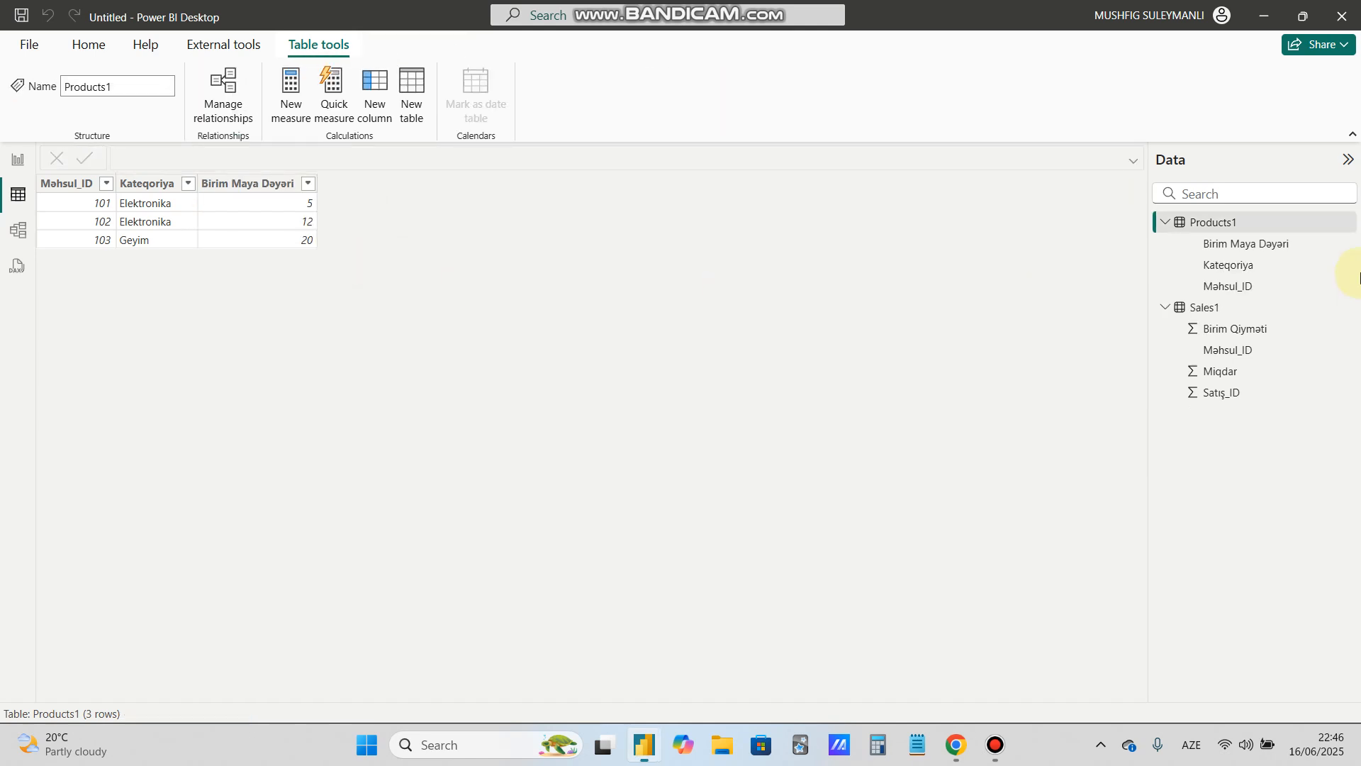
right_click(1202, 223)
left_click(1219, 270)
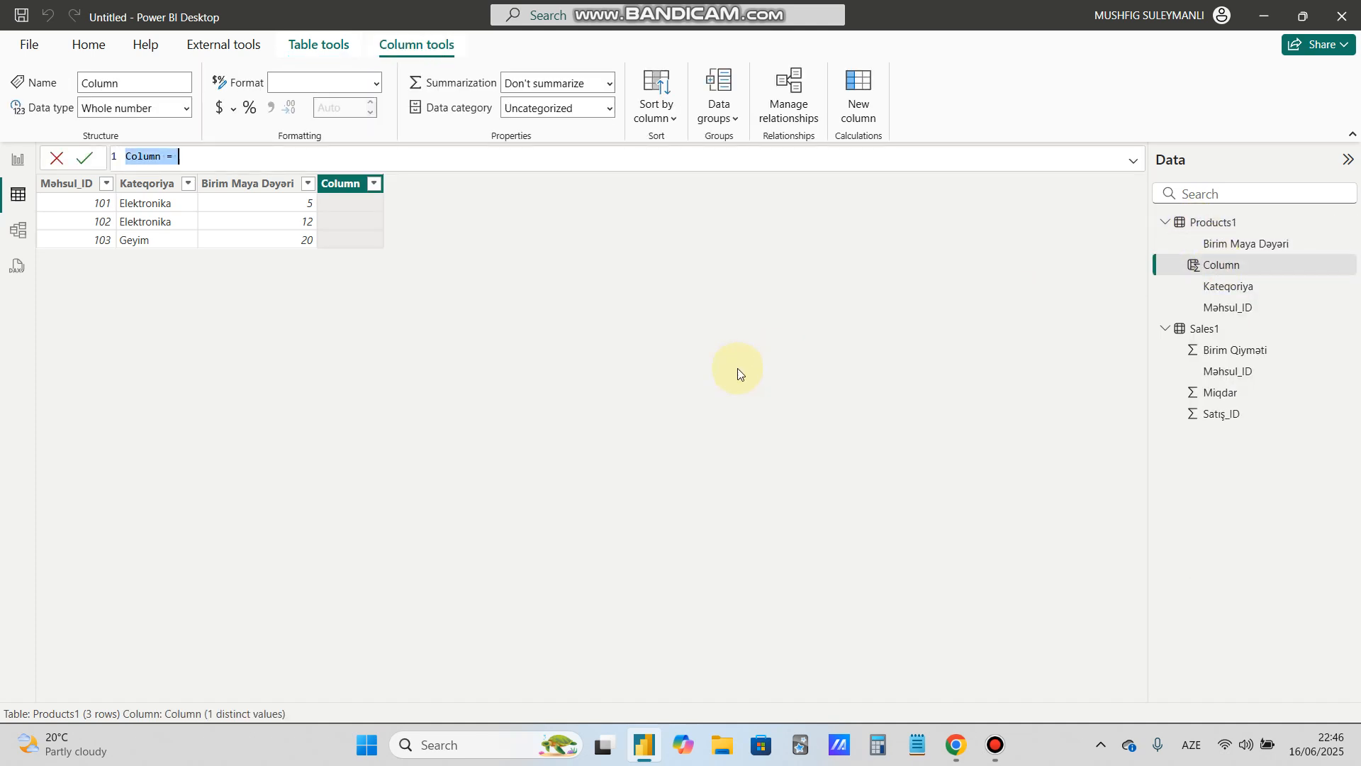
type("re")
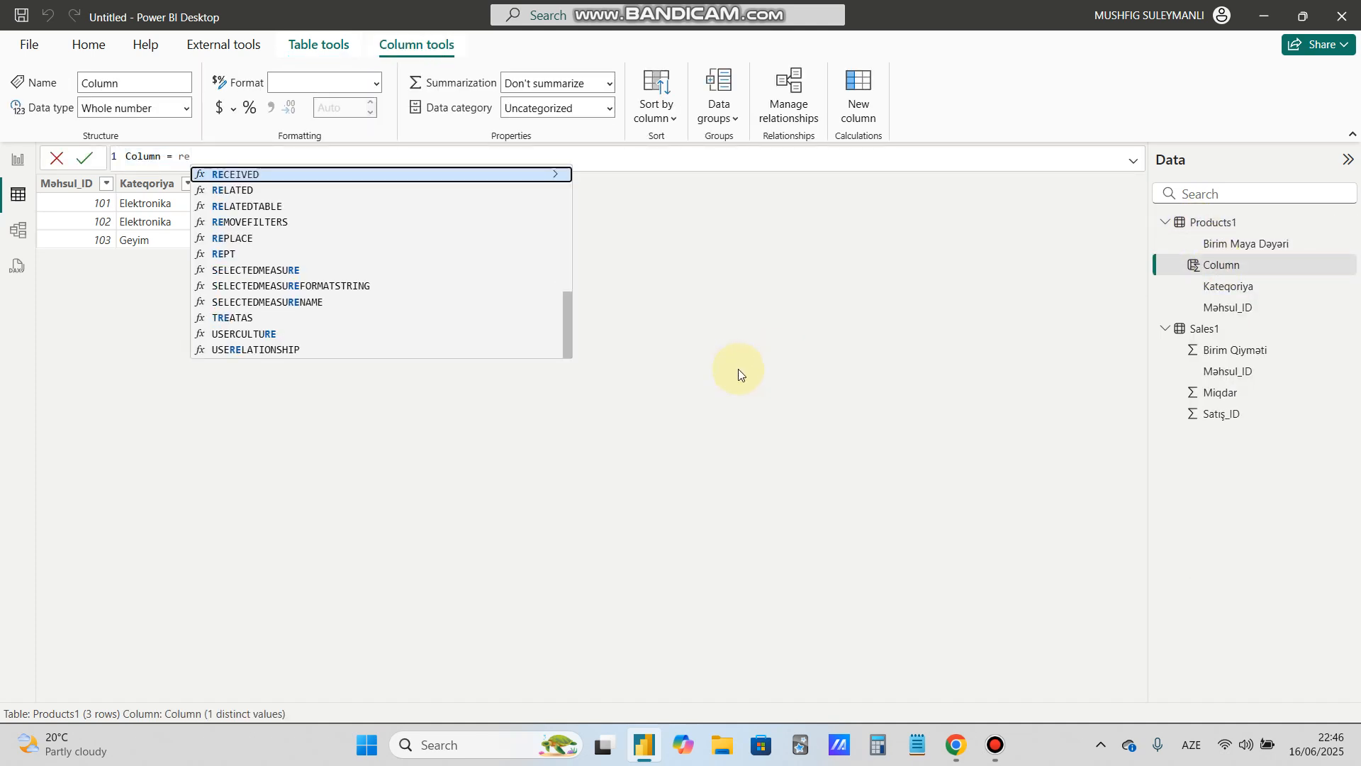
type("la")
key("Tab")
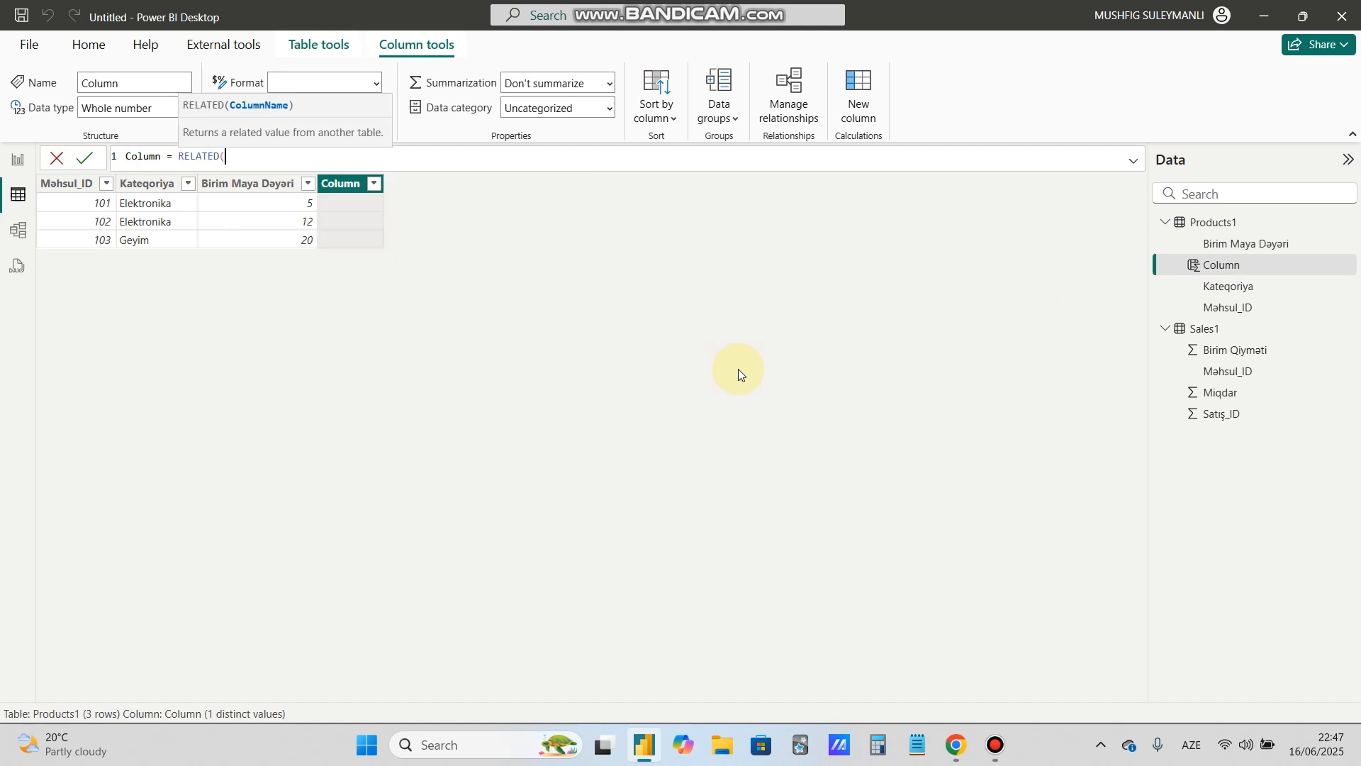
type("m")
key("BackSpace")
key("Escape")
- Recheck the model relationship, and add a calculated column to the Sales1 table with the formula Column = RELATED()
left_click(18, 230)
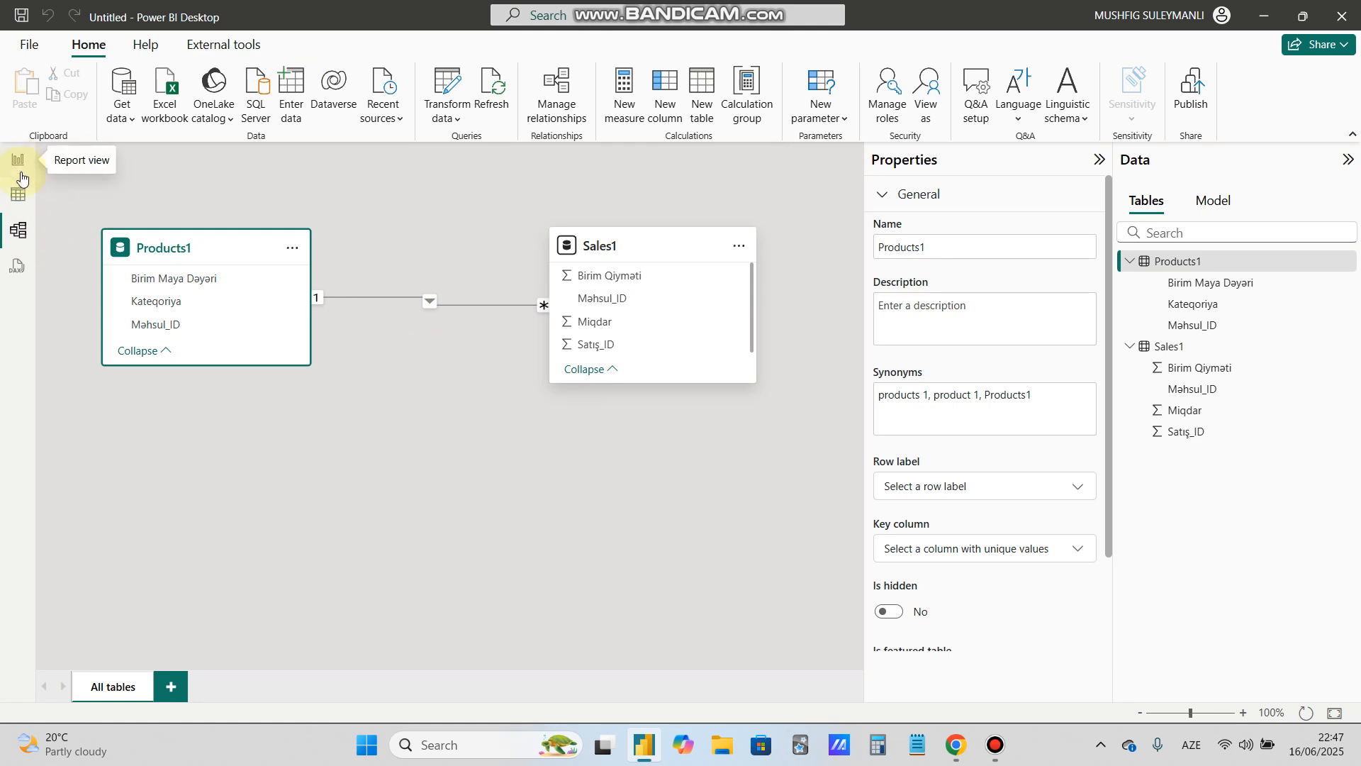
left_click(8, 201)
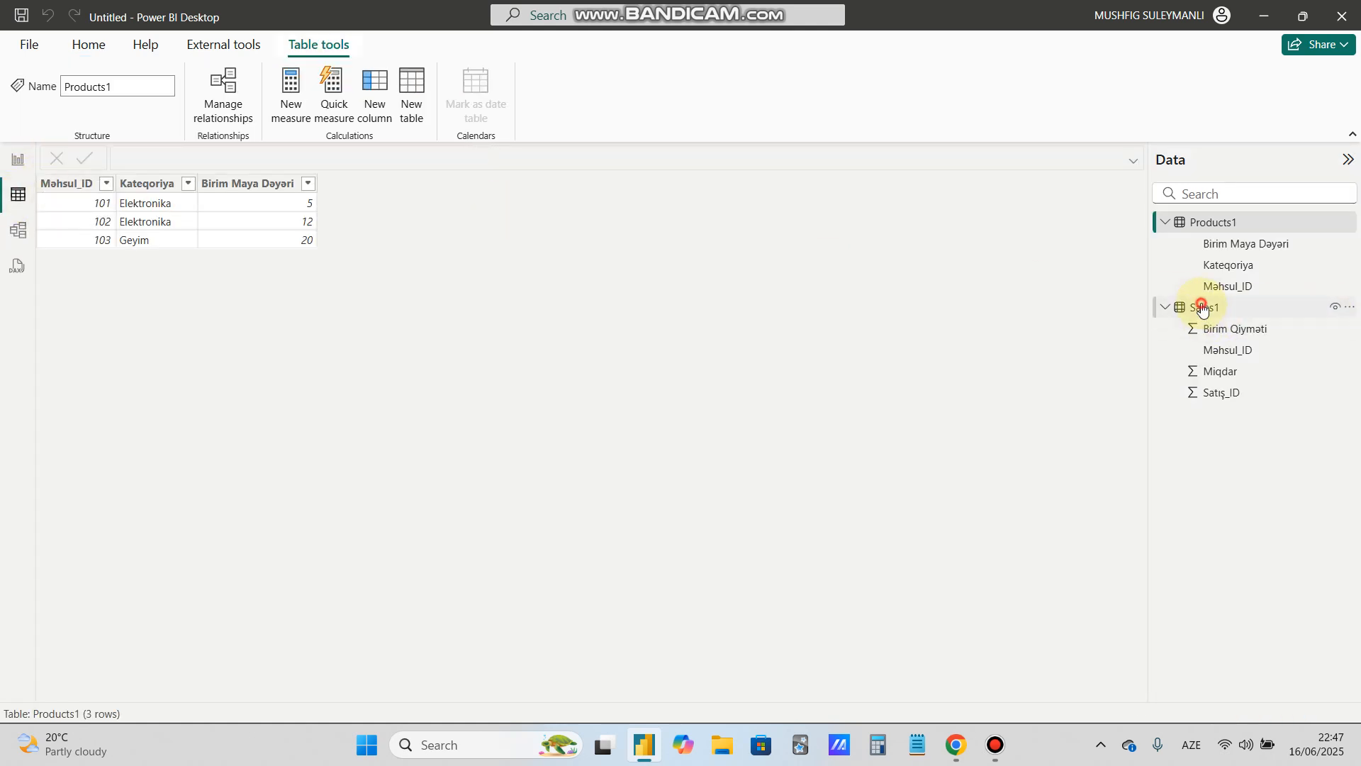
left_click(1202, 308)
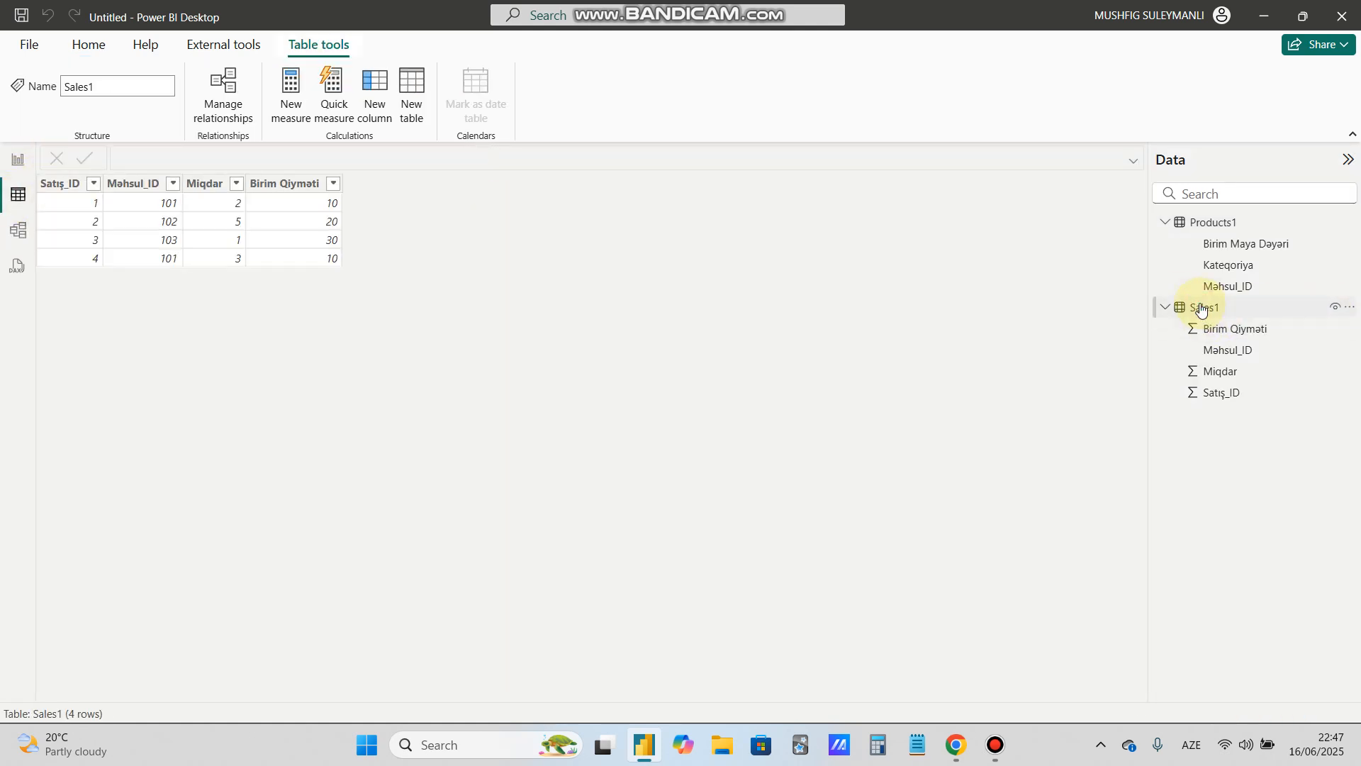
left_click(376, 99)
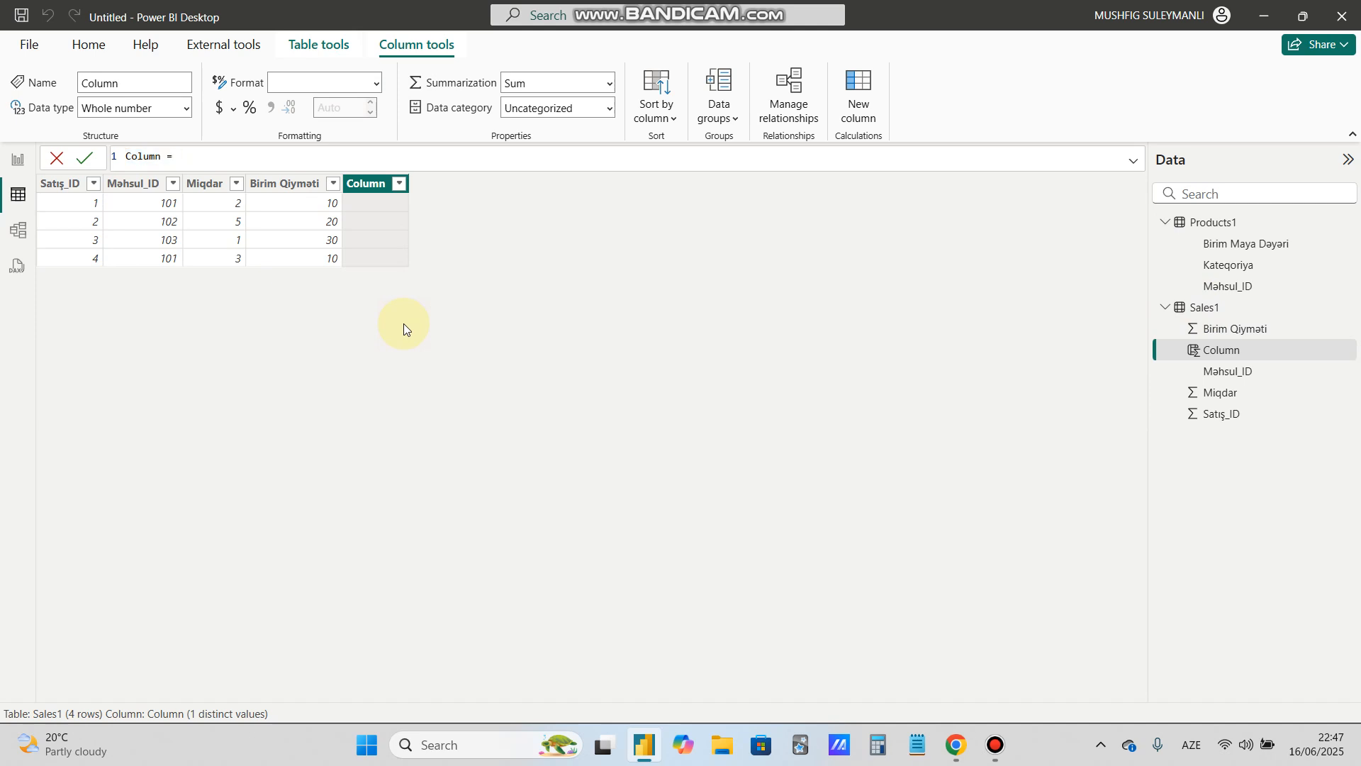
type("rel")
key("Tab")
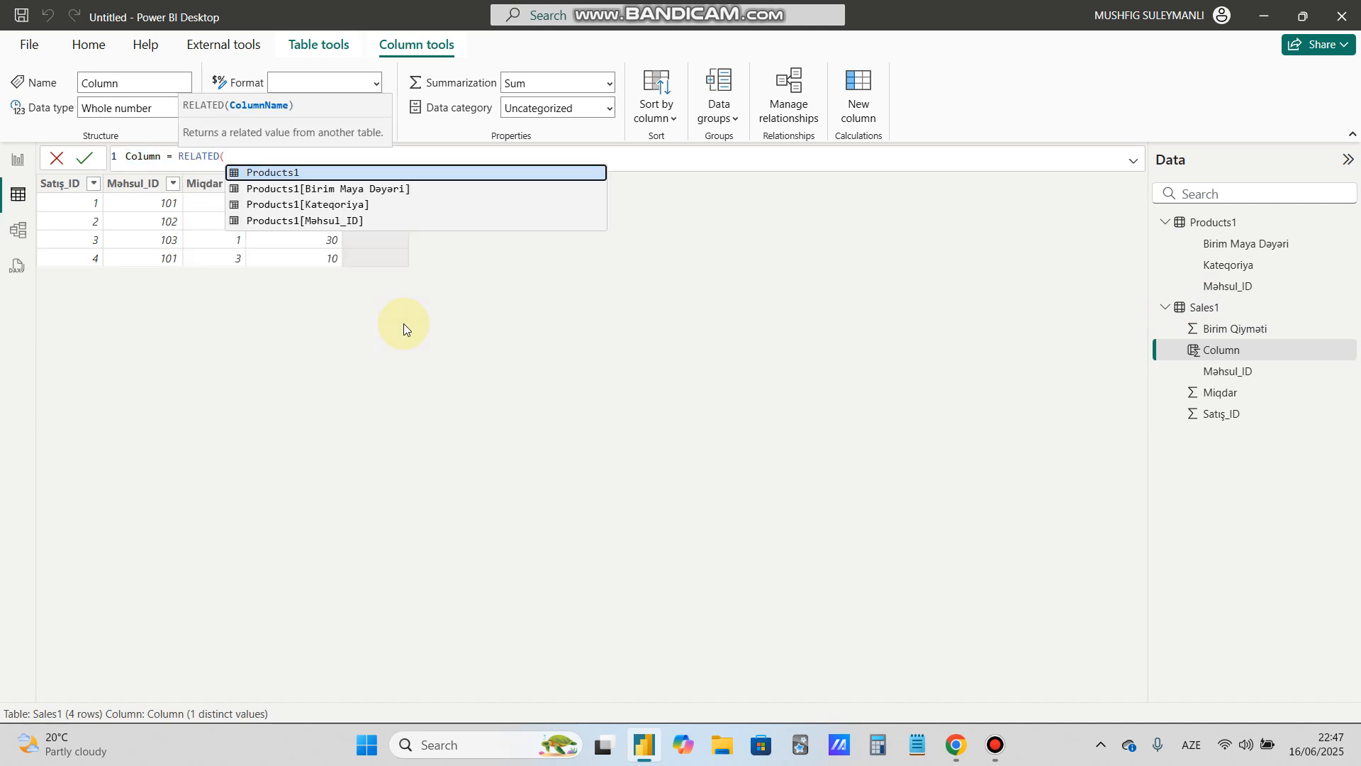
key("Down")
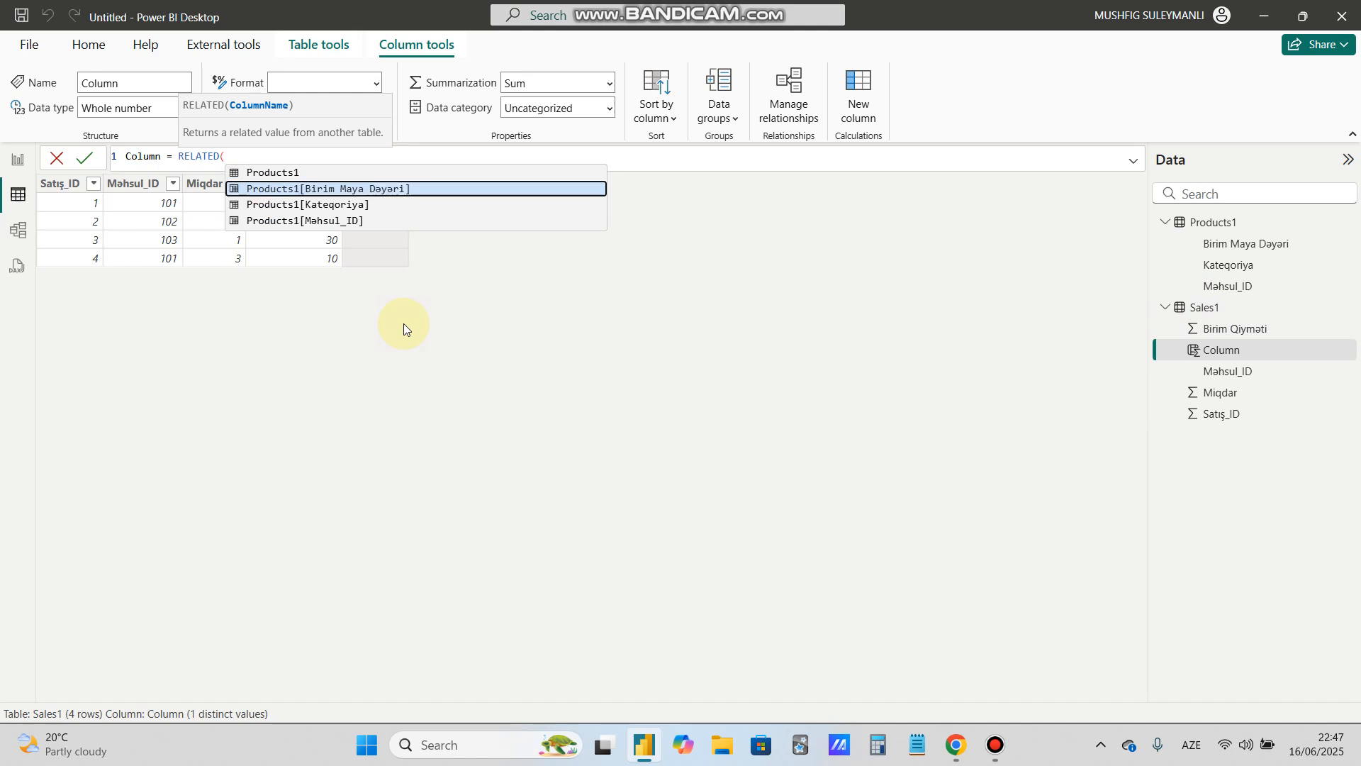
key("Down")
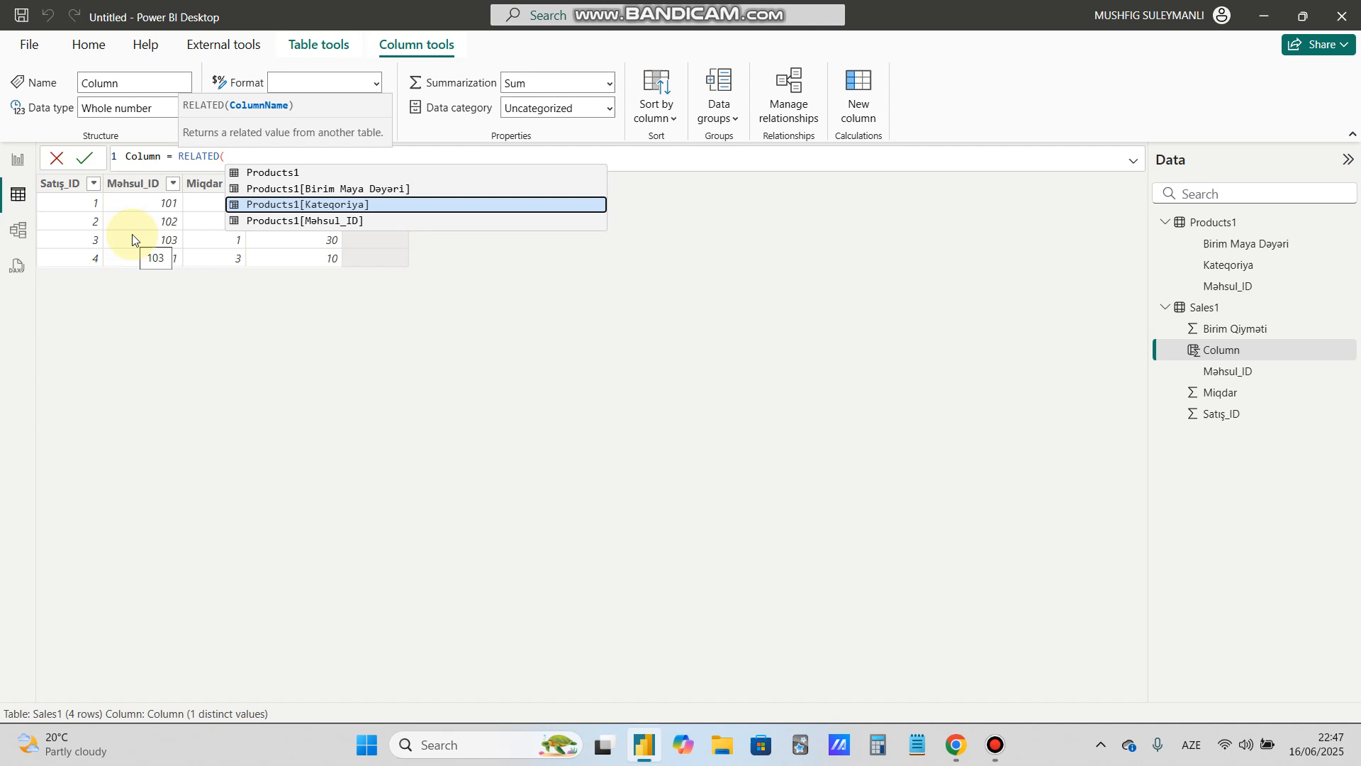
key("Escape")
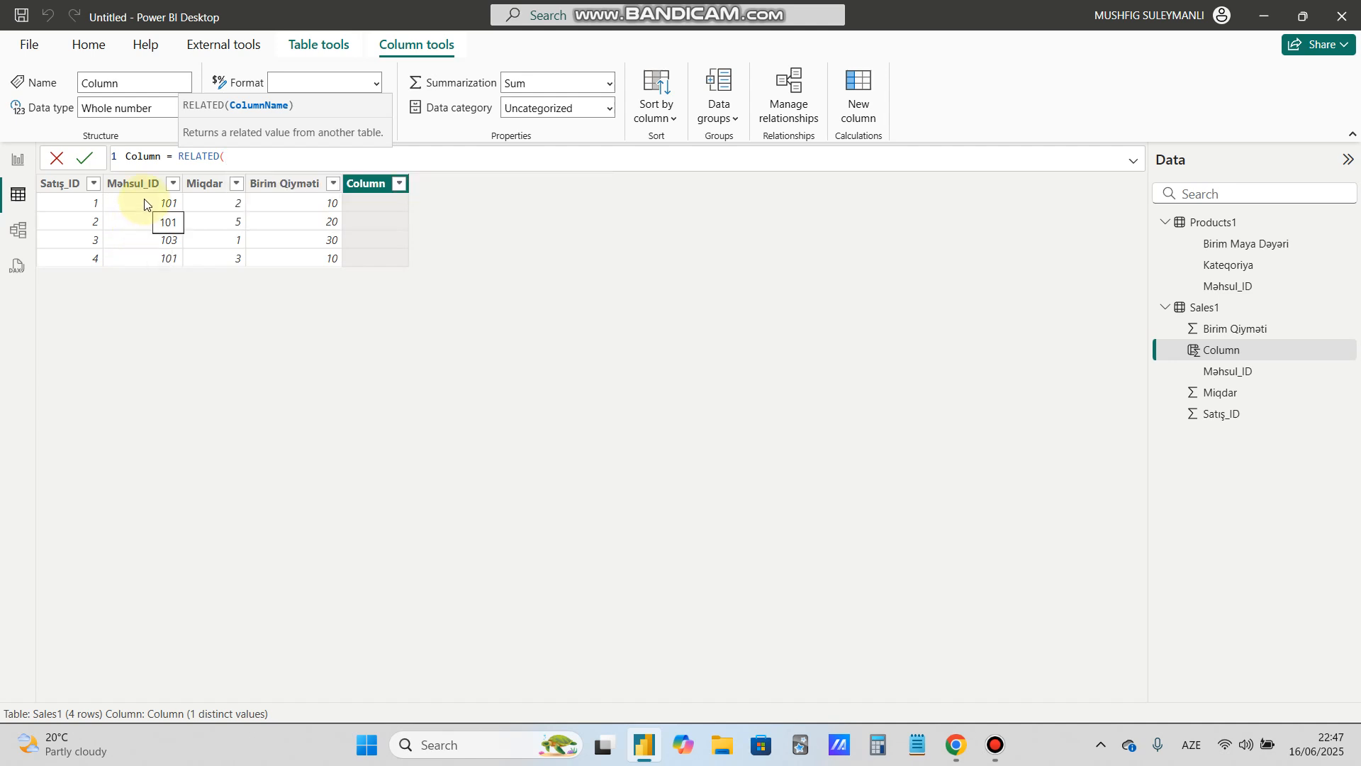
key("Return")
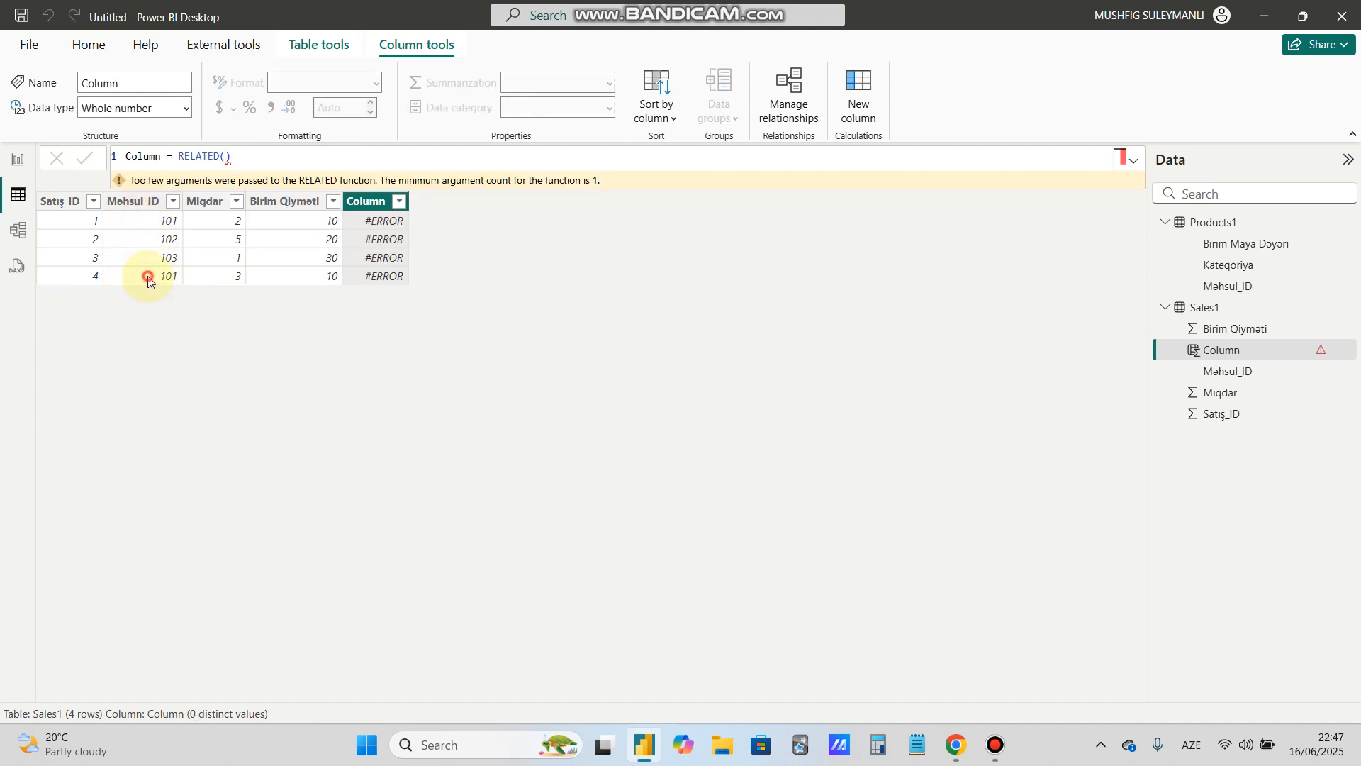
- Complete the calculated column's formula in Sales1 as Column = RELATED(Products1[Kateqoriya])
left_click(142, 276)
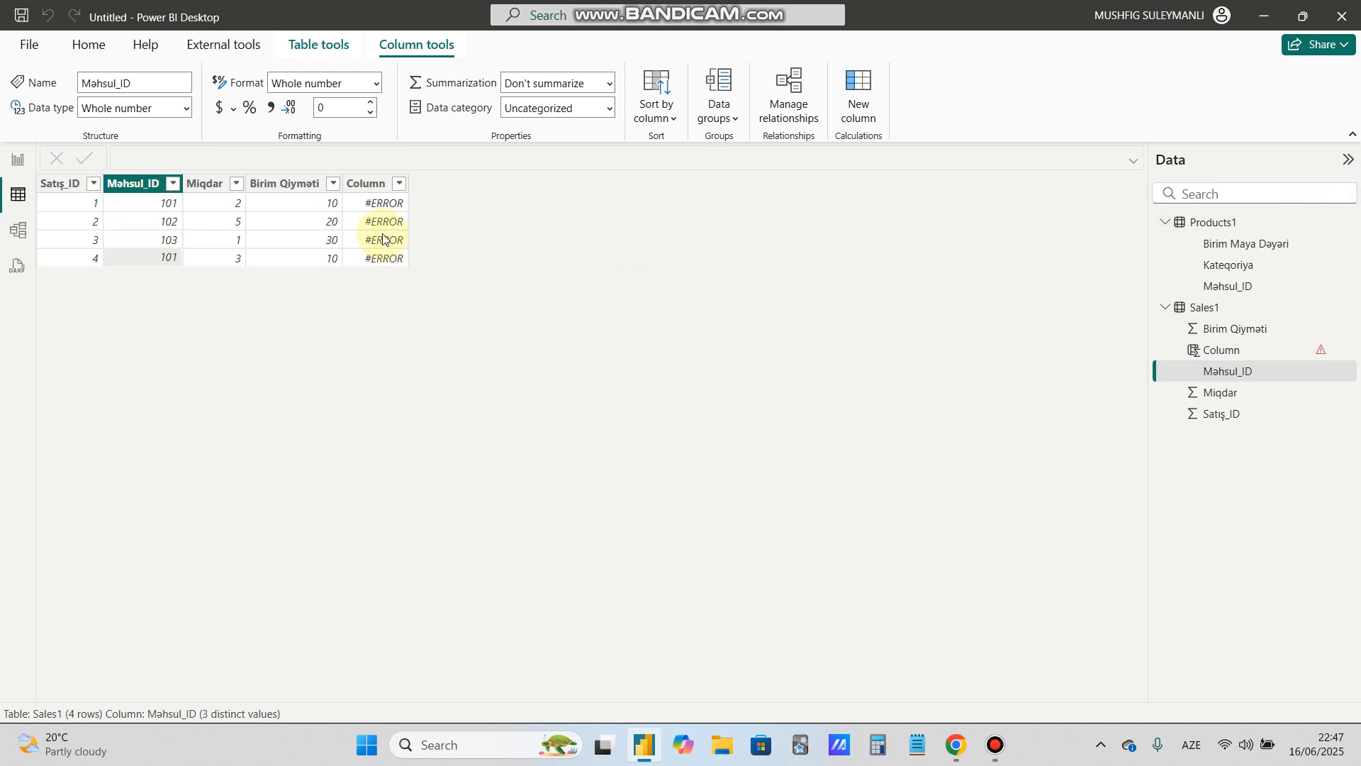
left_click(1251, 349)
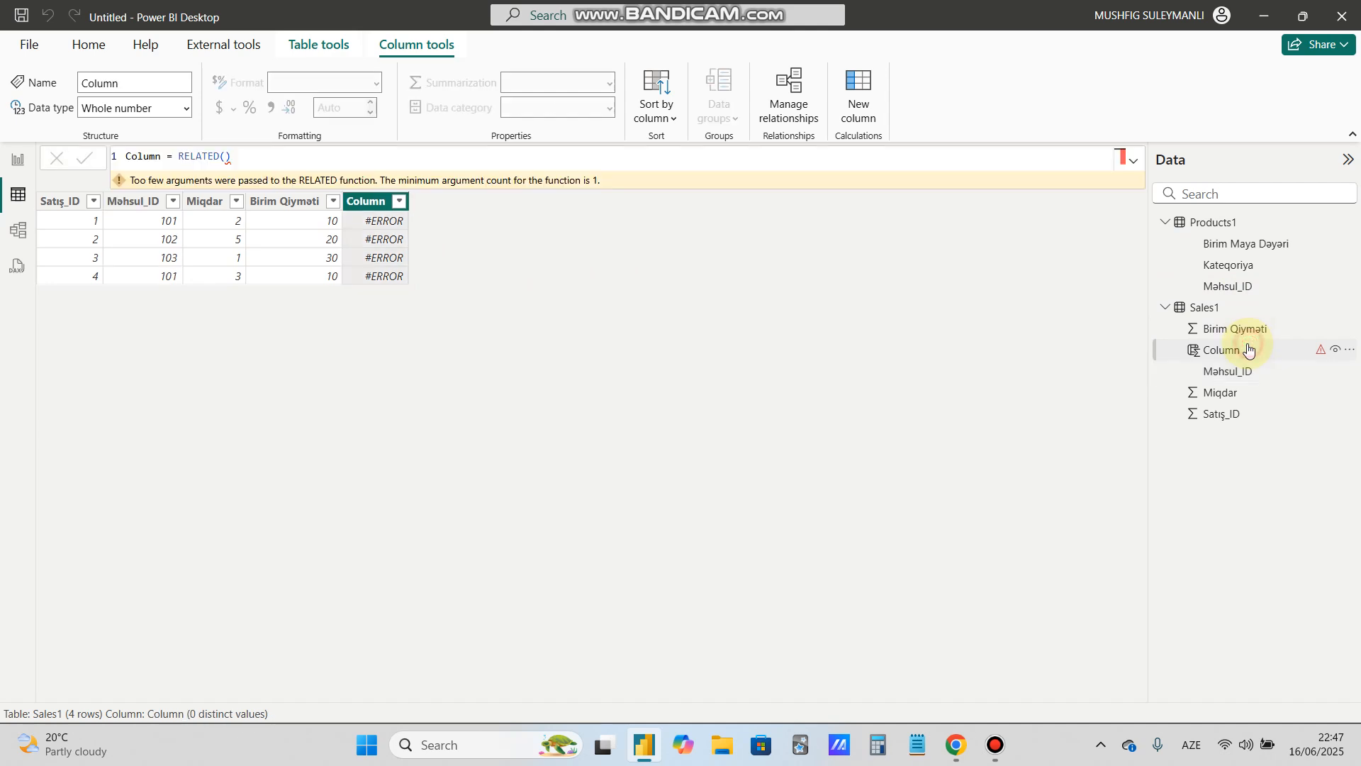
left_click(293, 158)
key("BackSpace")
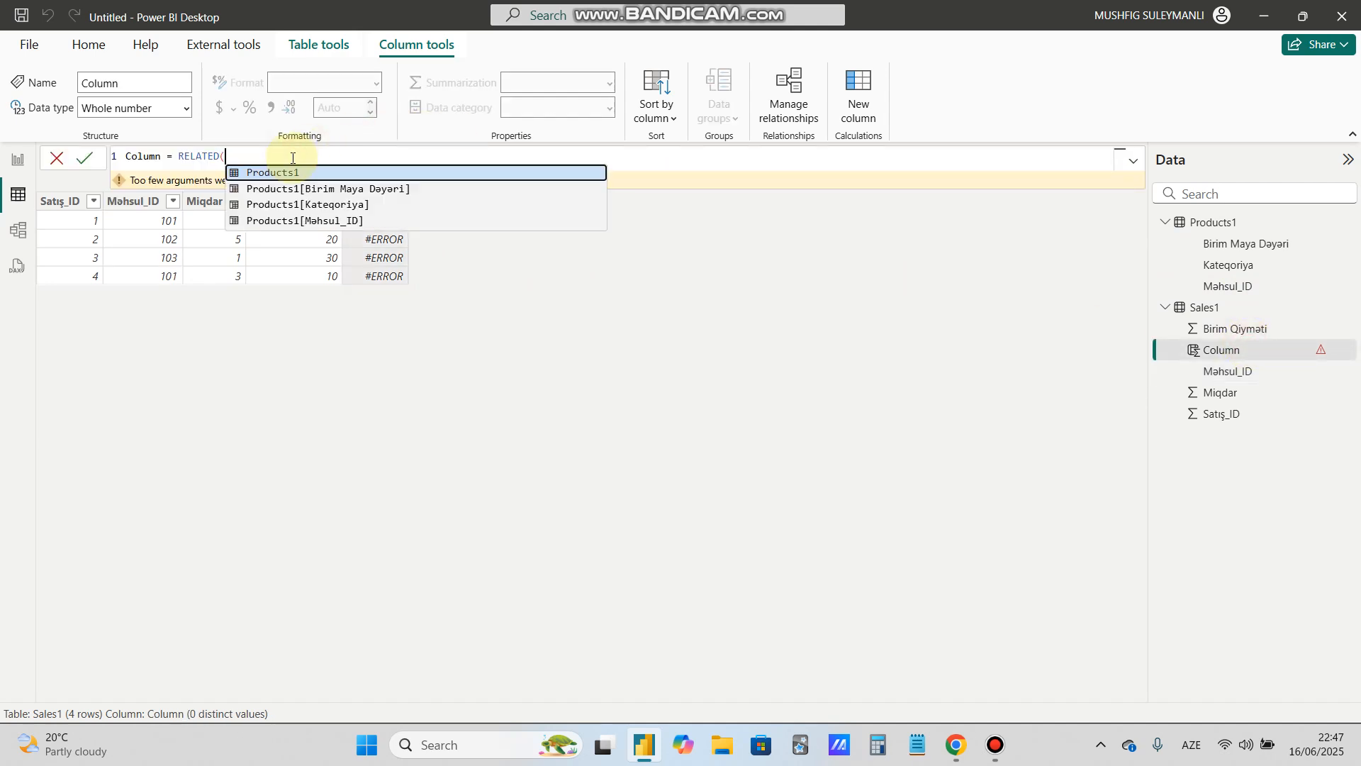
key("Down")
key("Down")
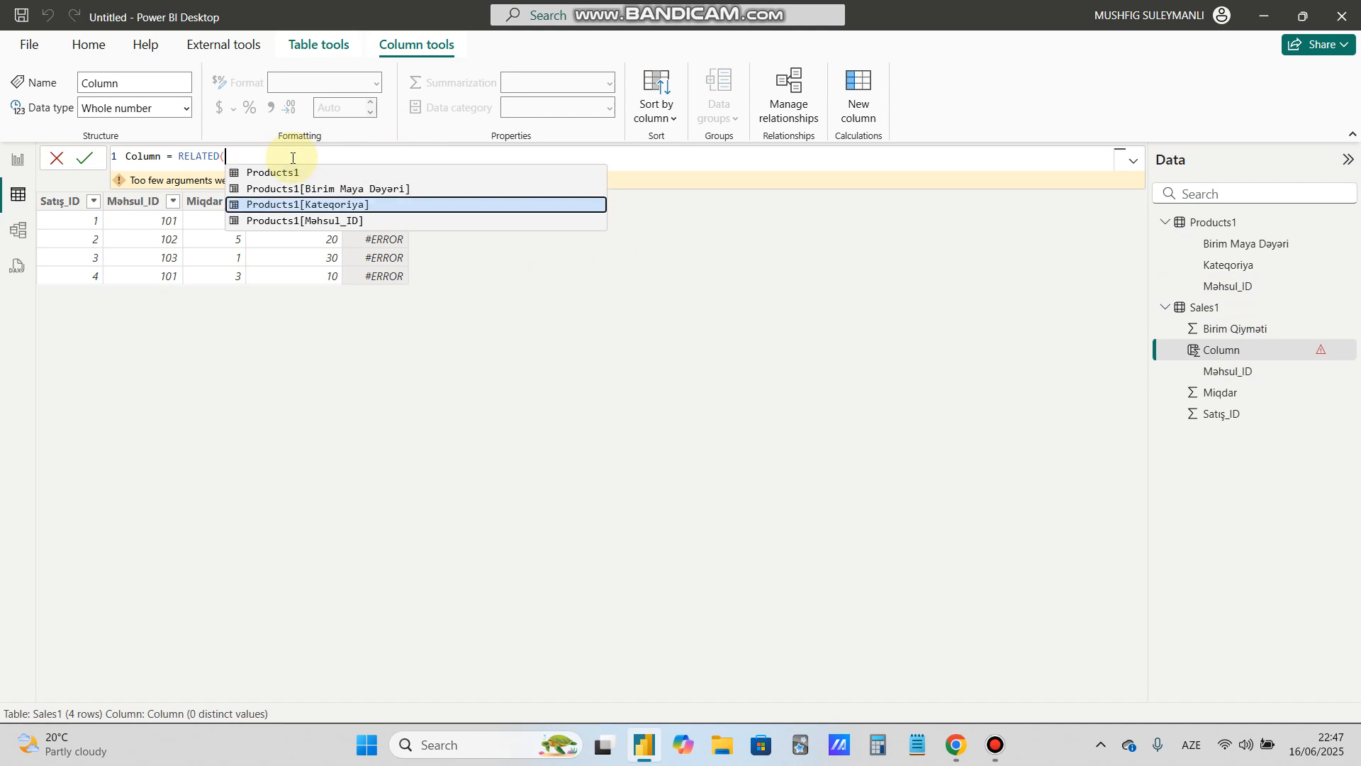
key("Tab")
type(")")
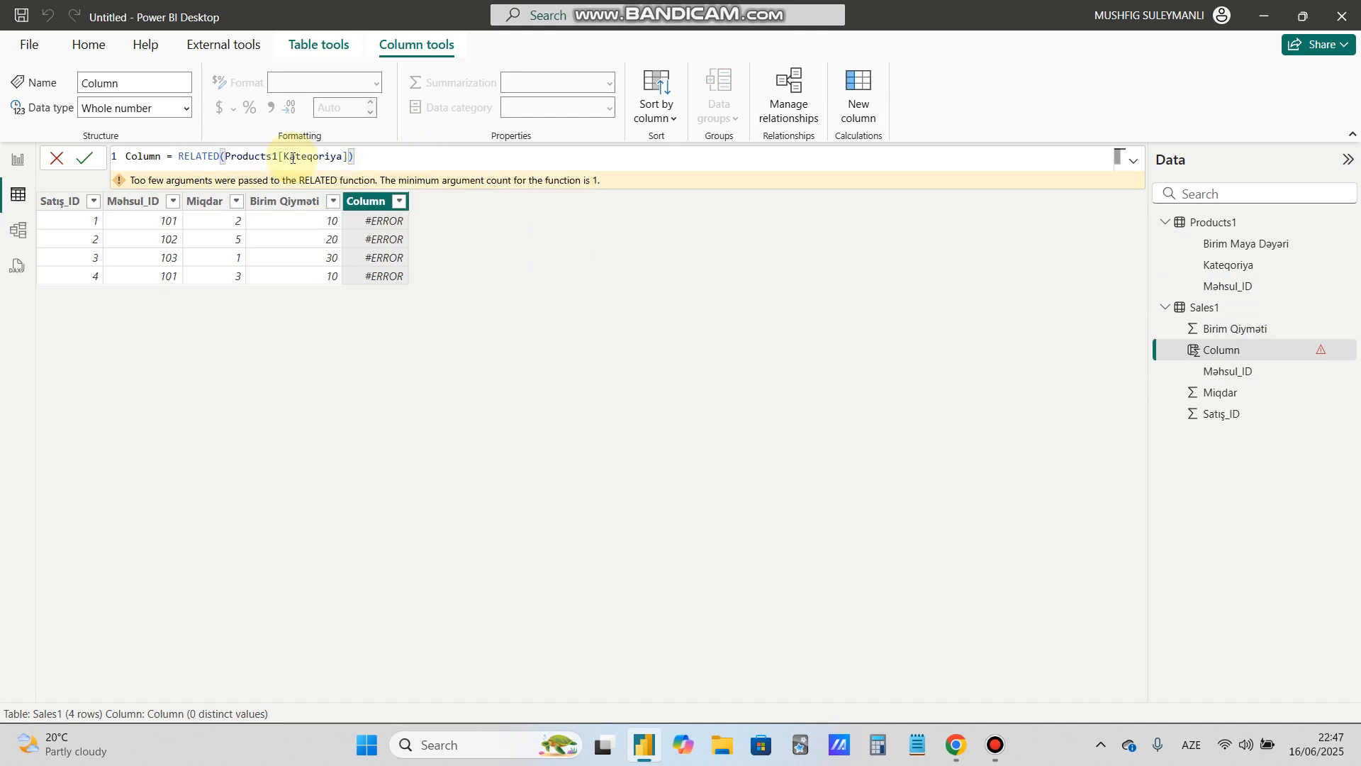
key("Return")
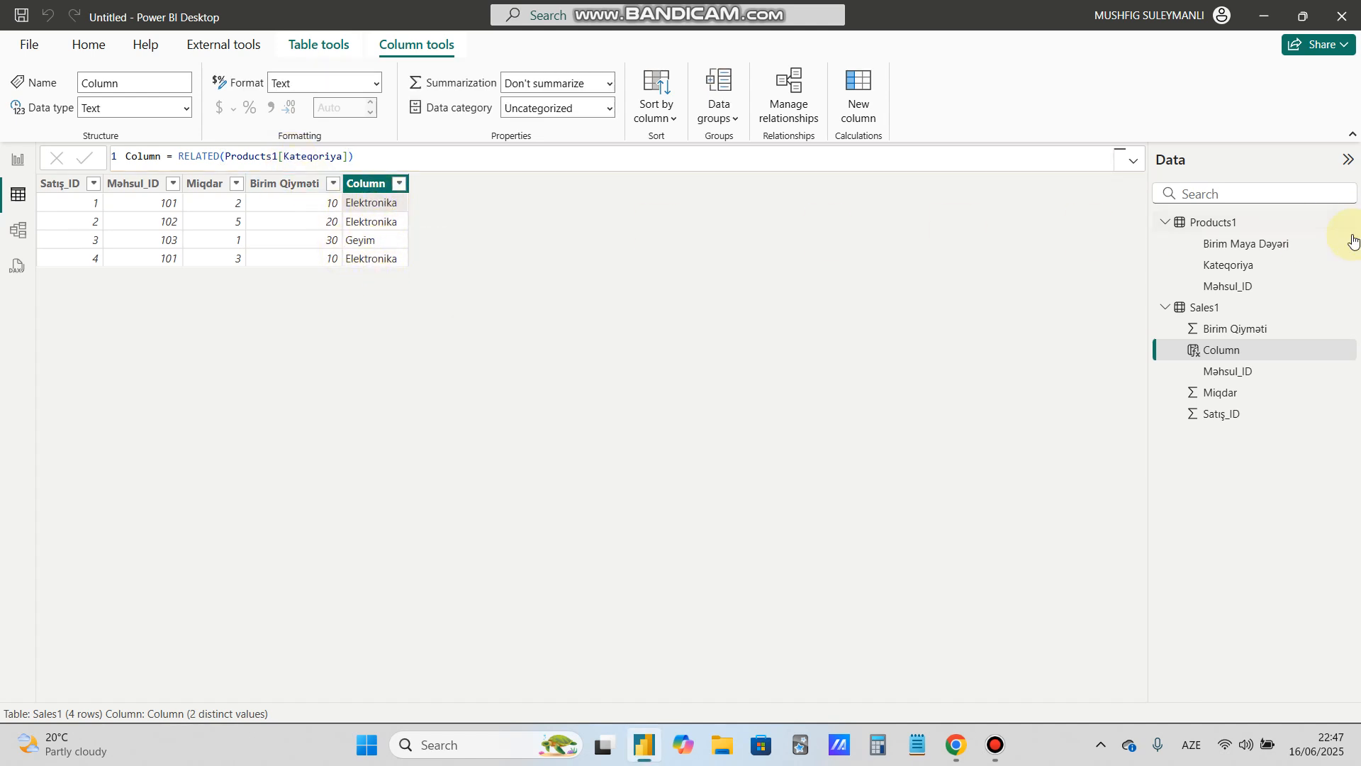
- Compare the categories in the Products1 table with the calculated column in Sales1
left_click(1212, 224)
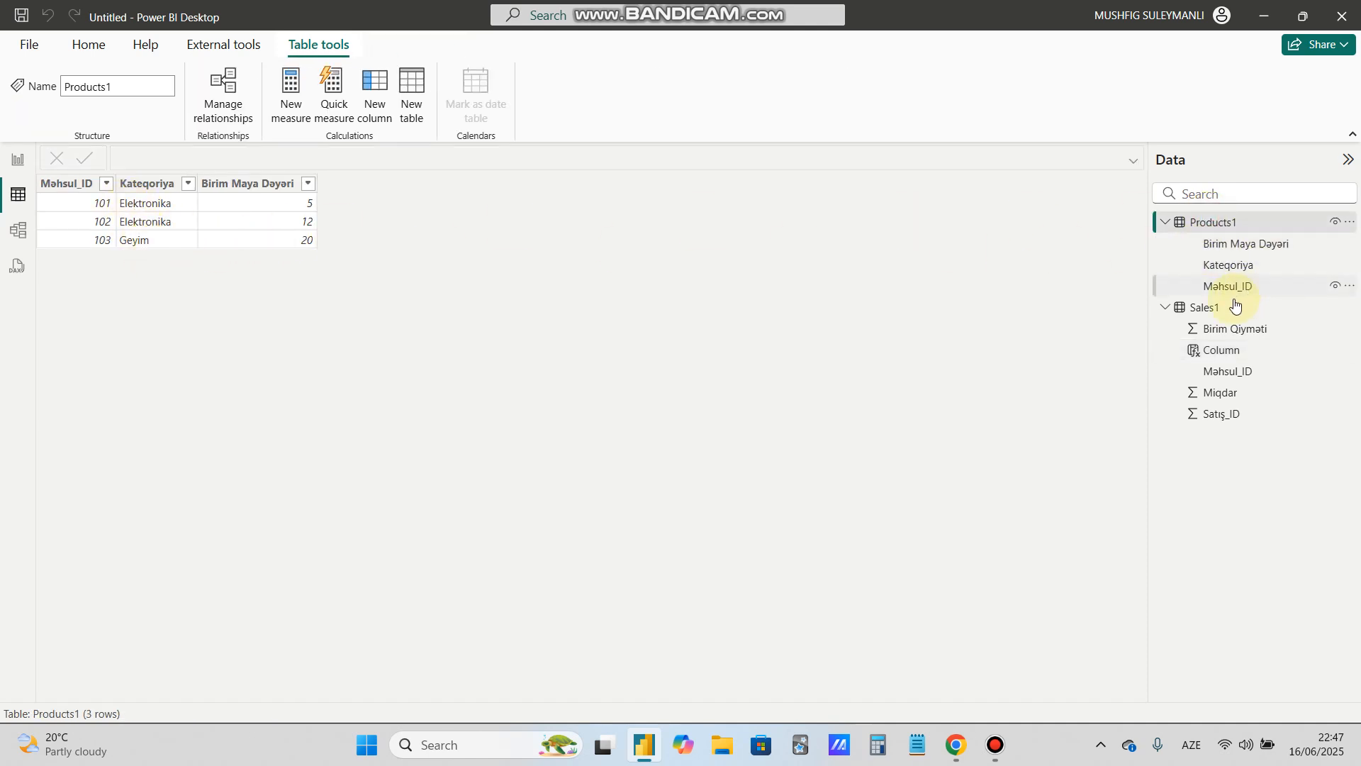
left_click(1209, 312)
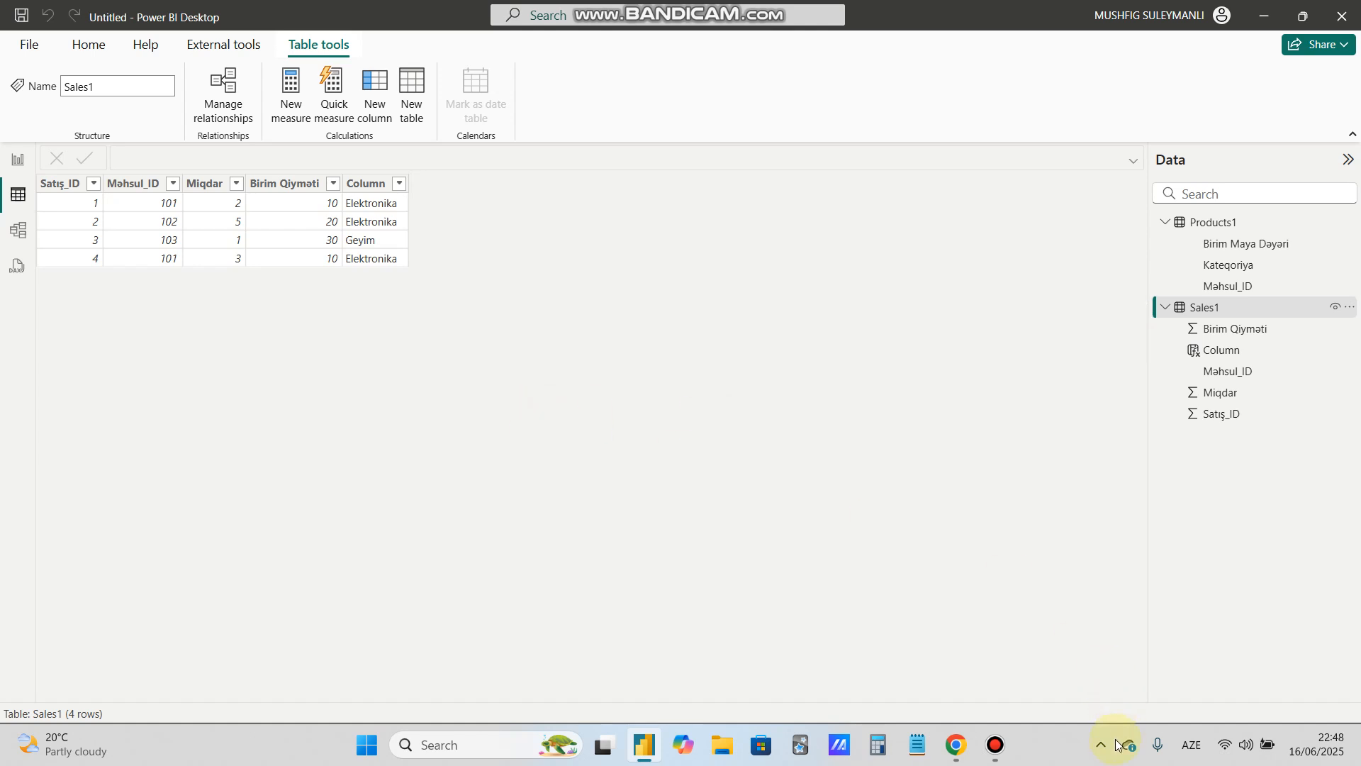
mouse_move(996, 745)
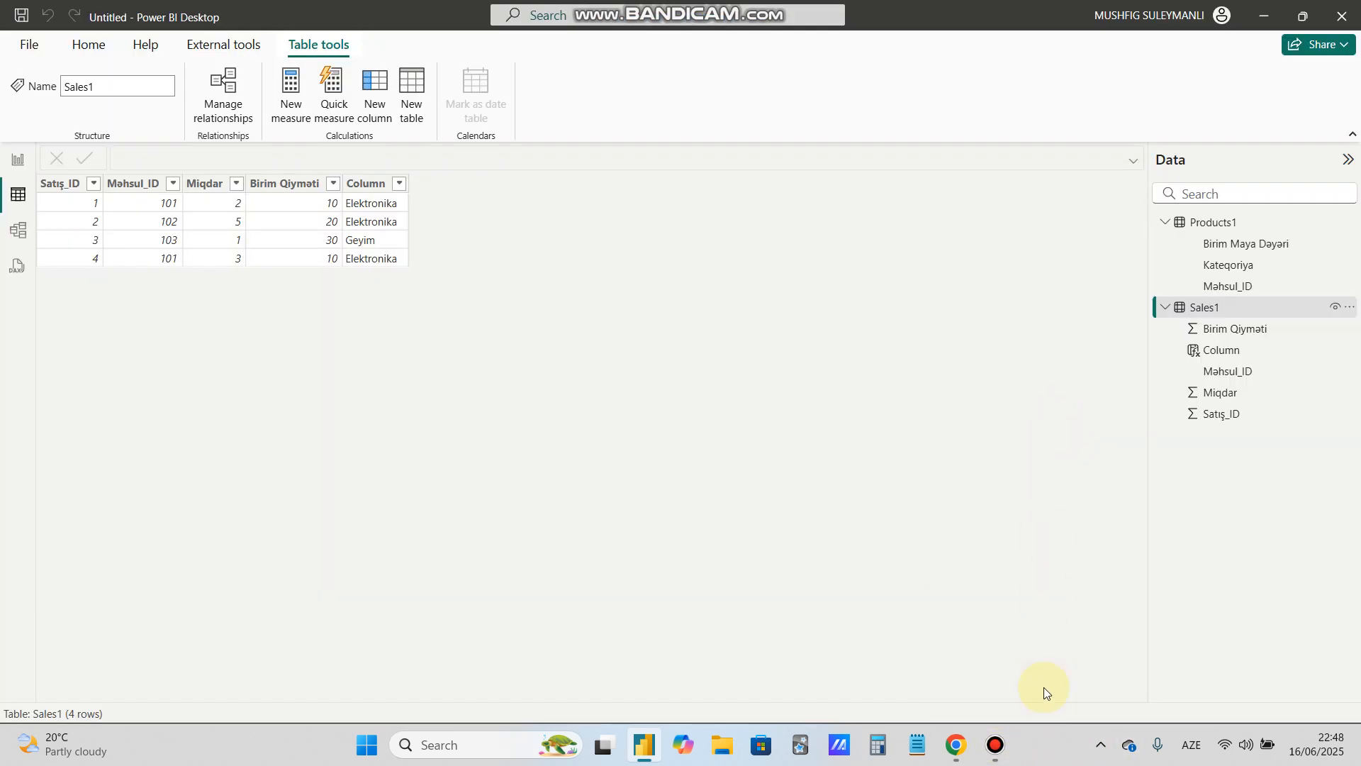
left_click(987, 742)
left_click(987, 742)
left_click(618, 419)
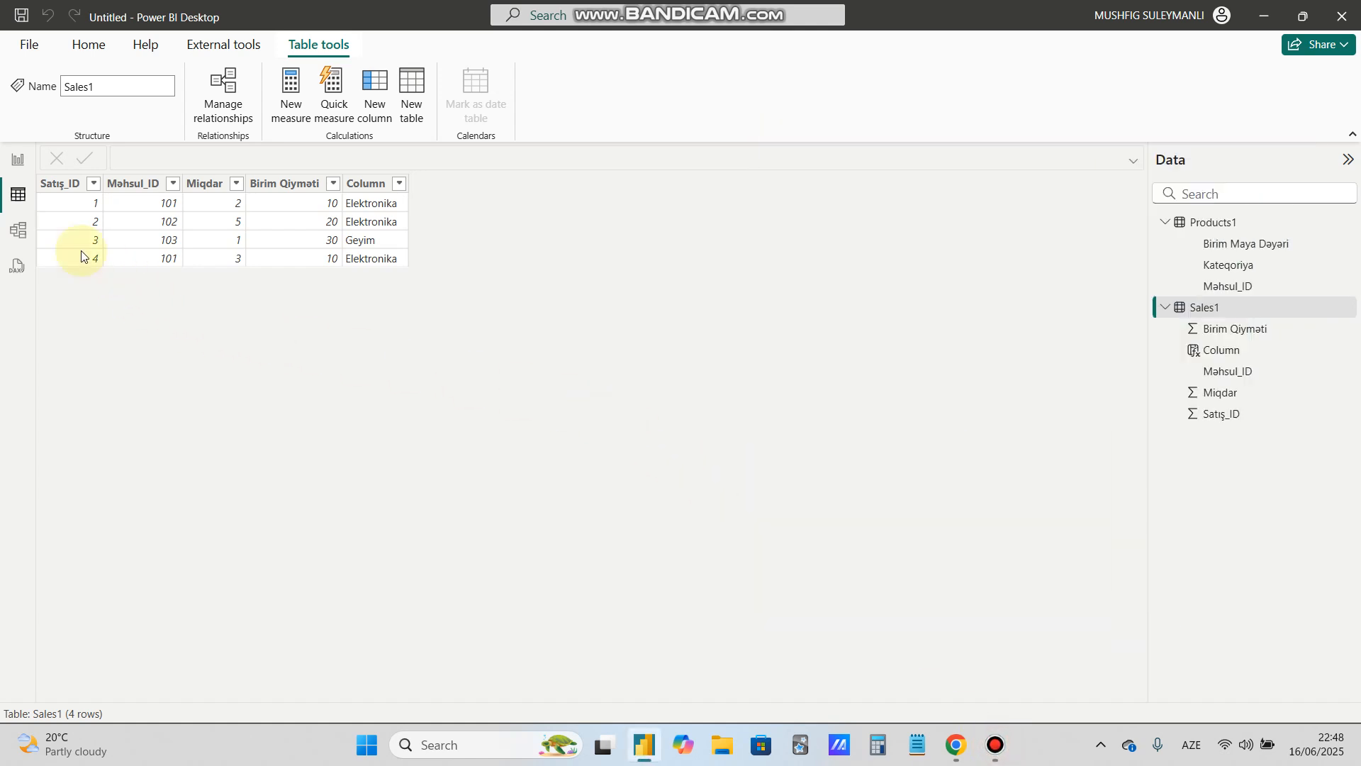
- Delete the broken visual from Page 1 of the report
left_click(19, 159)
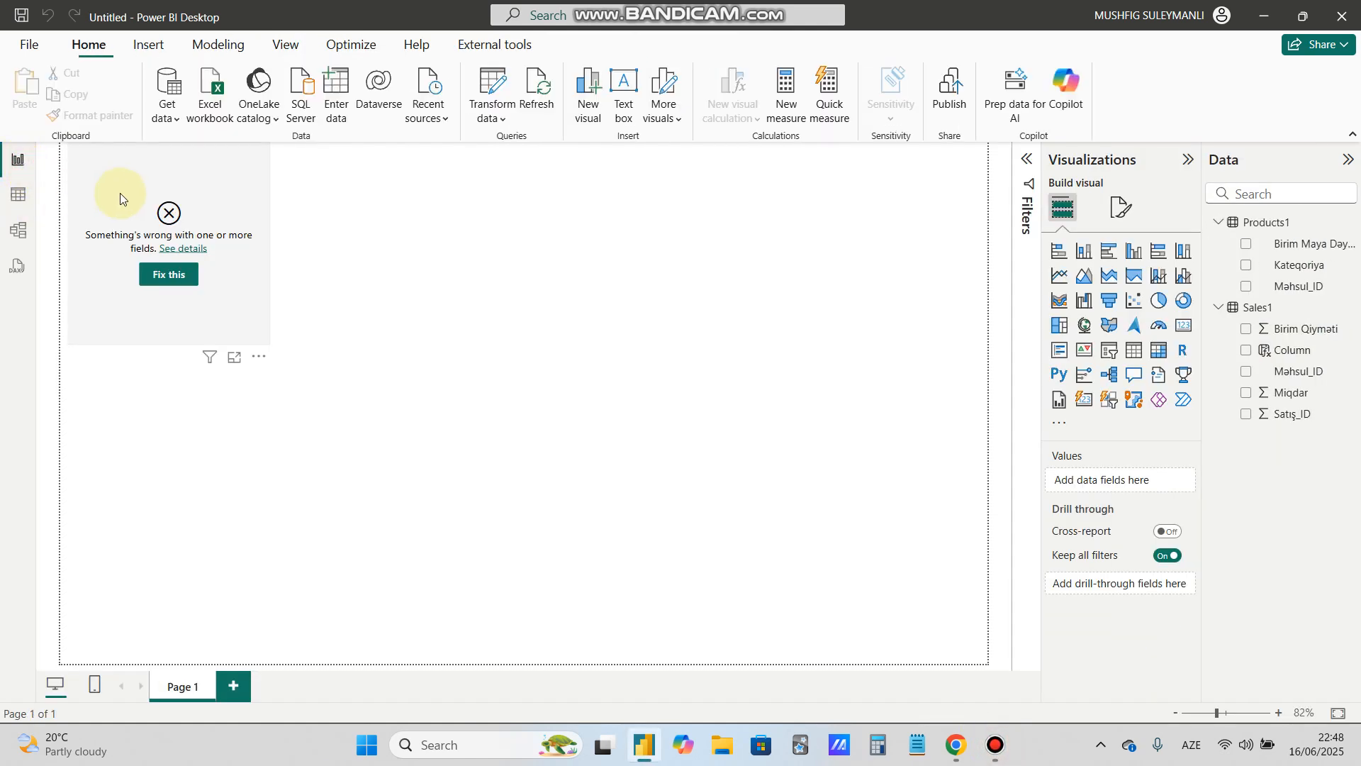
left_click(205, 177)
key("Delete")
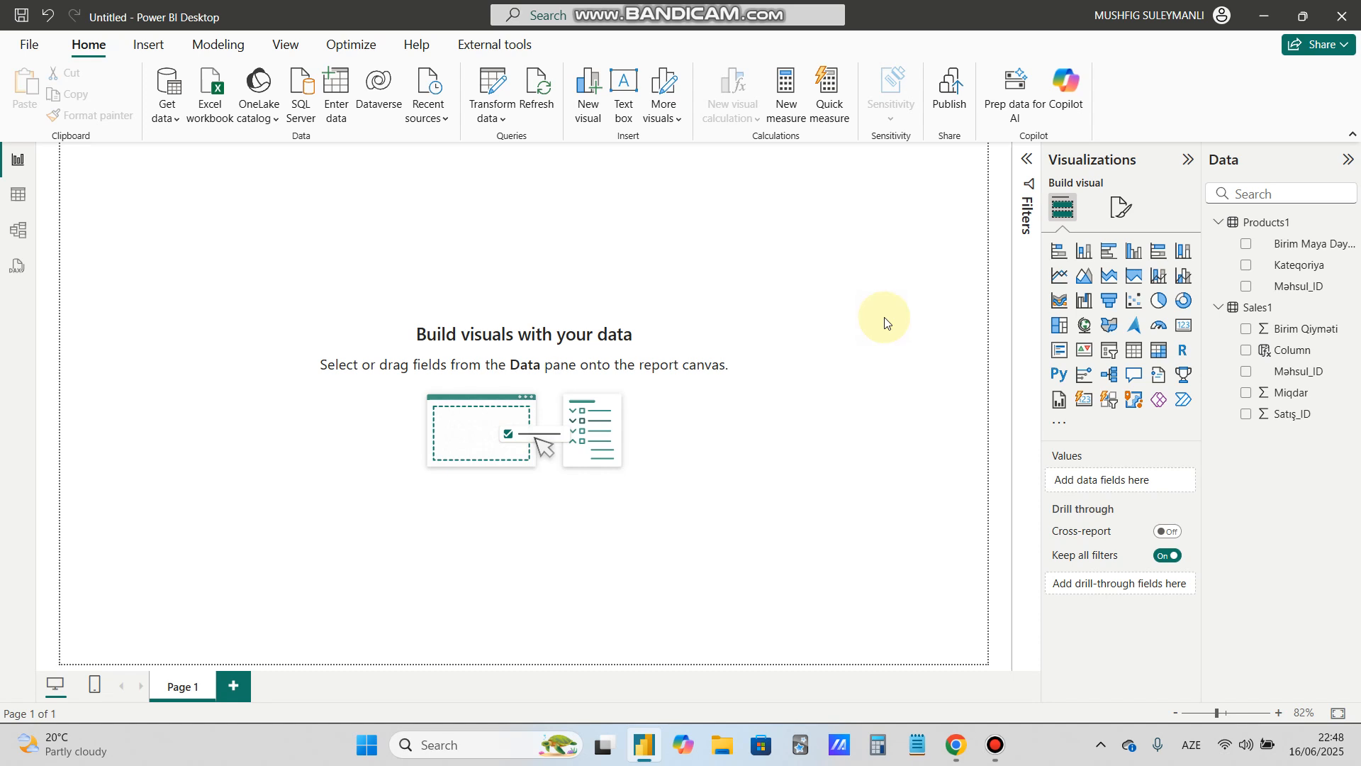
left_click(1056, 255)
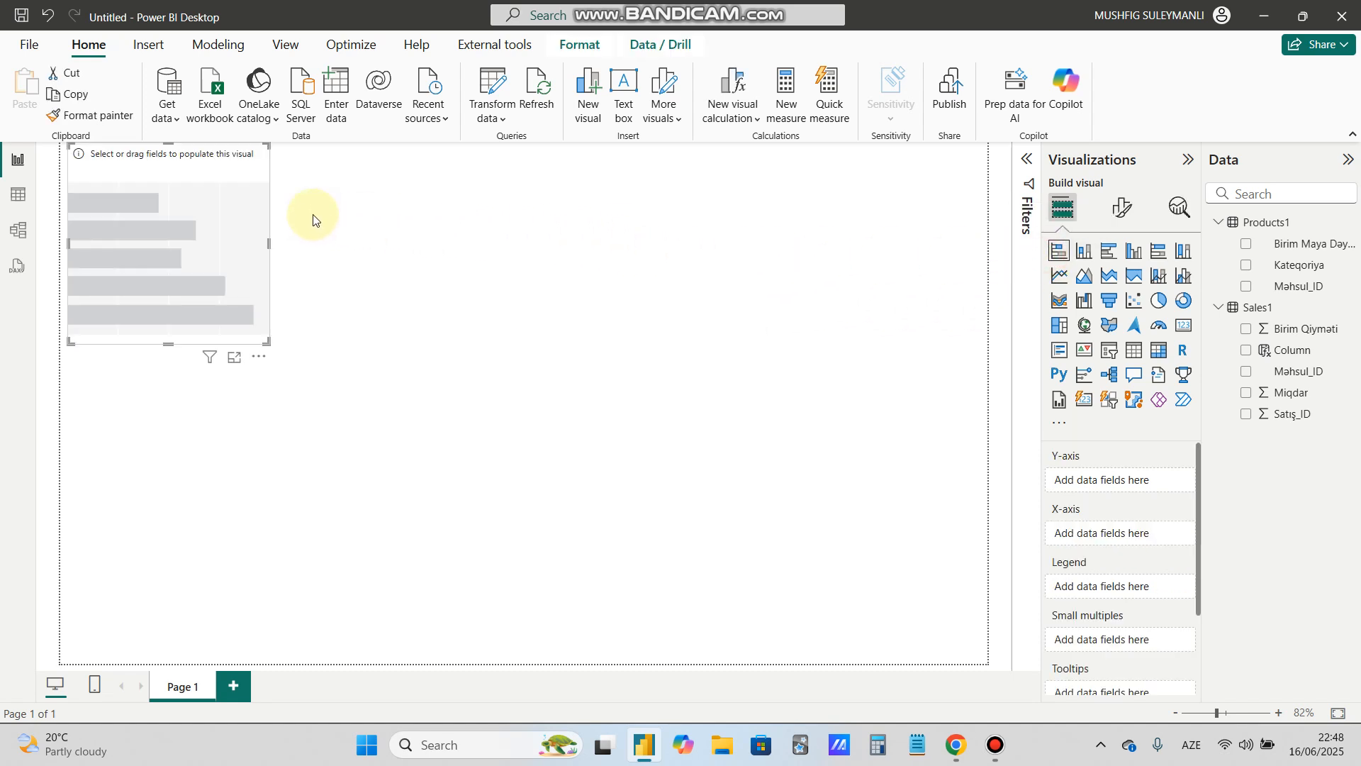
left_click(245, 208)
key("Delete")
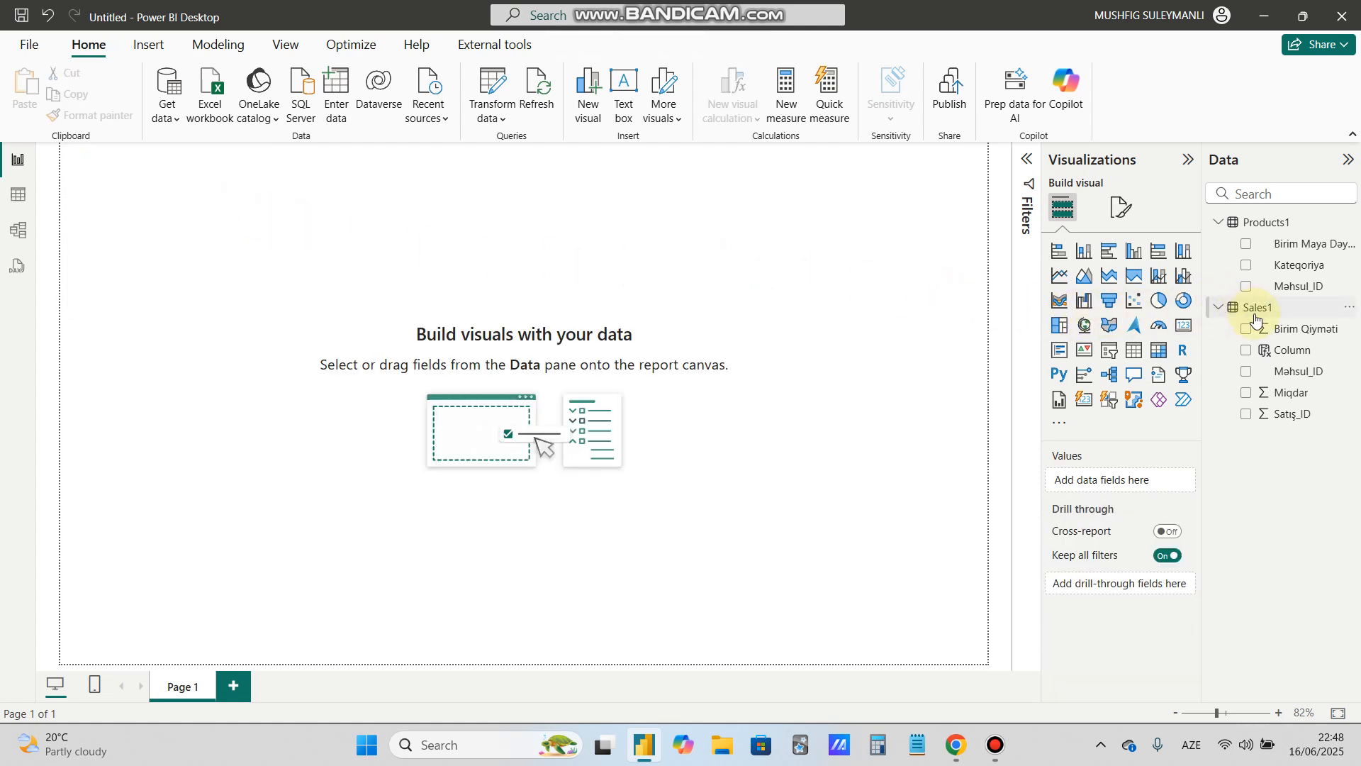
- Delete the calculated column named Column from the Sales1 table
right_click(1279, 351)
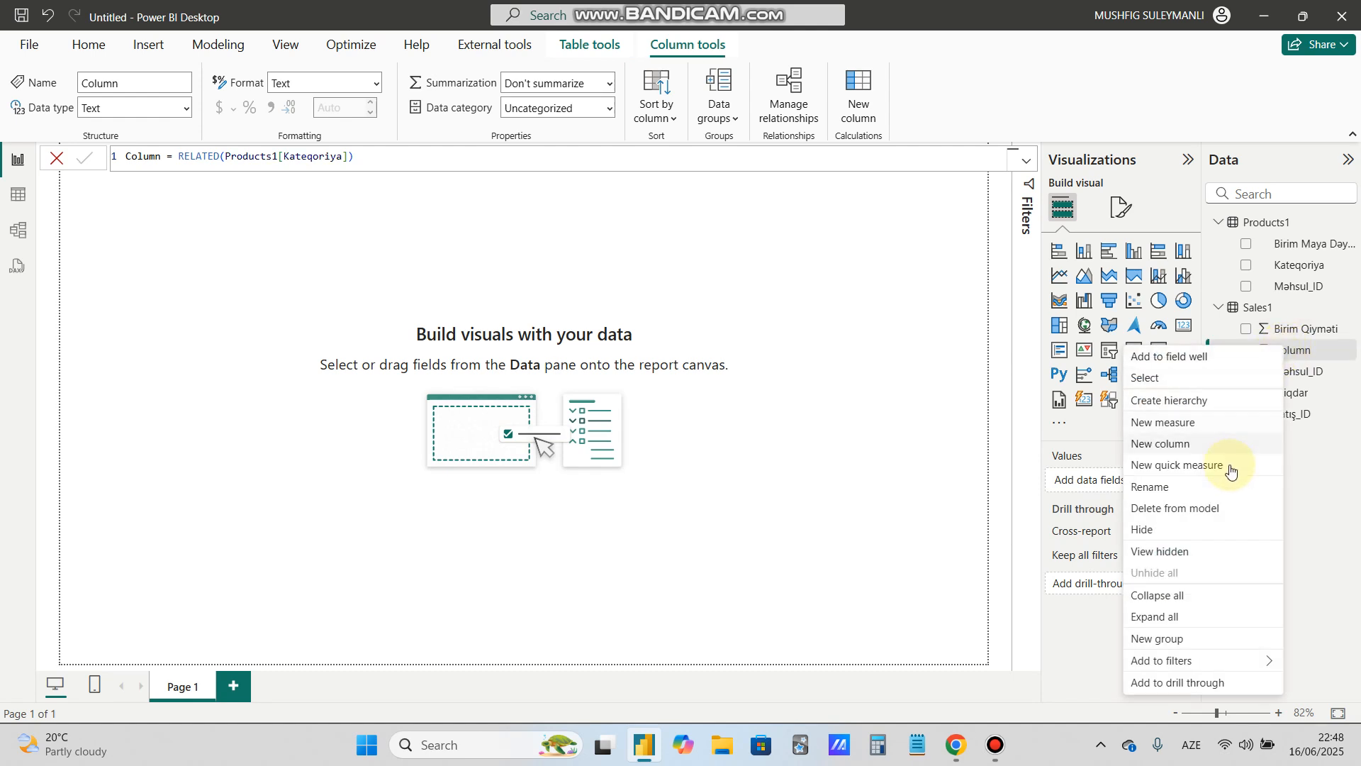
left_click(1187, 511)
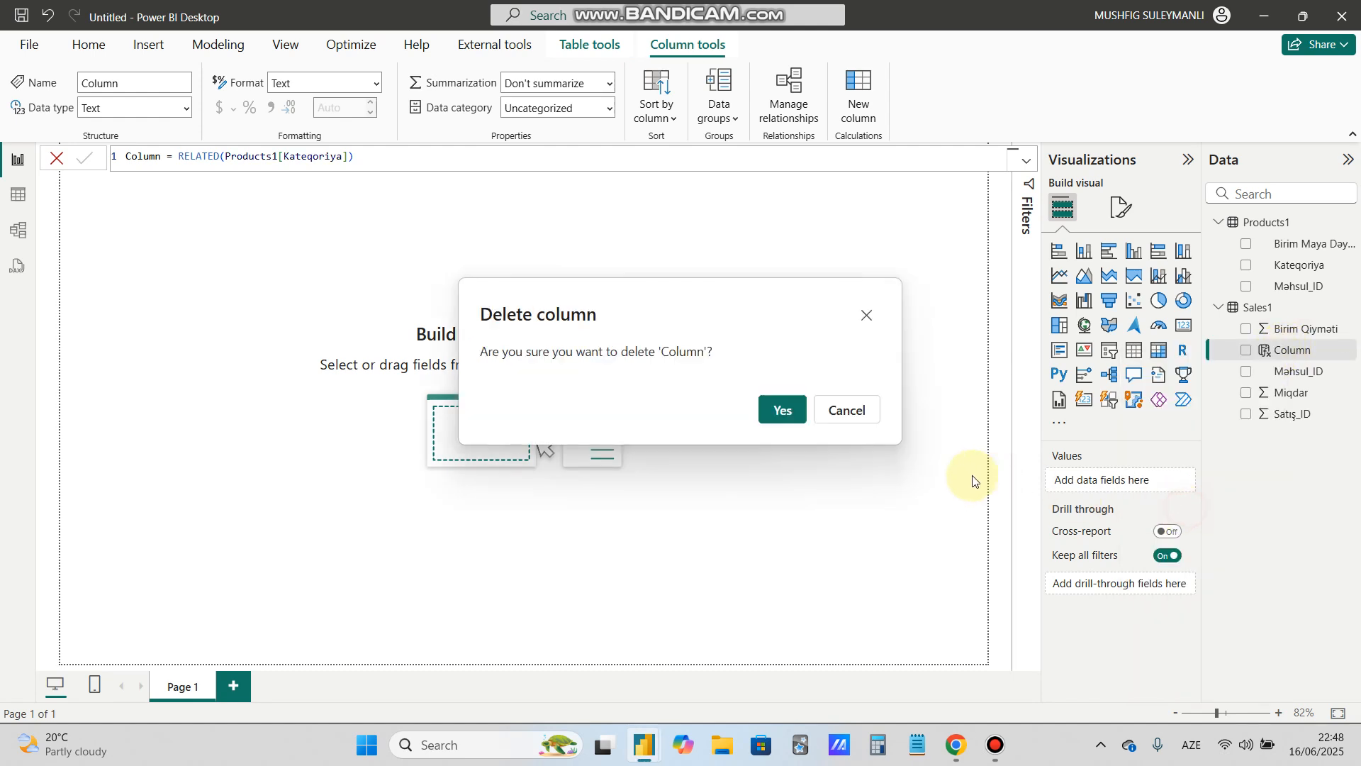
left_click(800, 411)
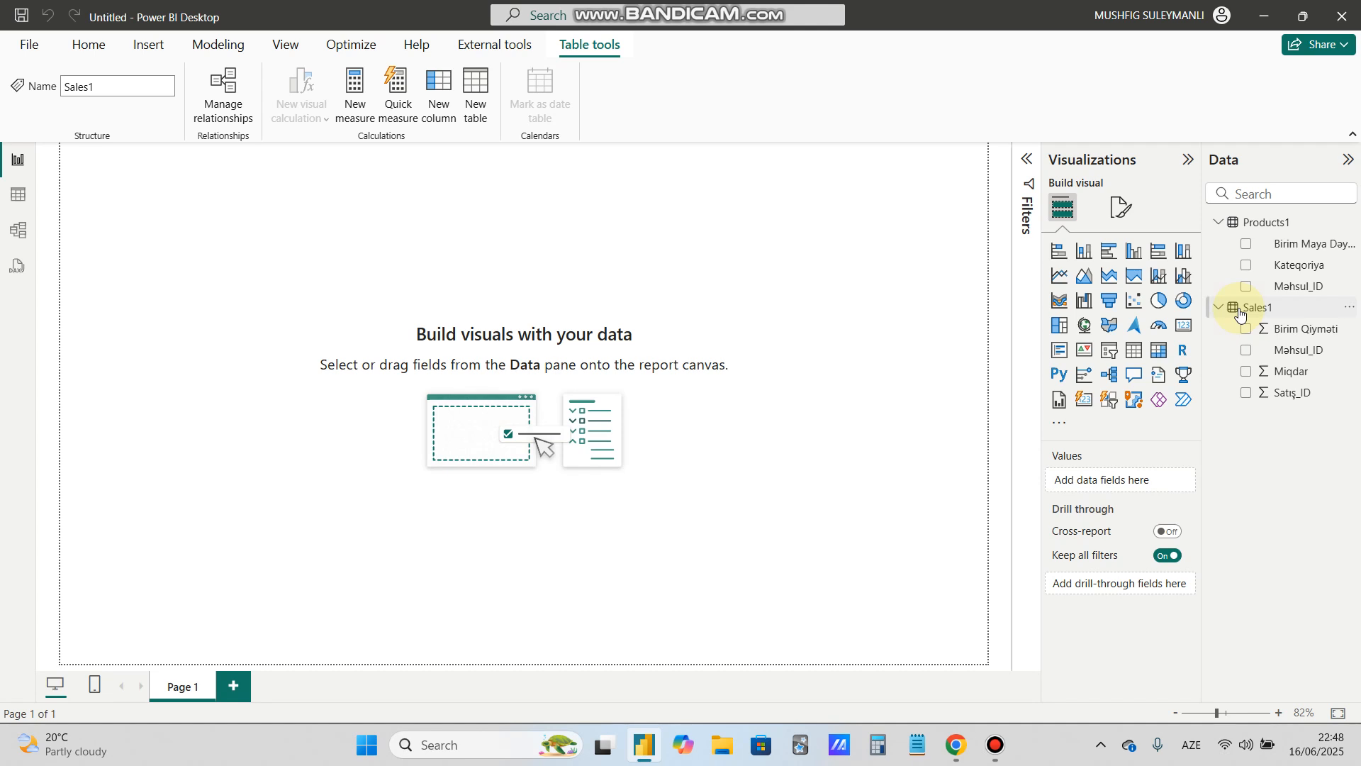
- Add an enlarged table visual to the report page and show Məhsul_ID from Sales1 in it
left_click(1136, 351)
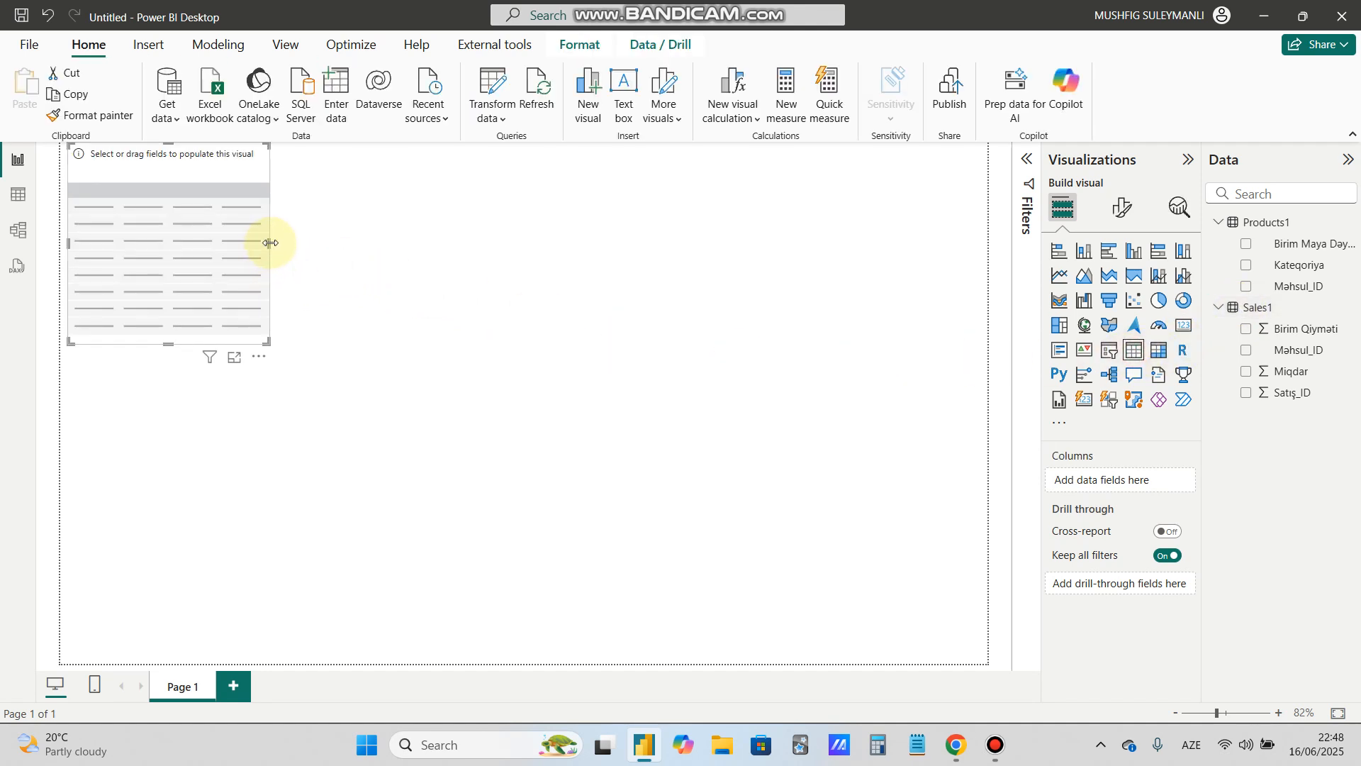
left_click_drag(268, 244, 414, 245)
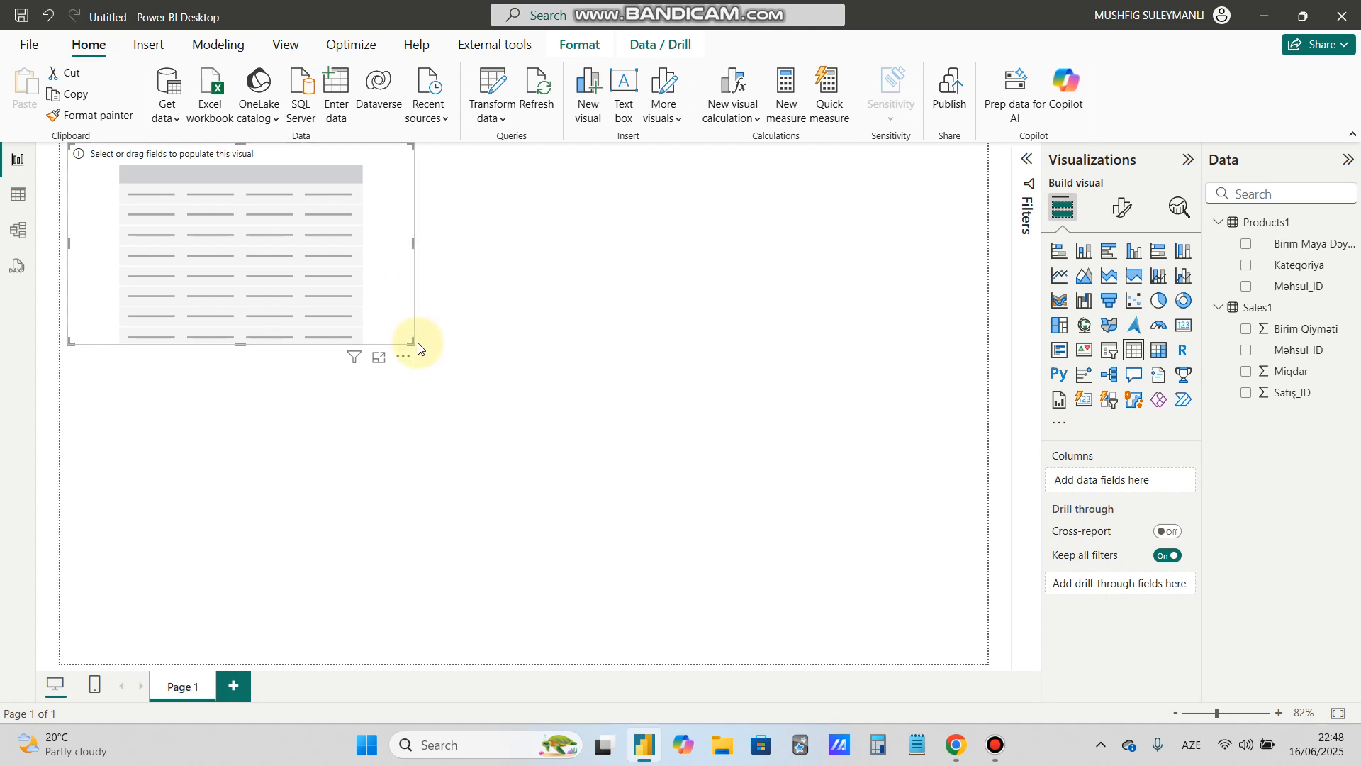
left_click_drag(412, 343, 500, 444)
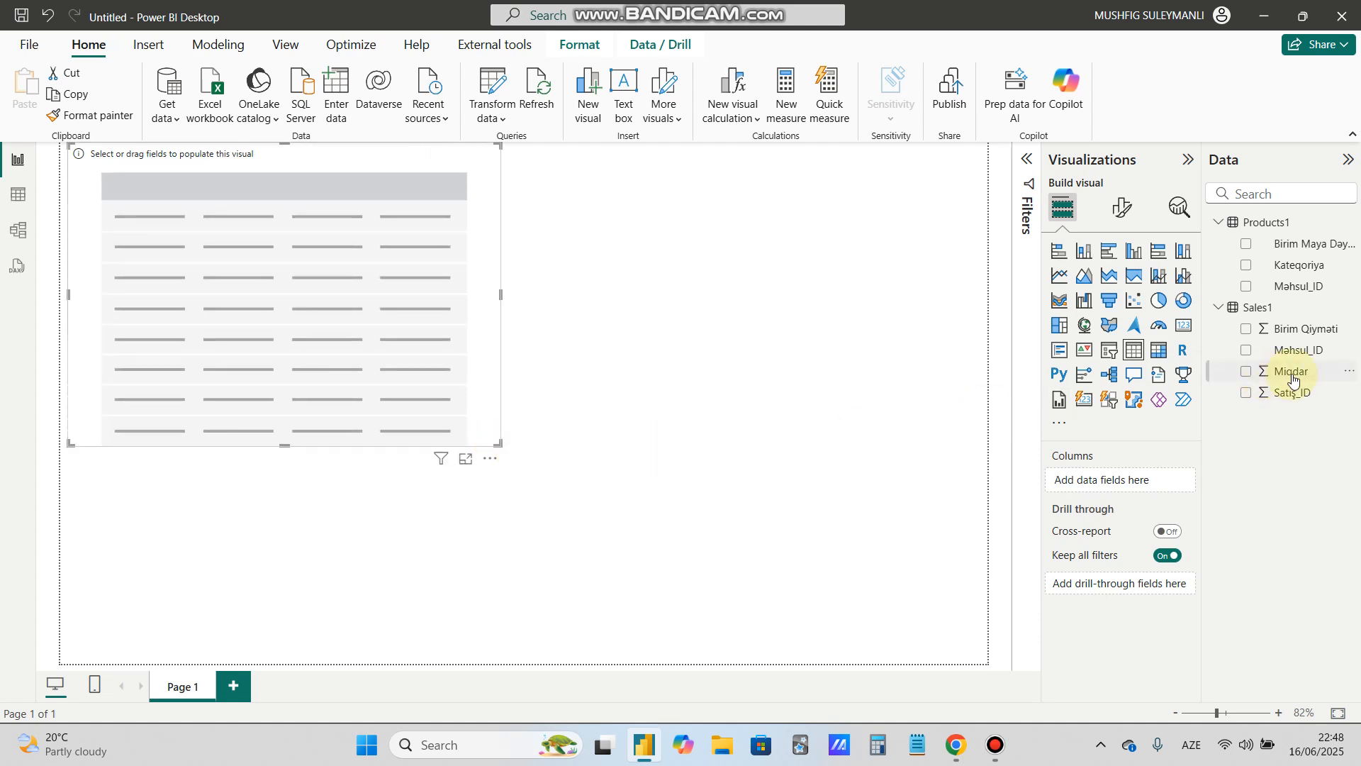
left_click(1246, 352)
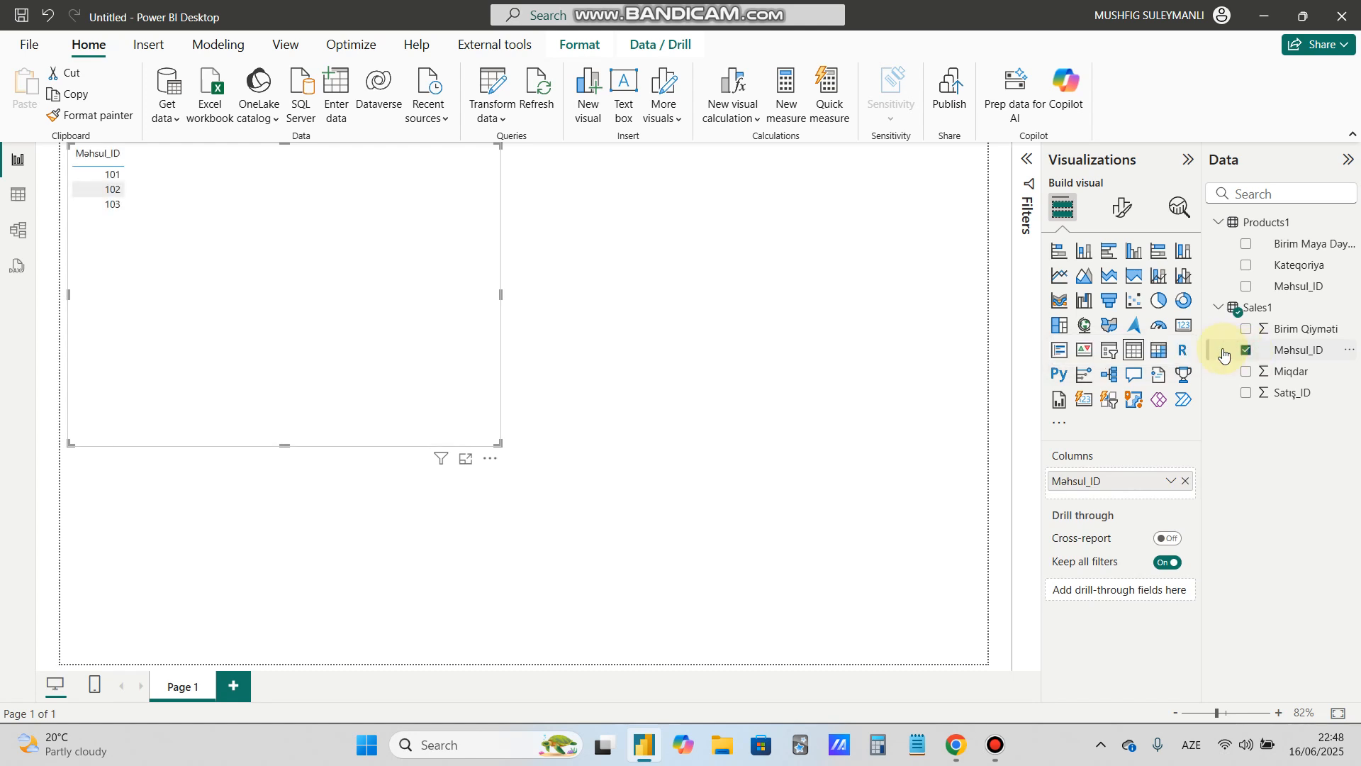
- Create a new measure in Sales1 and begin its formula as Measure = SUMX(Sales1,
right_click(1263, 312)
left_click(1152, 344)
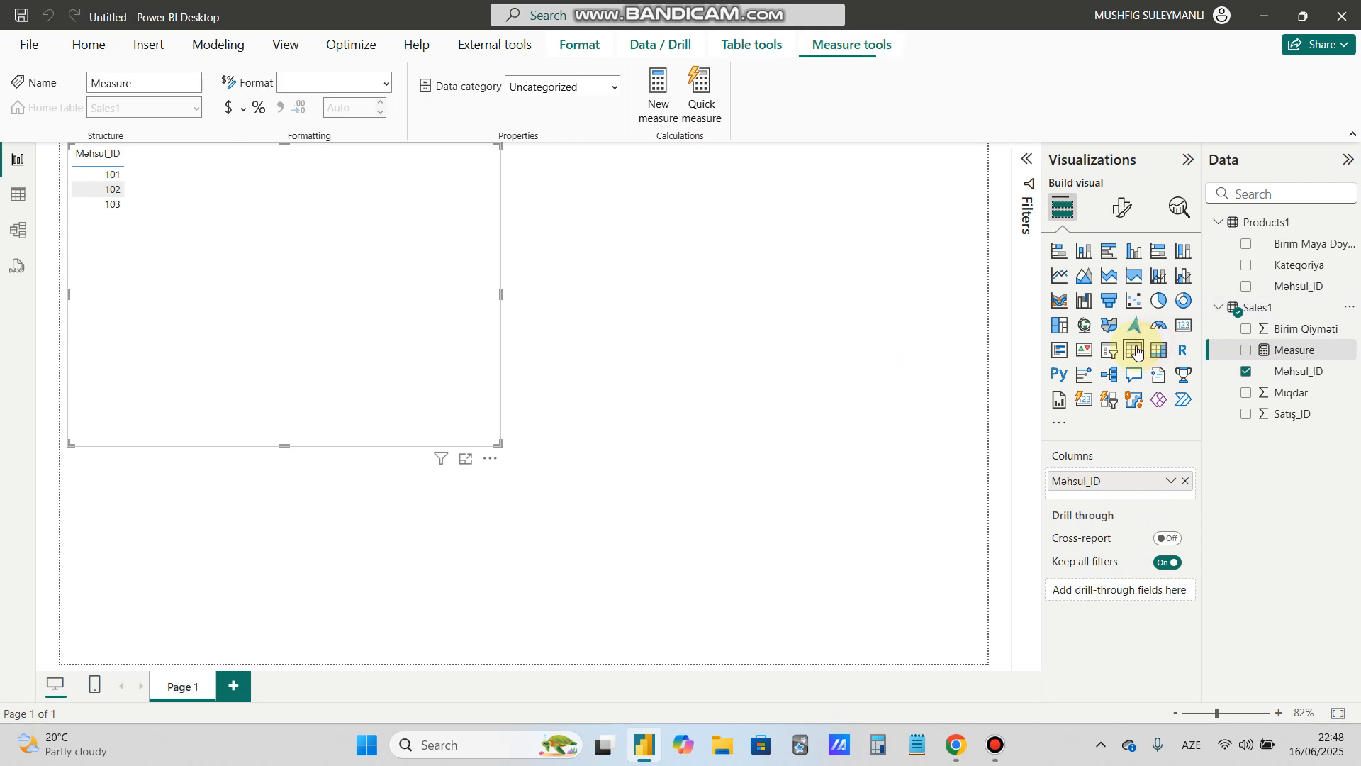
key("Right")
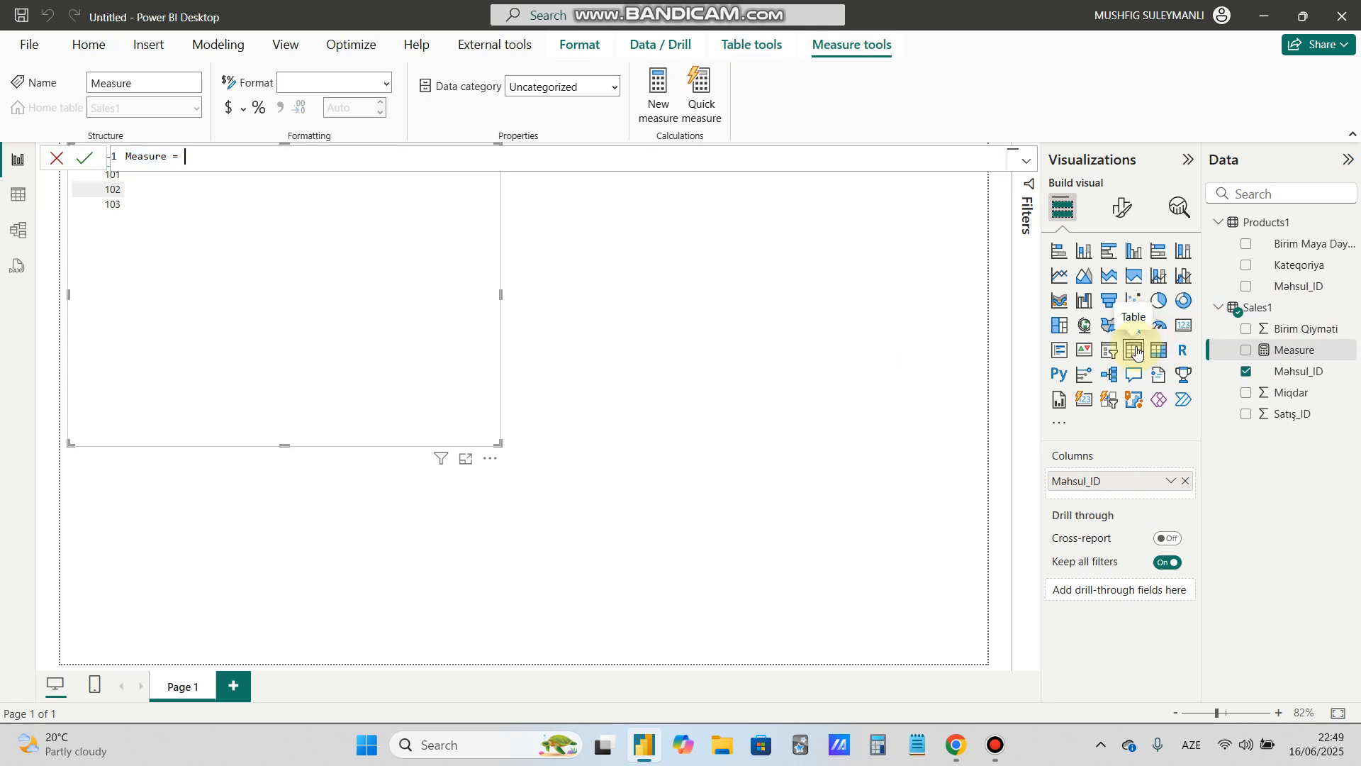
type("s")
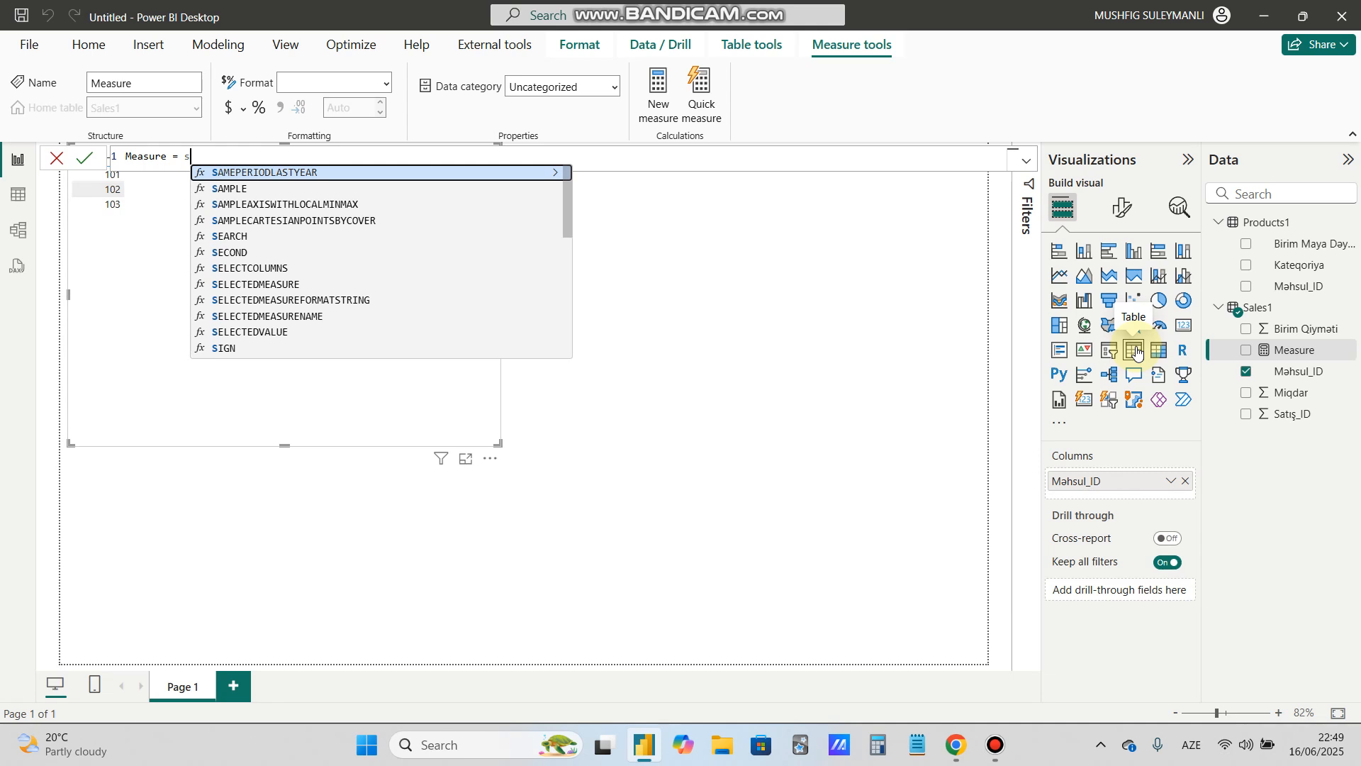
type("umx")
key("Tab")
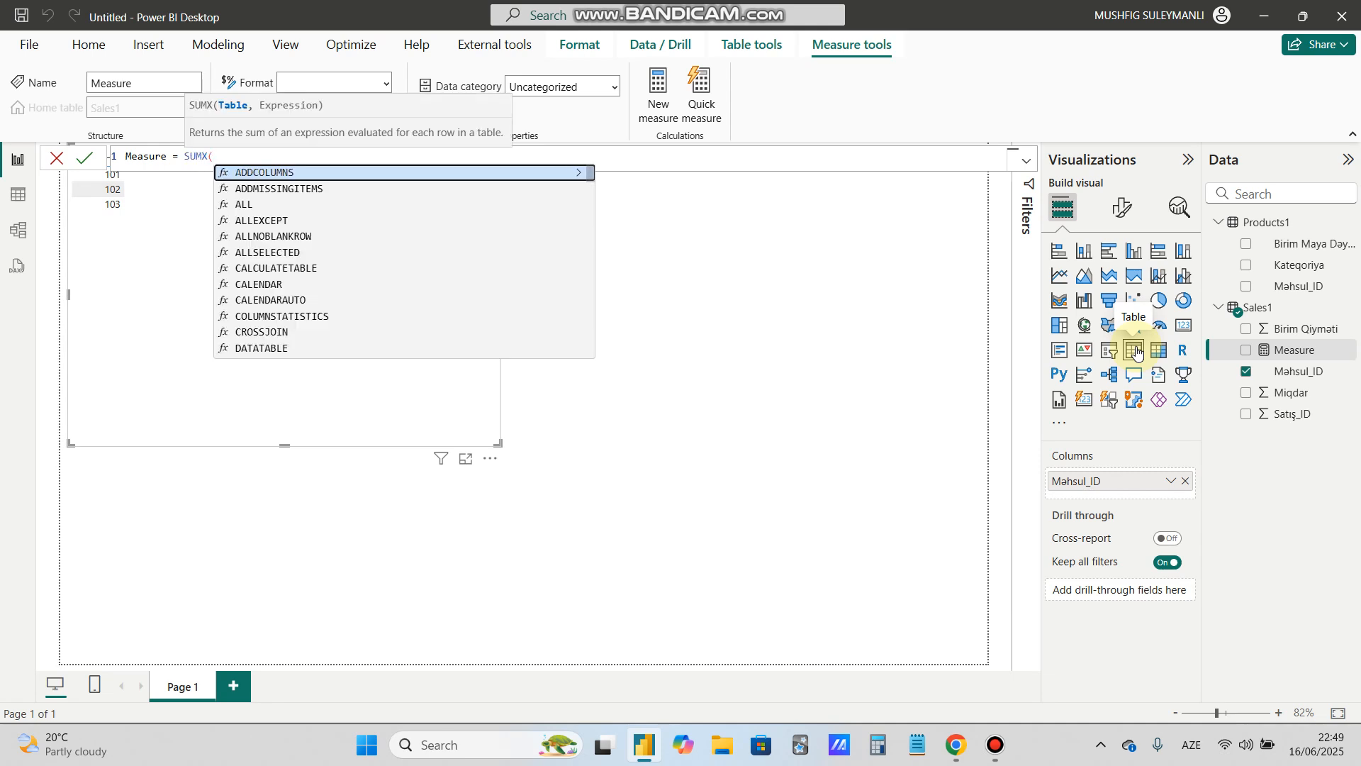
type("sale")
key("Tab")
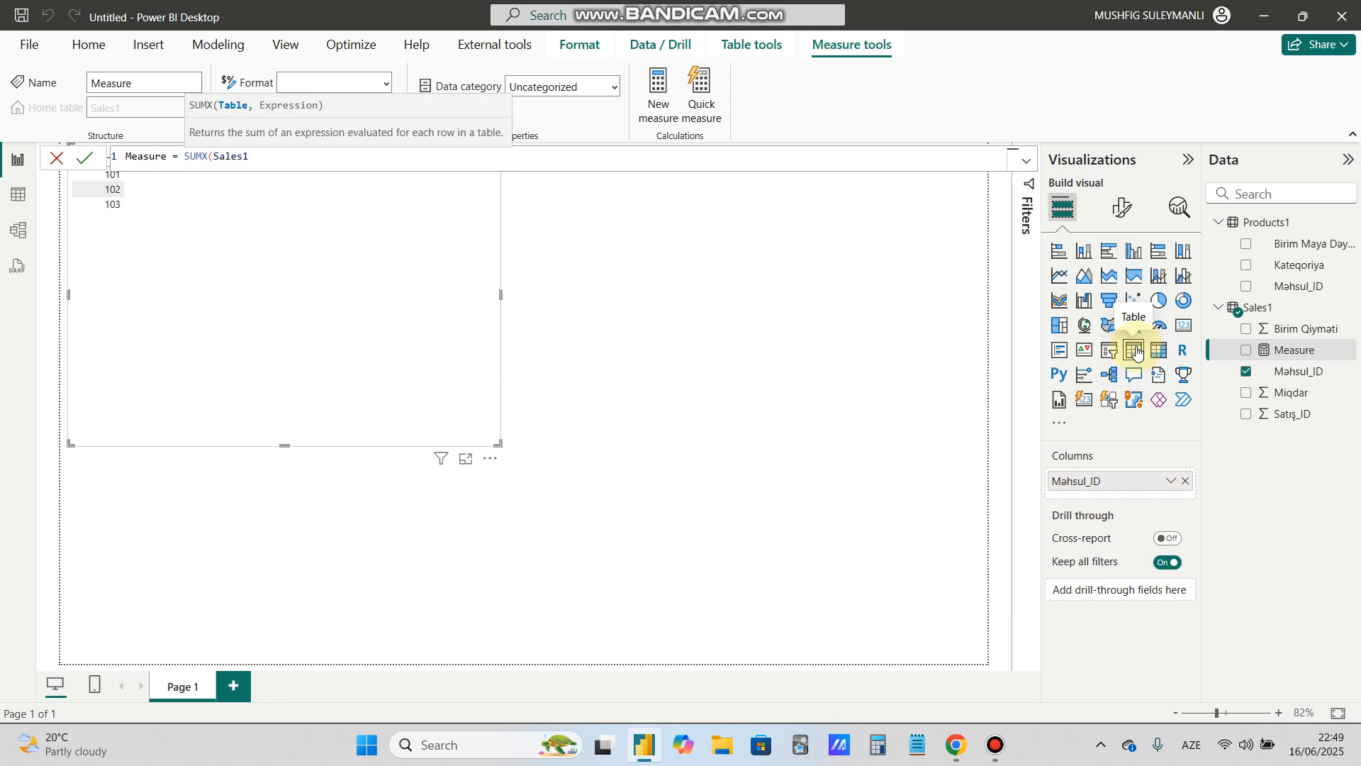
type(",")
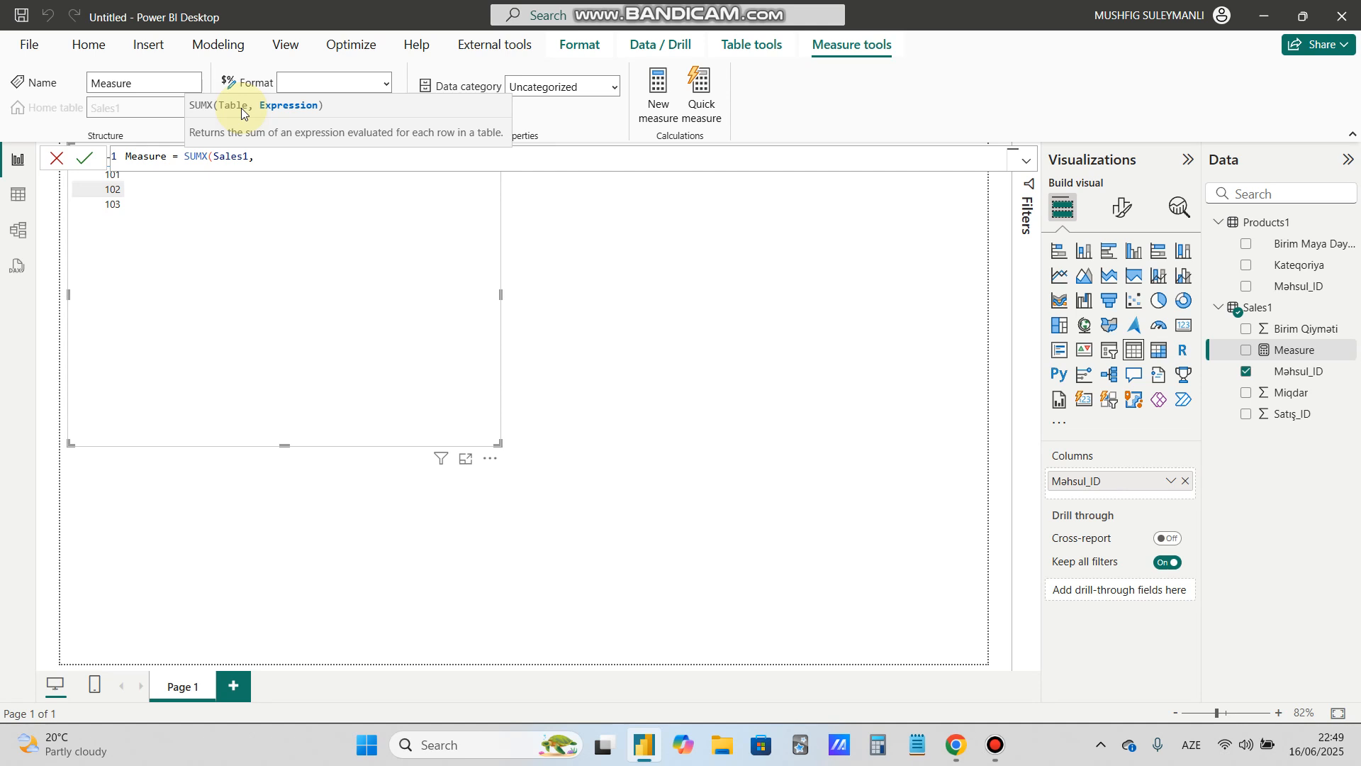
- Enter the per-unit profit in the SUMX expression as (Sales1[Birim Qiyməti]-RELATED(Products1[Birim Maya Dəyəri]))
type("(sales")
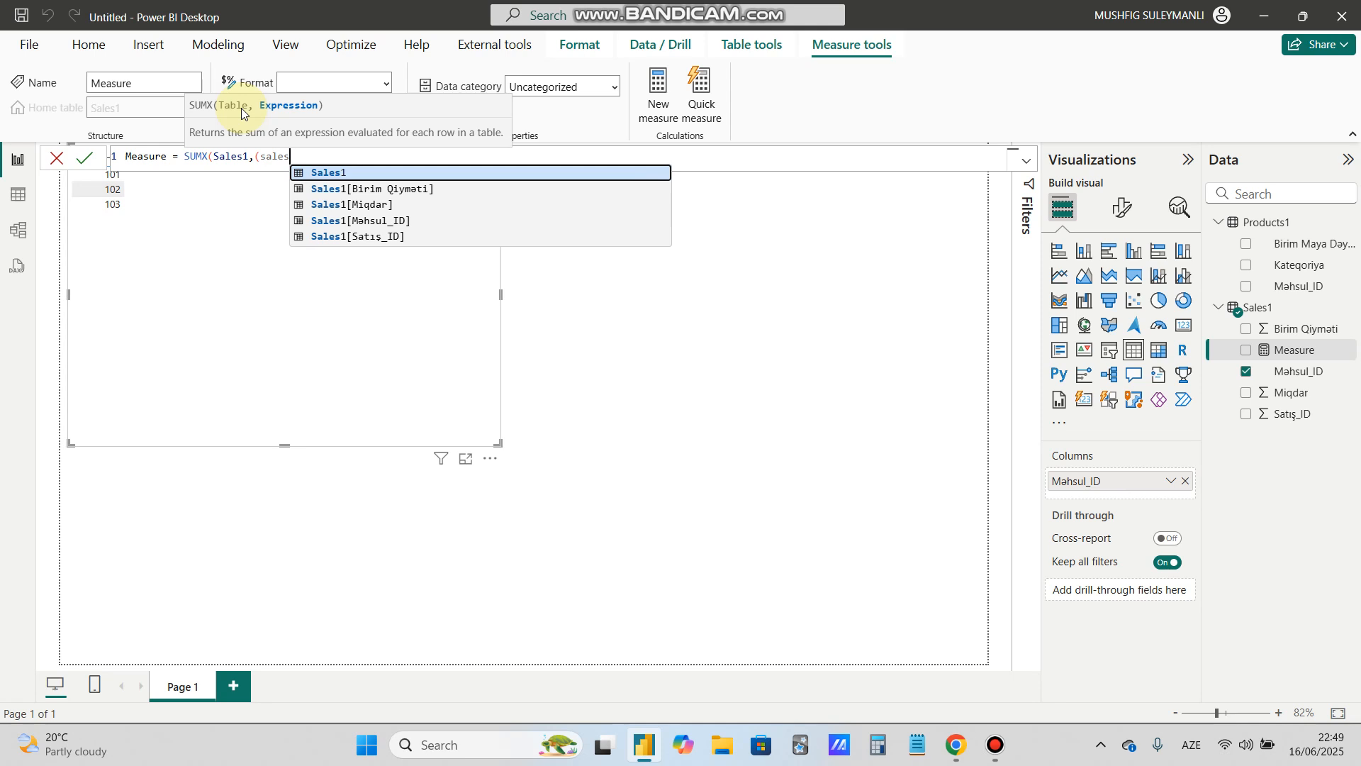
key("Down")
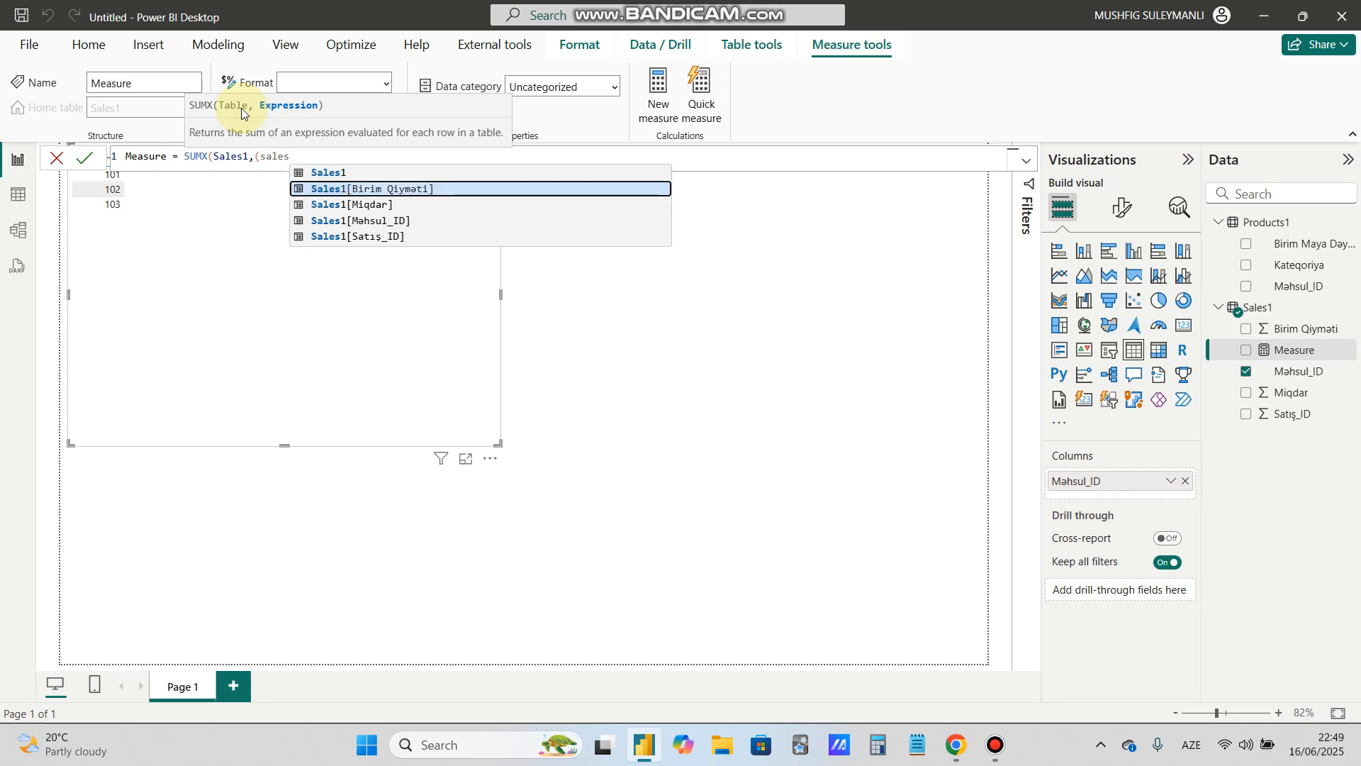
key("Tab")
type("-rela")
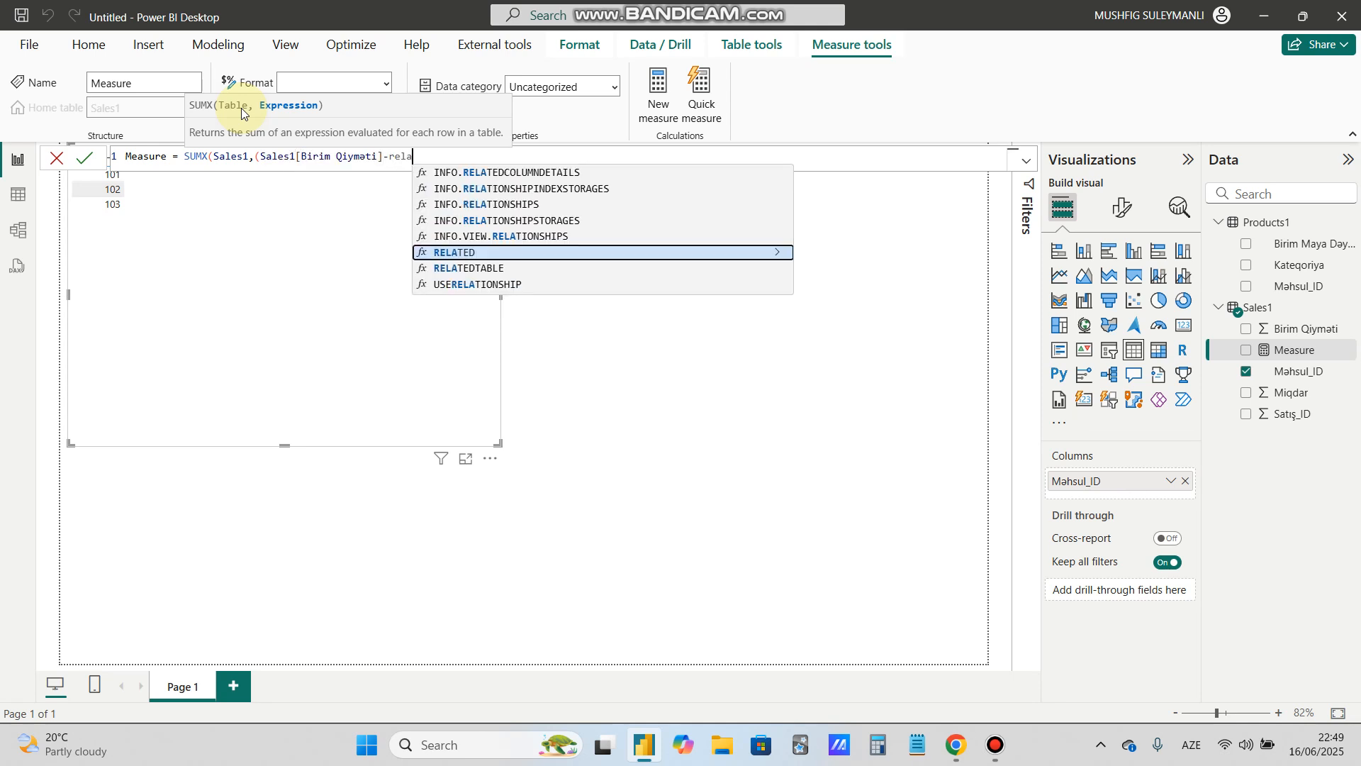
key("Tab")
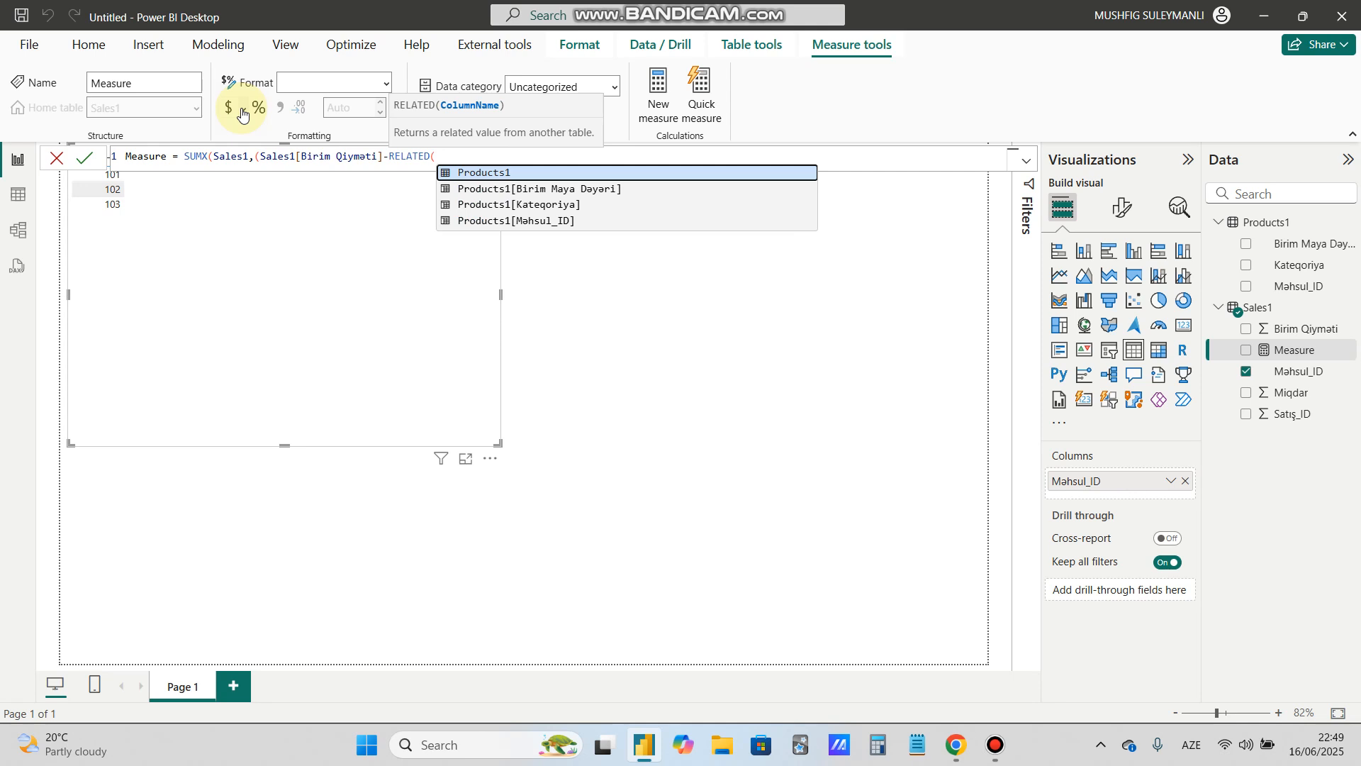
key("Down")
key("Tab")
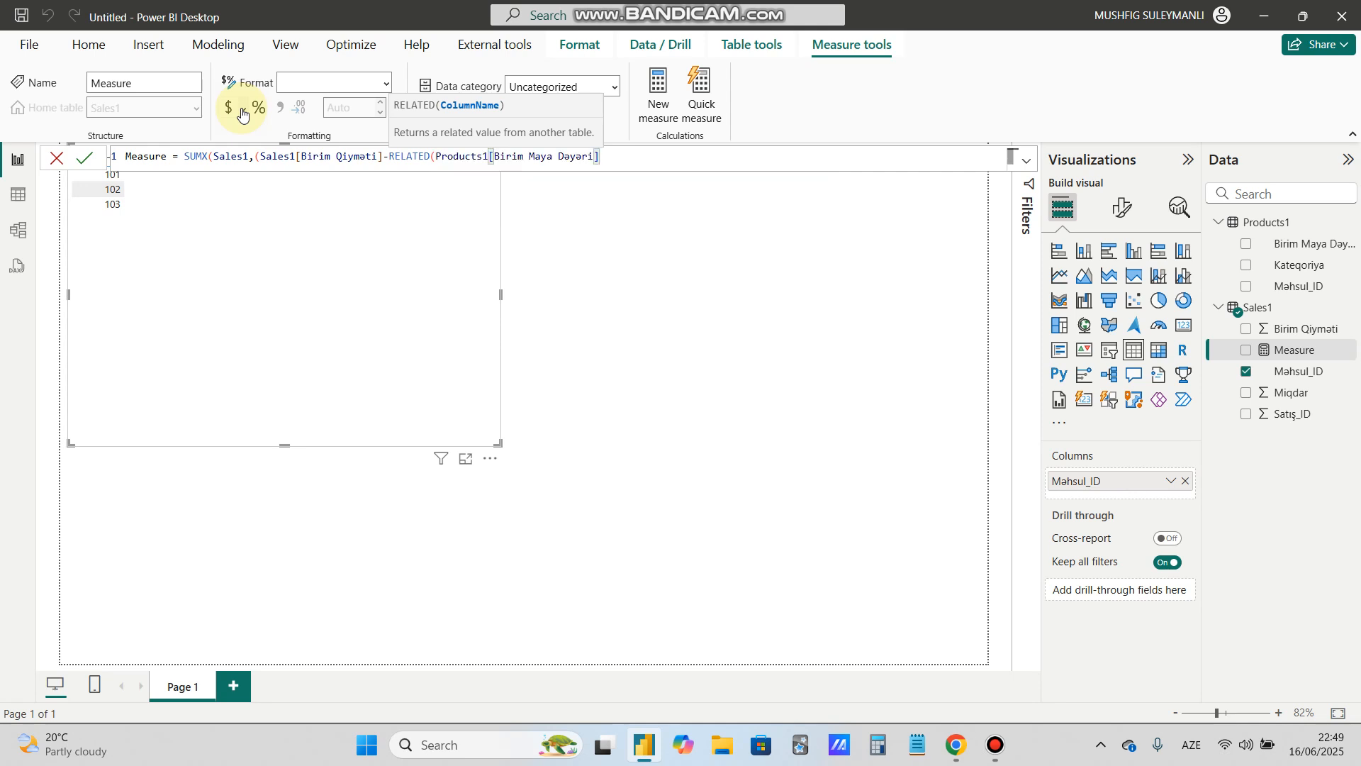
type("))")
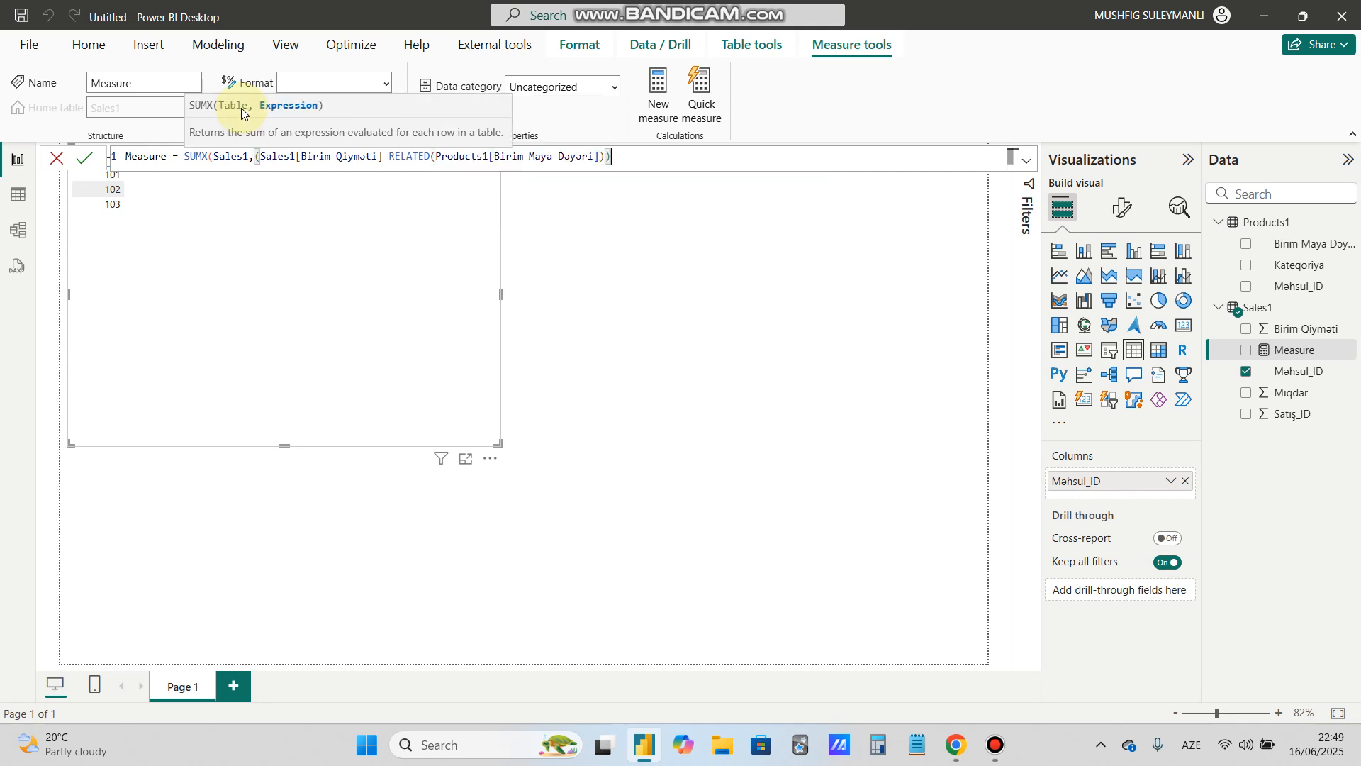
- Complete the measure's formula by multiplying the unit difference by Sales1[Miqdar], close the SUMX function, and commit it
type("*sal")
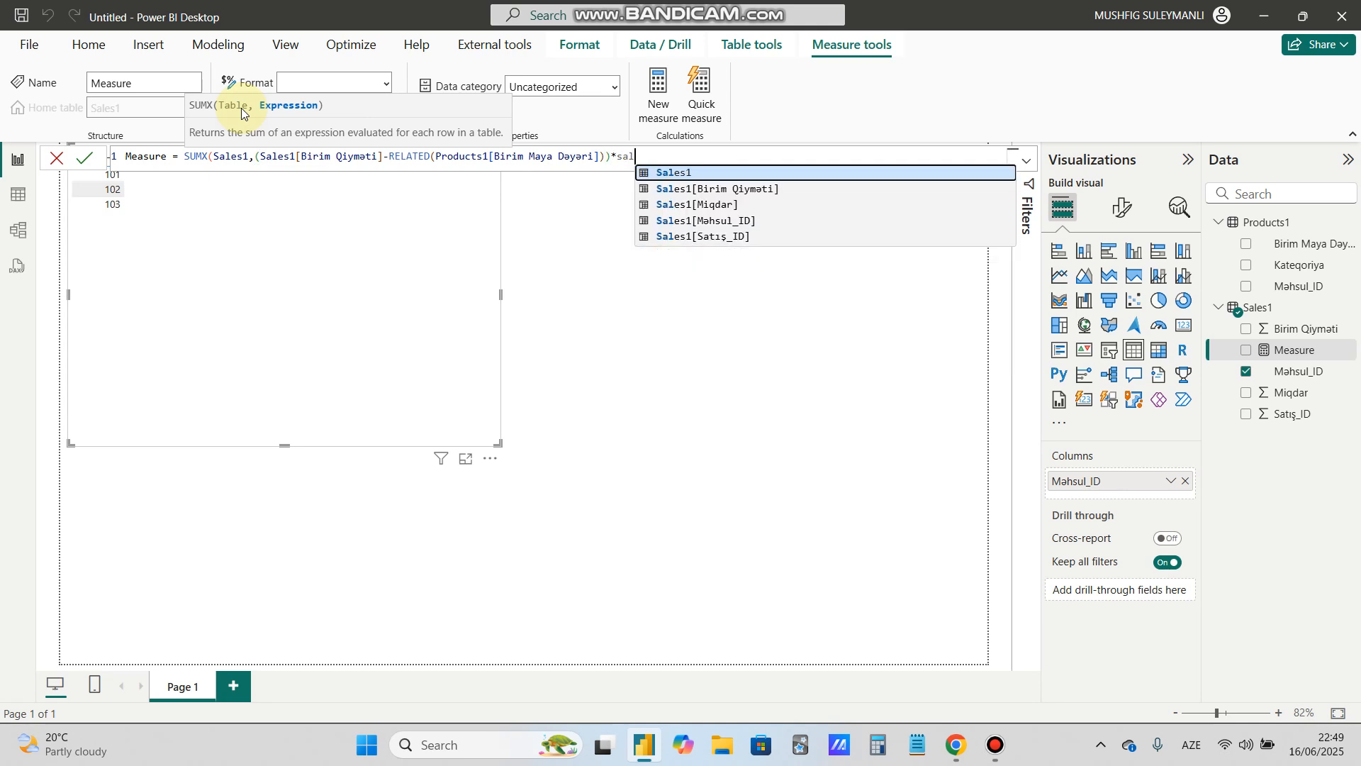
key("Down")
key("Down")
key("Tab")
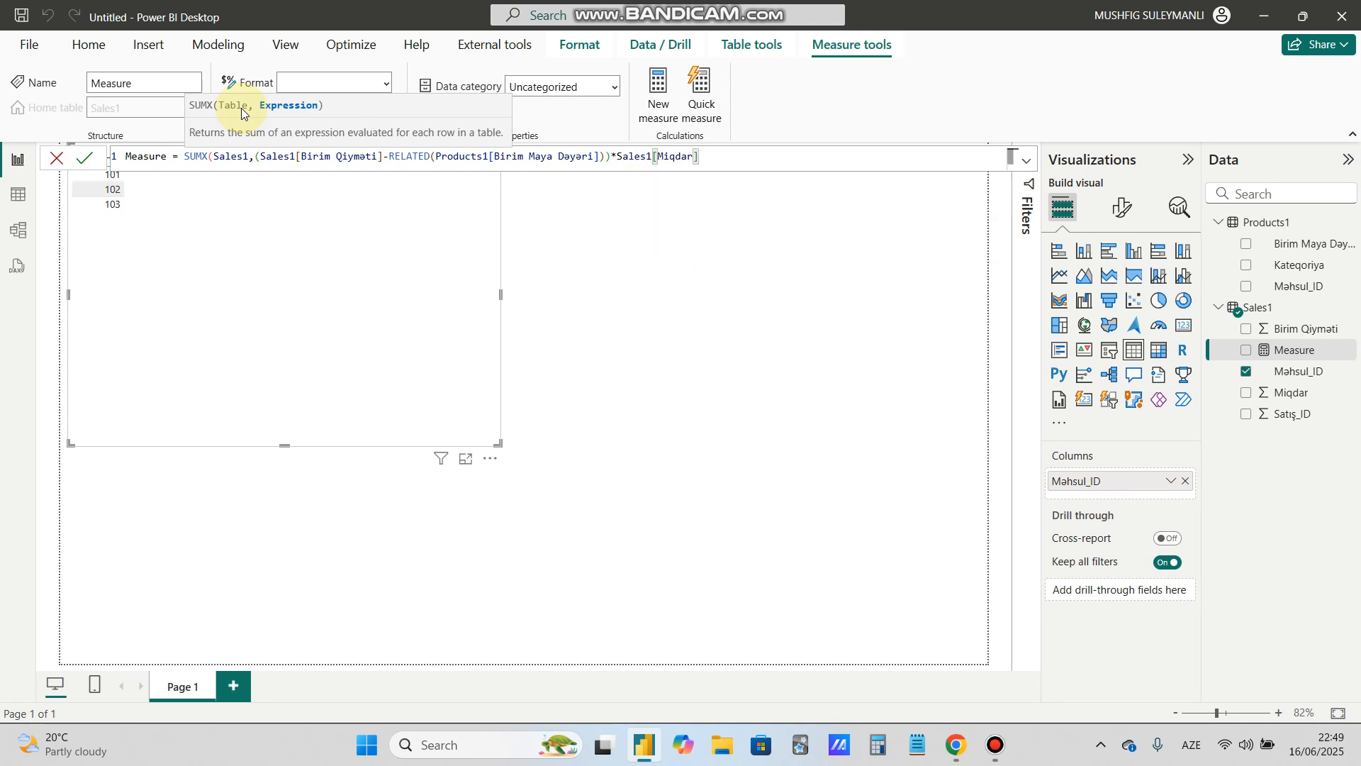
type(")")
key("Return")
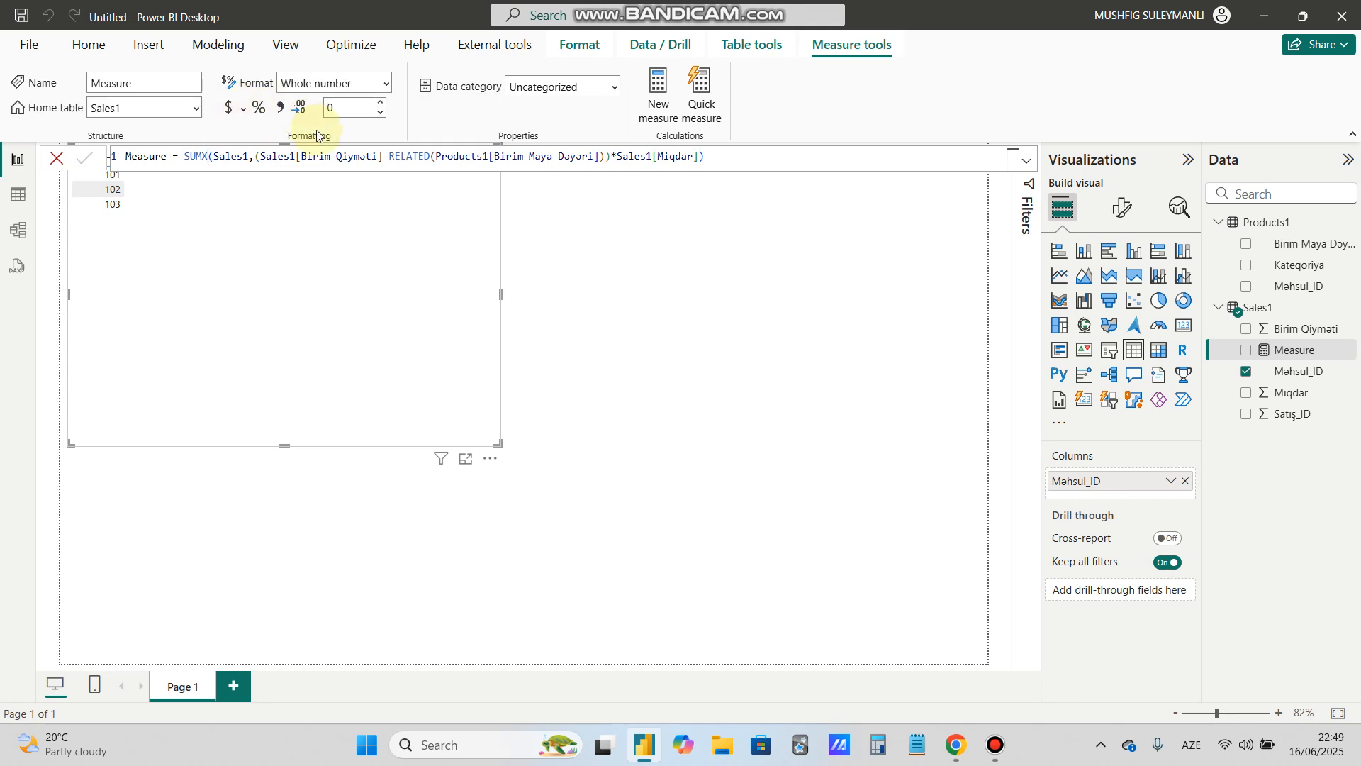
left_click(755, 280)
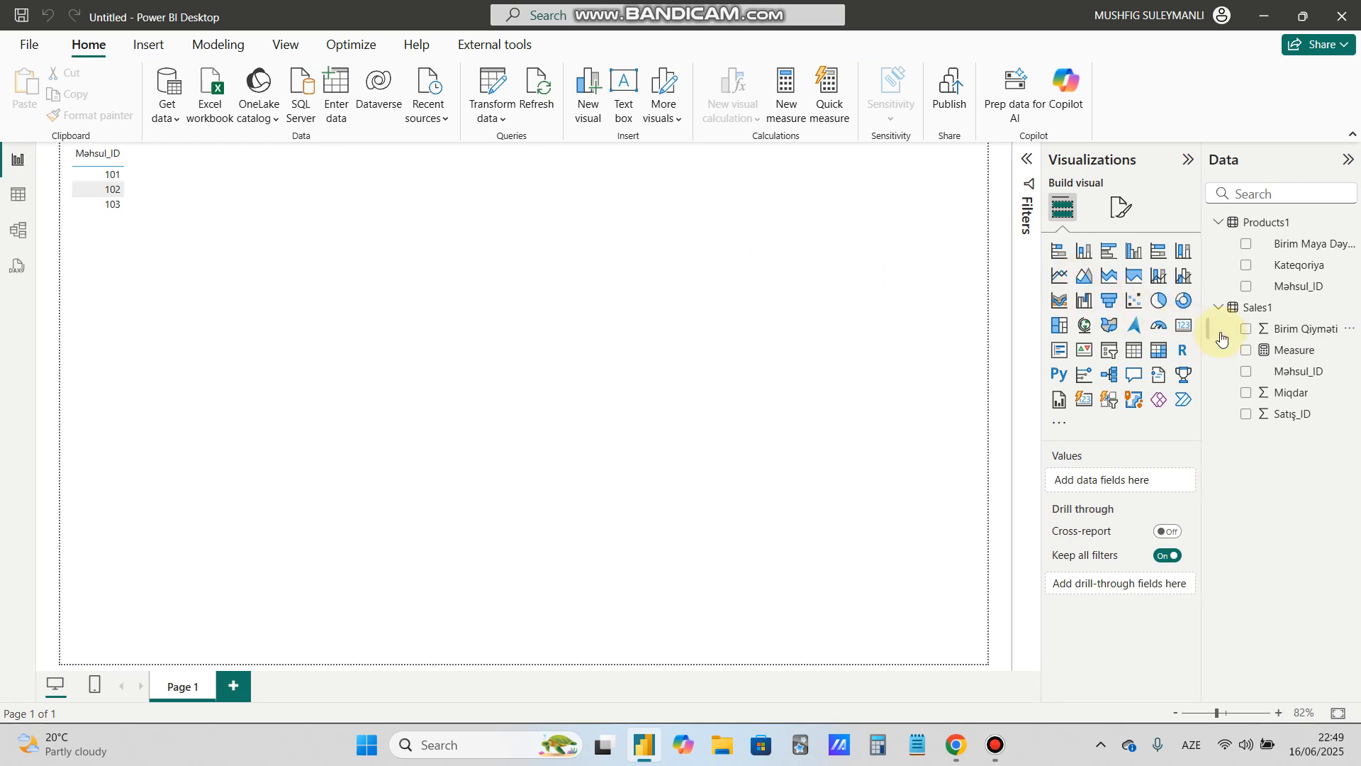
left_click(1245, 350)
left_click(1245, 350)
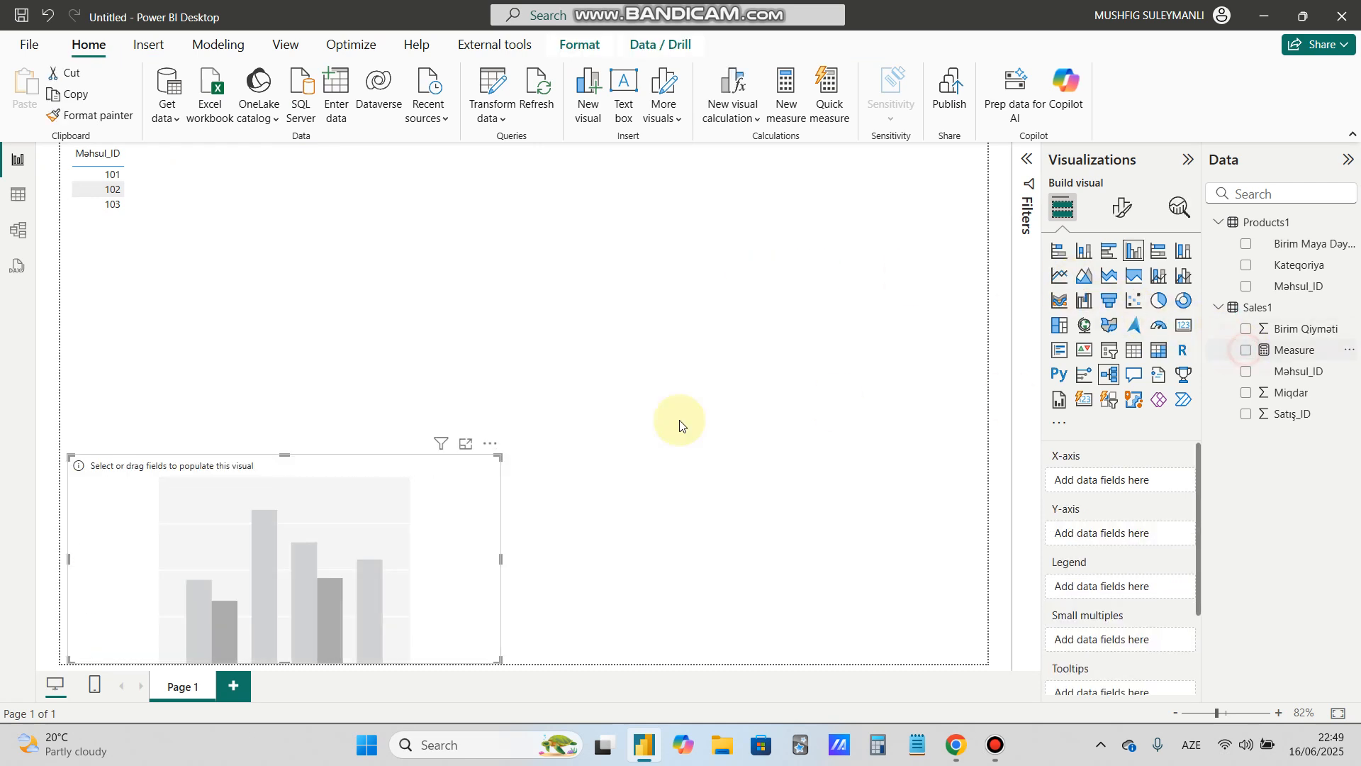
key("Delete")
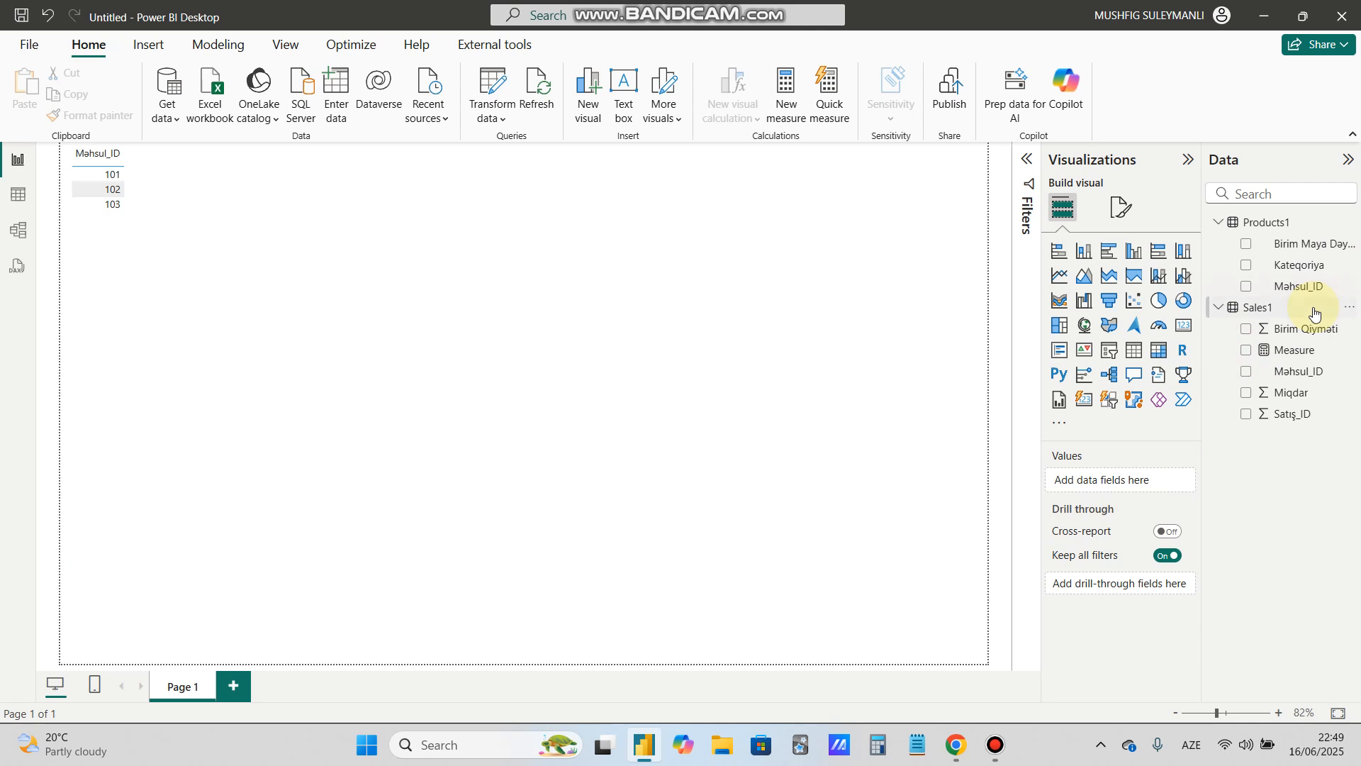
- Add Measure, Miqdar and Birim Qiyməti from Sales1, and Birim Maya Dəyəri from Products1, to the table visual
left_click_drag(1279, 350, 205, 183)
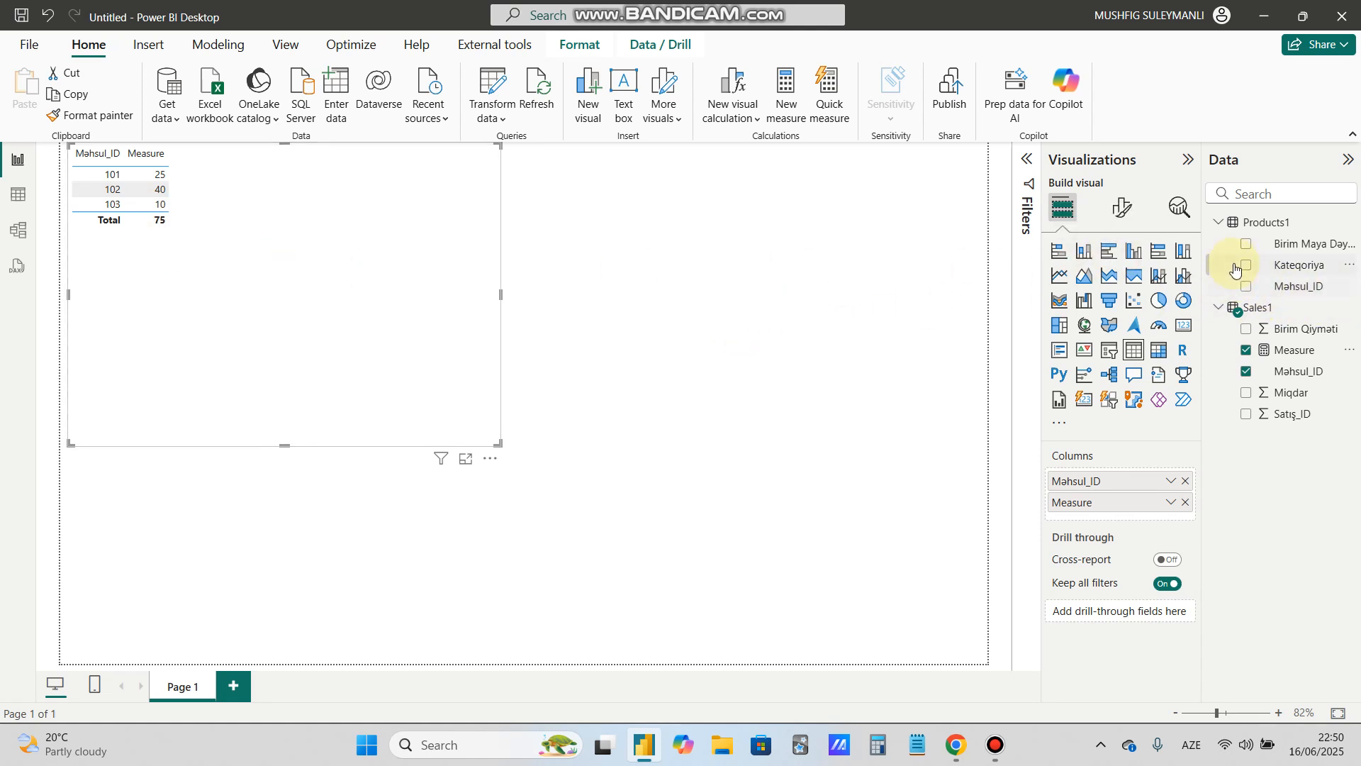
left_click(1246, 393)
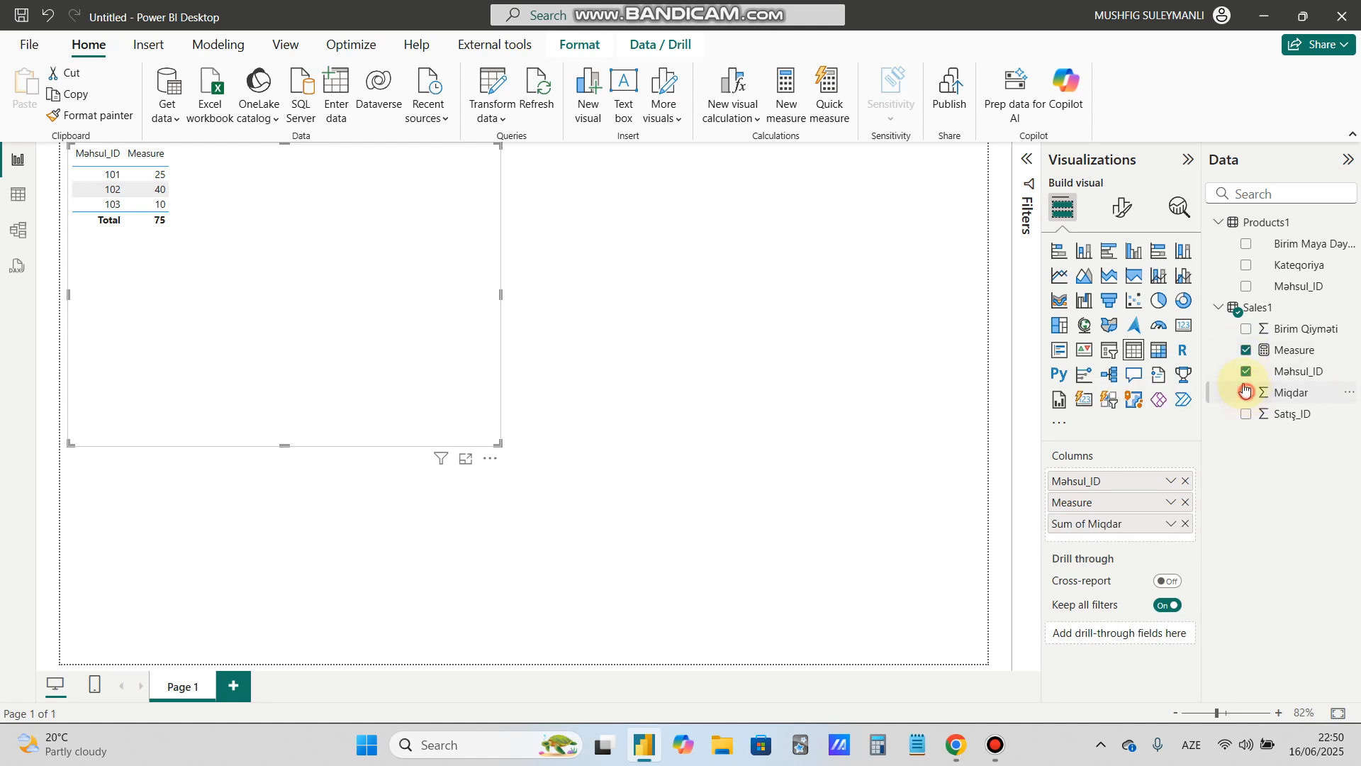
left_click(1244, 330)
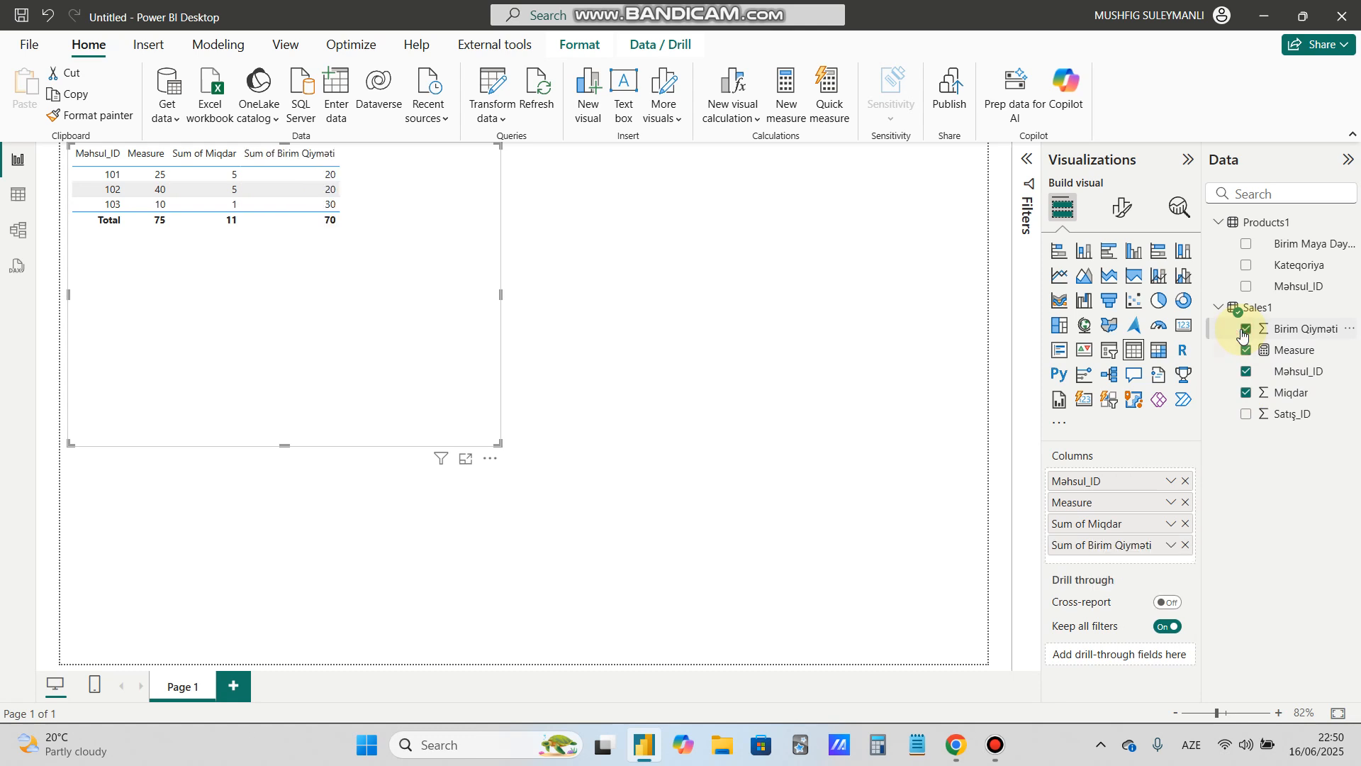
left_click(1246, 245)
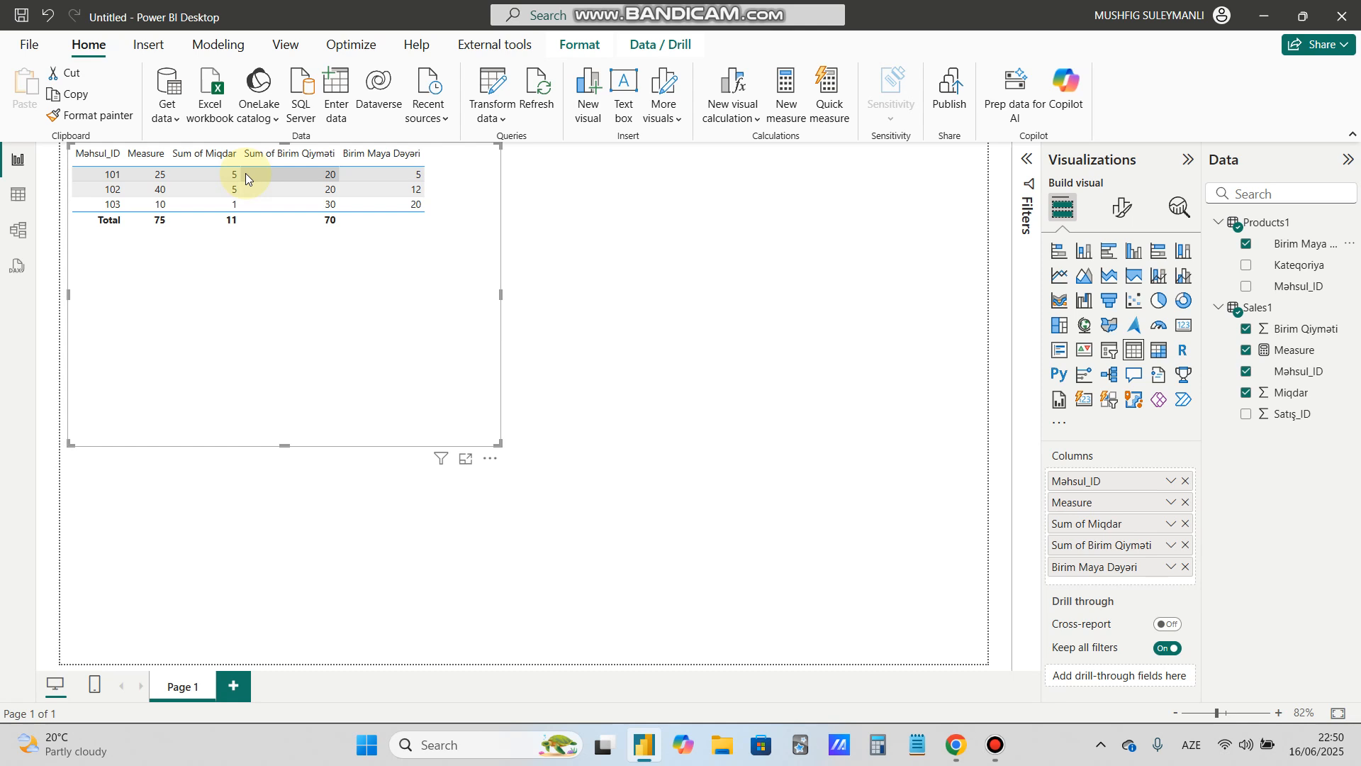
- Remove Birim Qiyməti and Birim Maya Dəyəri from the table visual
left_click(1248, 331)
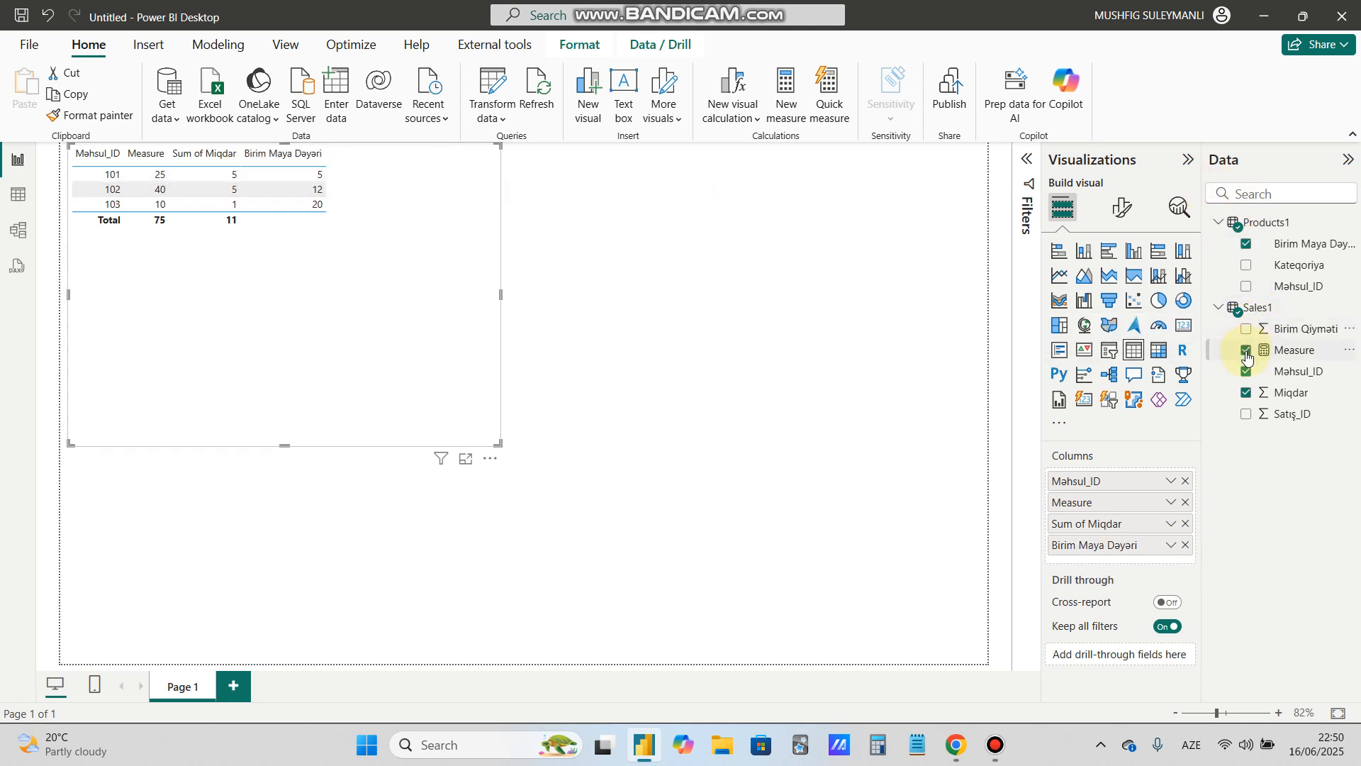
left_click(1246, 243)
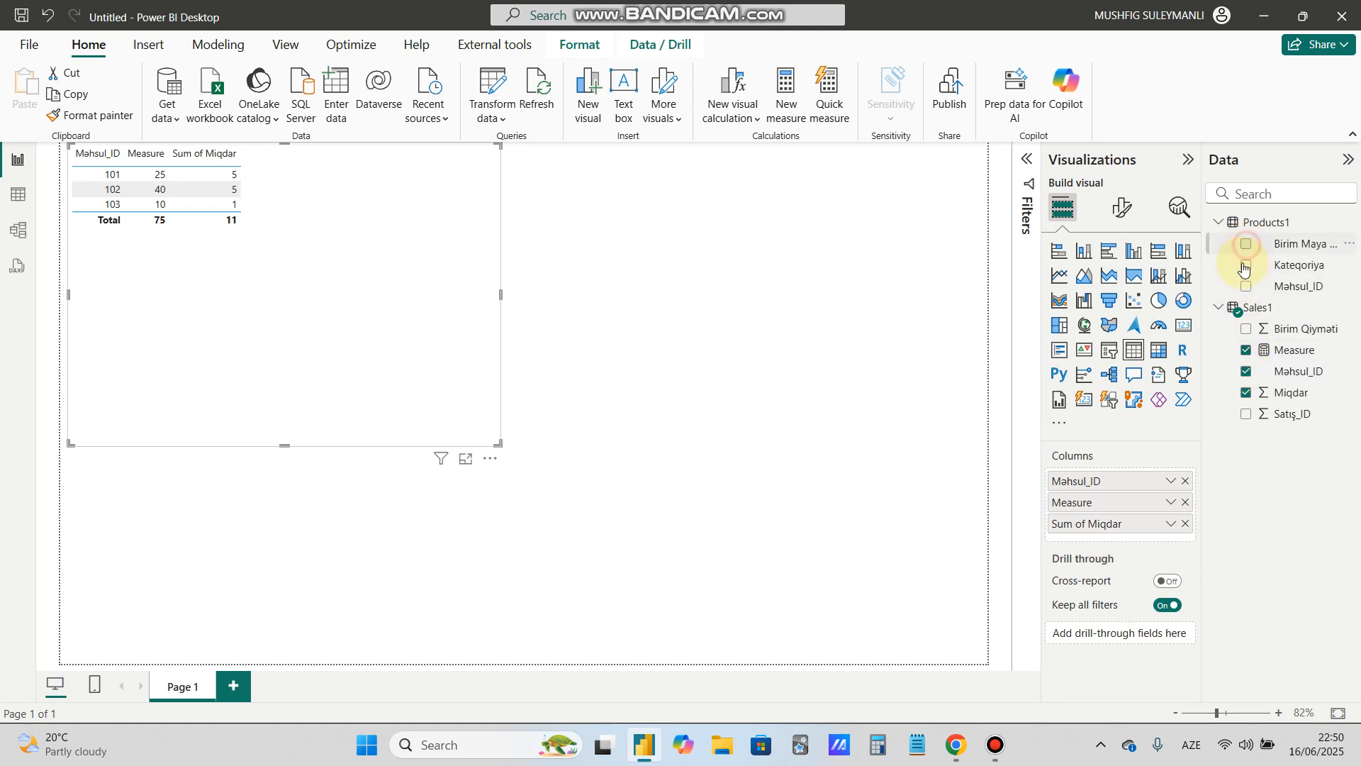
- Remove Miqdar from the table visual and review the source rows of the Sales1 and Products1 tables
left_click(1246, 393)
left_click(18, 193)
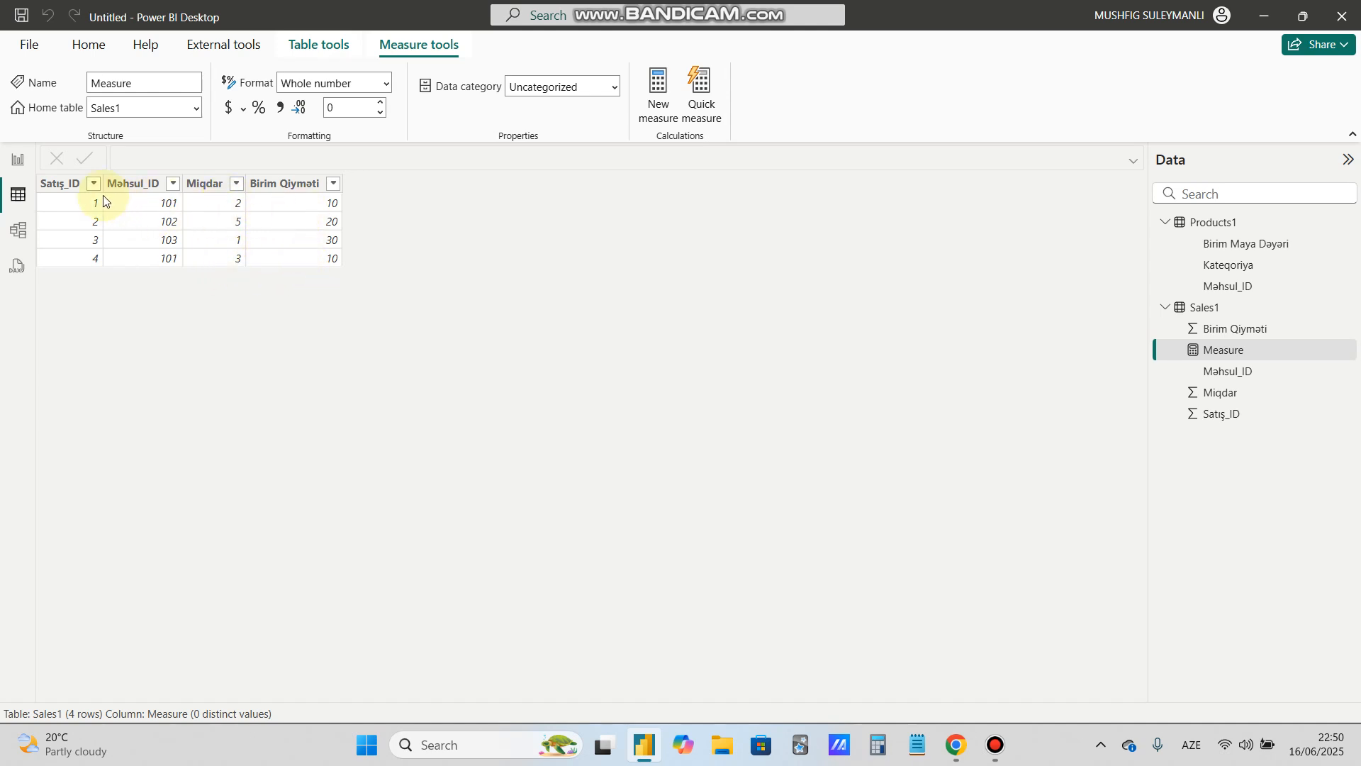
left_click(19, 158)
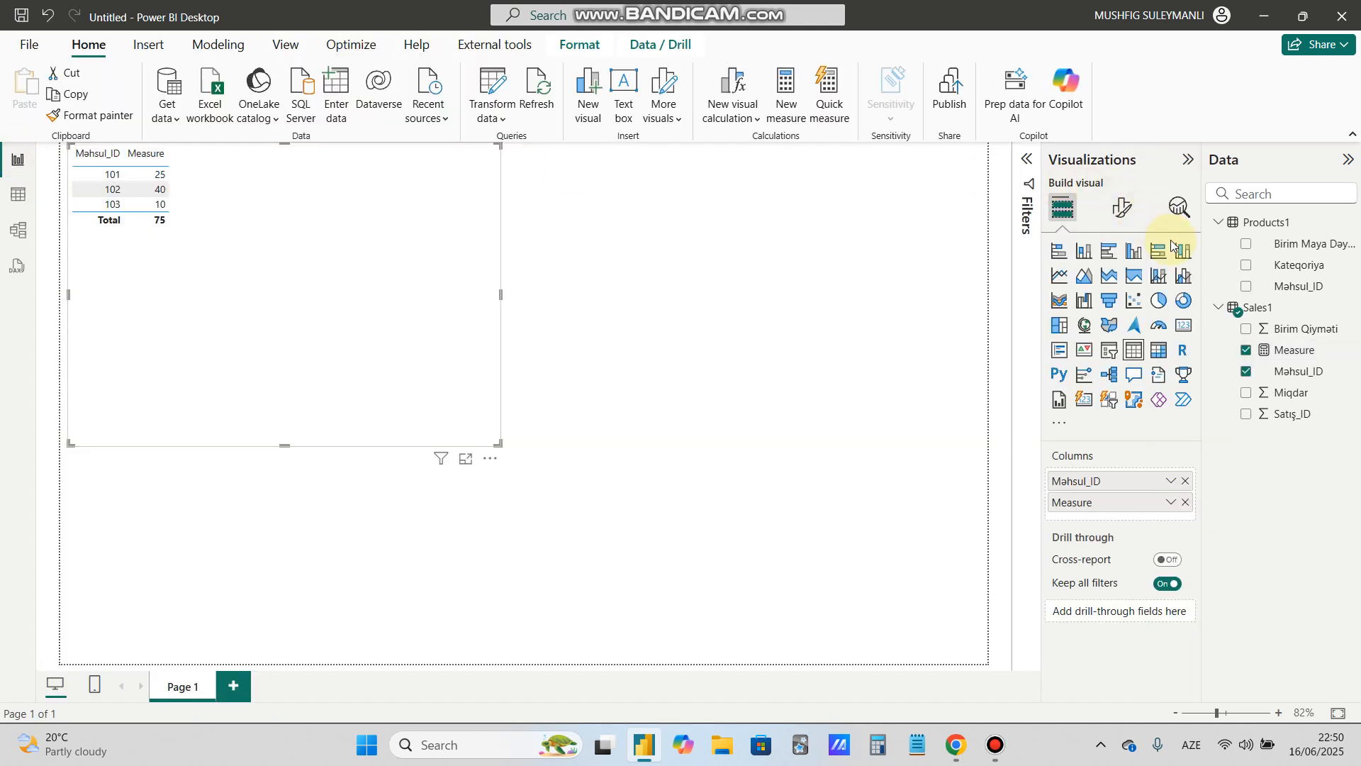
left_click(18, 194)
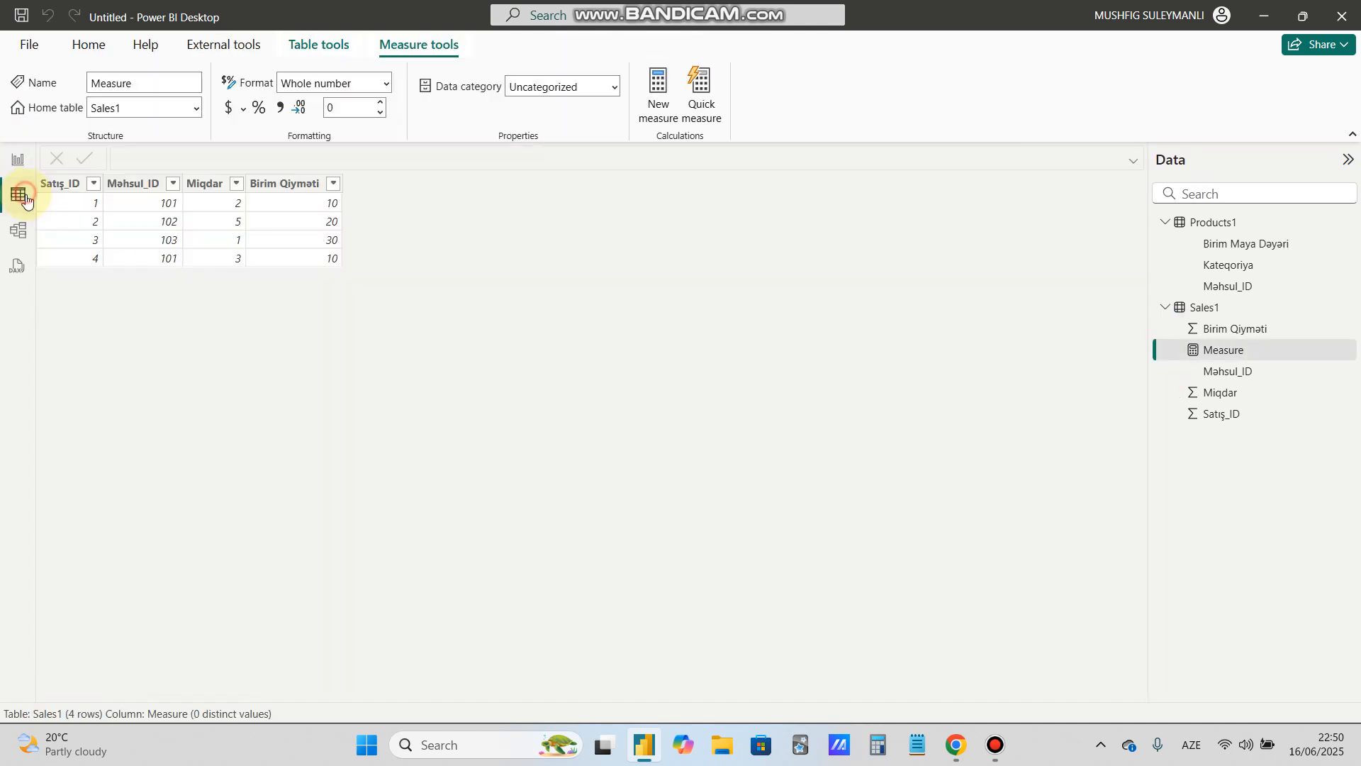
left_click(1204, 306)
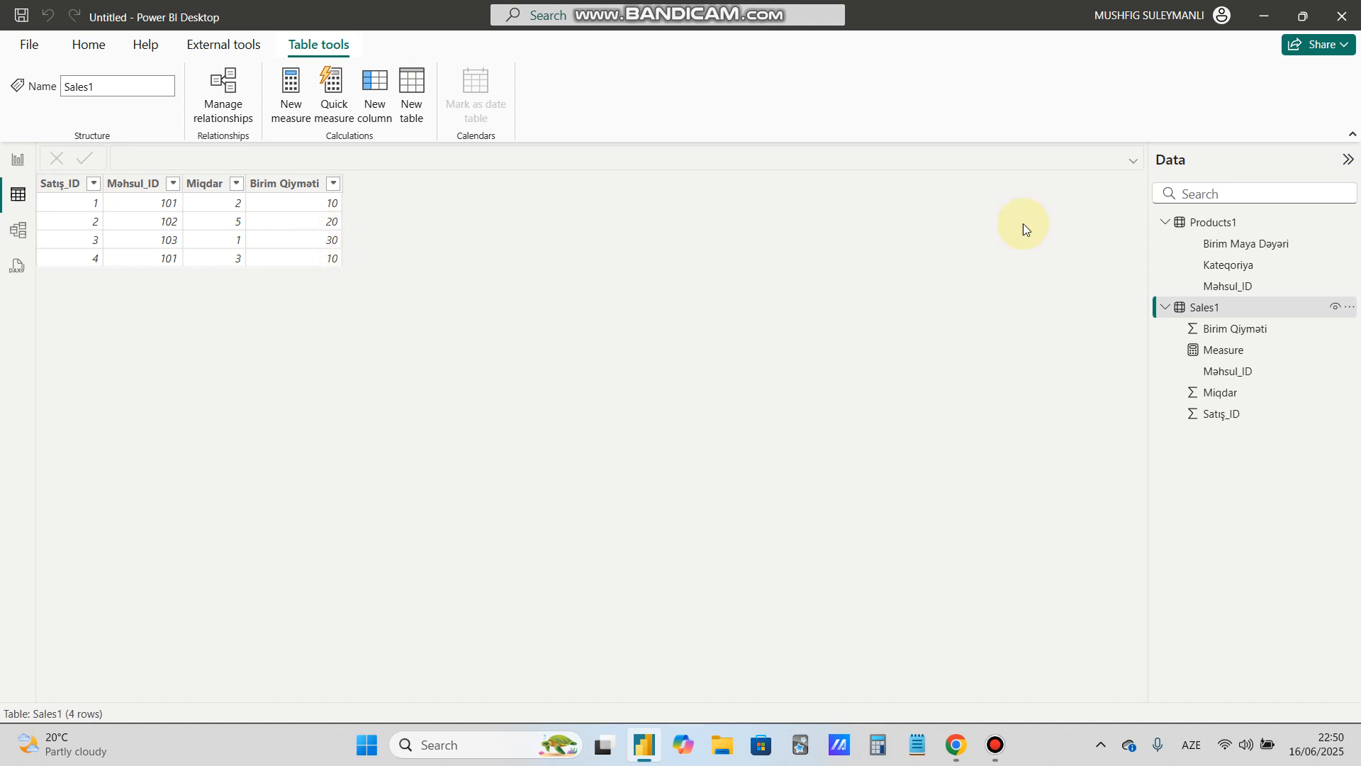
left_click(1212, 224)
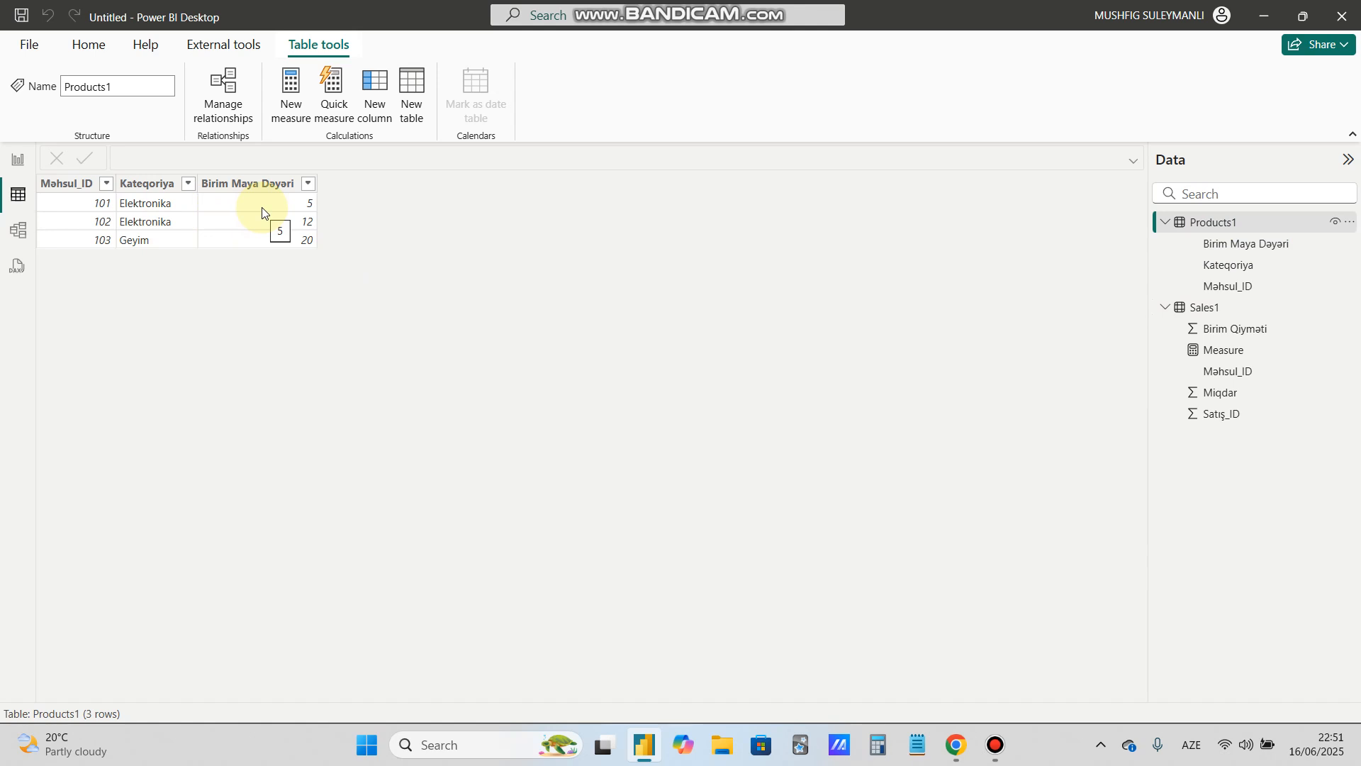
- Add Birim Qiyməti and Birim Maya Dəyəri to the report's table visual and sort it by Məhsul_ID in ascending order
left_click(17, 159)
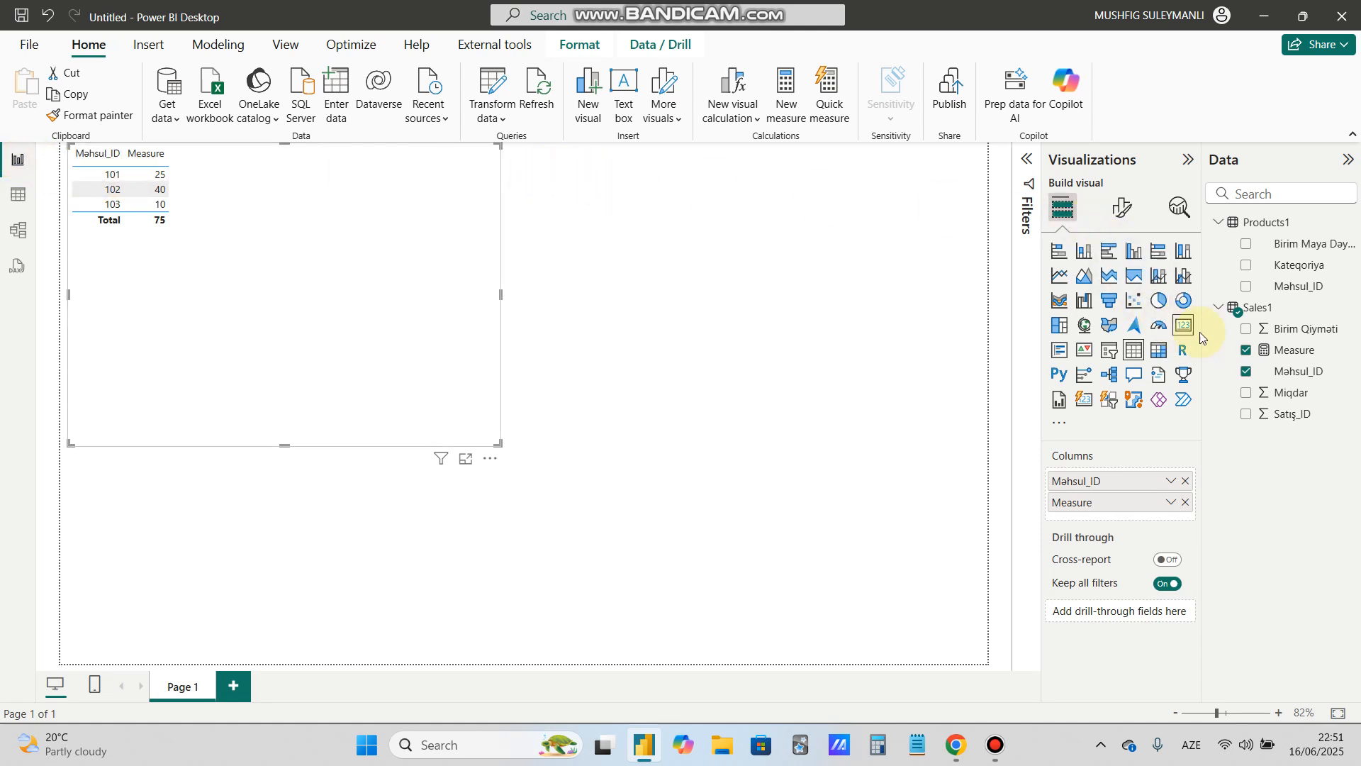
left_click(1249, 329)
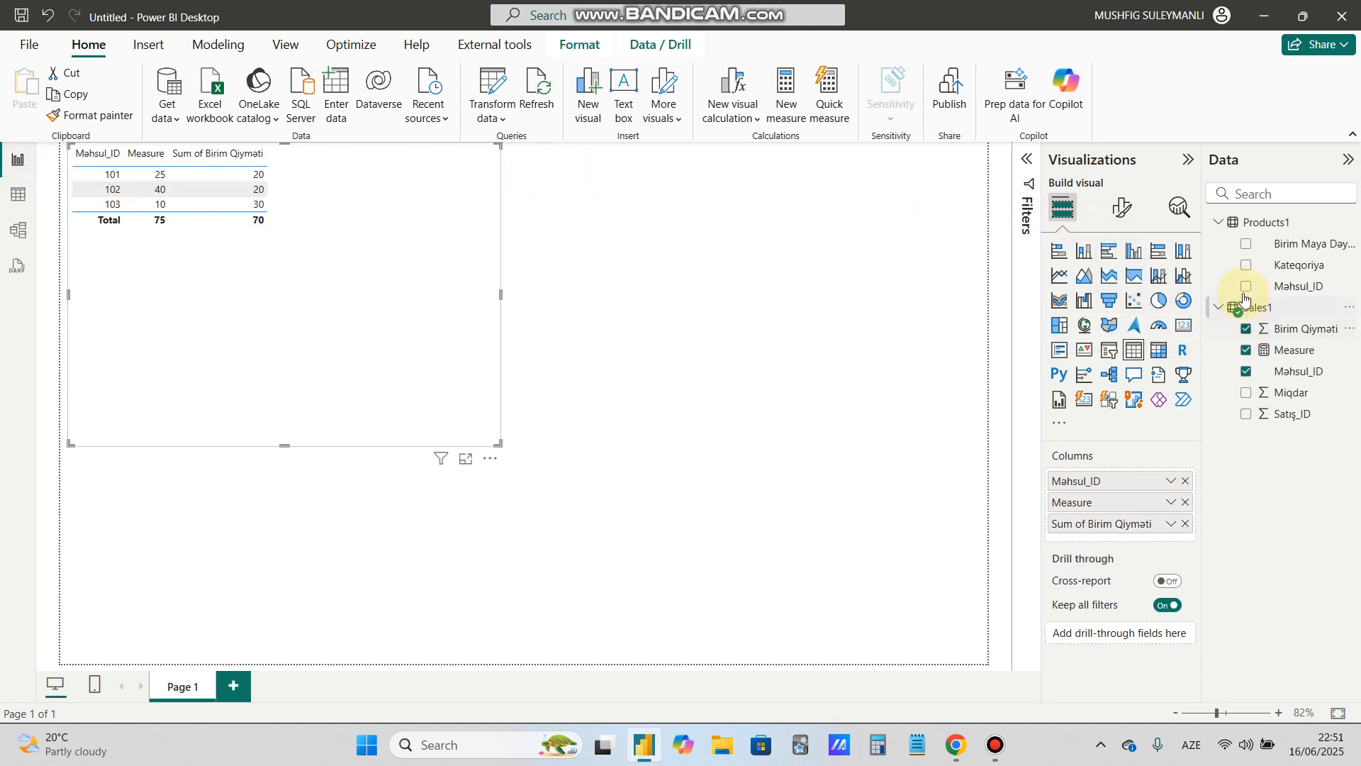
left_click(1247, 246)
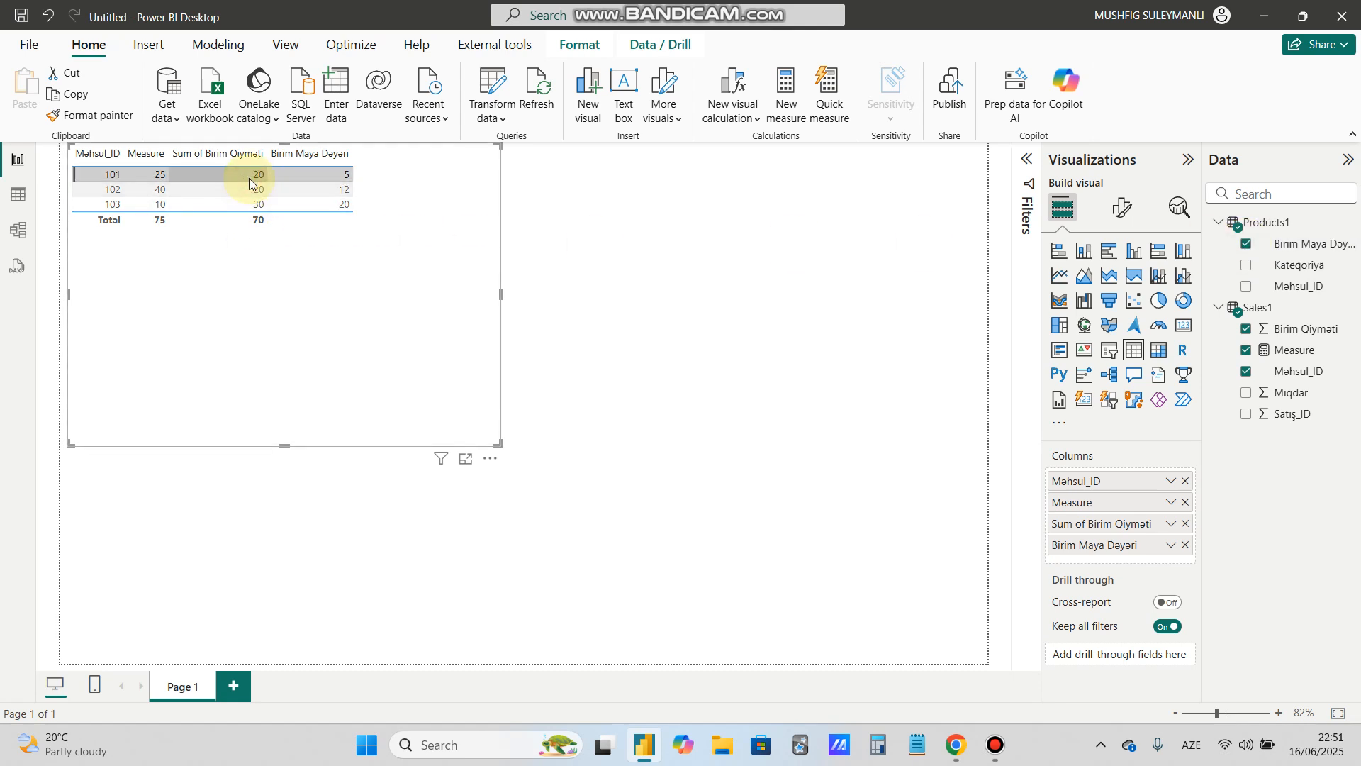
left_click(228, 153)
left_click(233, 160)
left_click(96, 153)
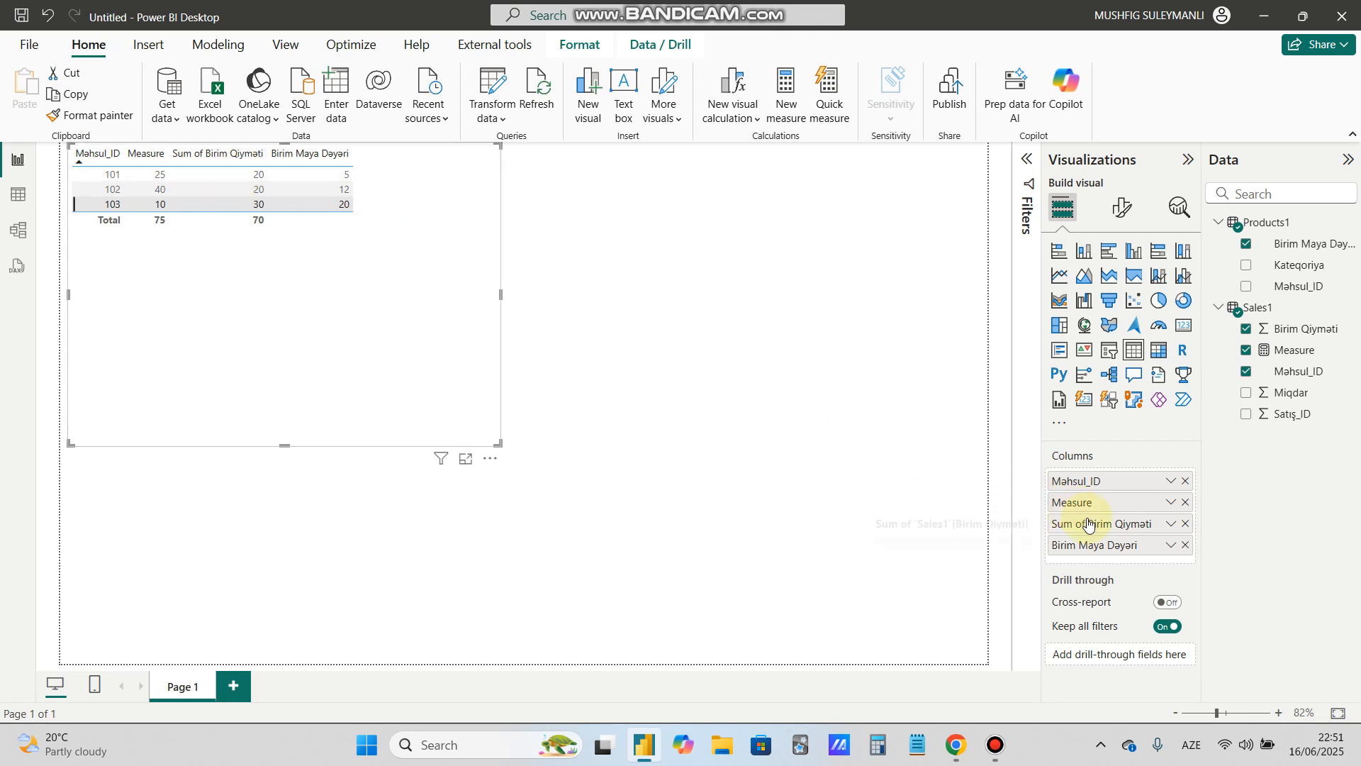
- Change the aggregation of Birim Qiyməti in the table visual to Maximum and add Miqdar from Sales1
left_click(1165, 525)
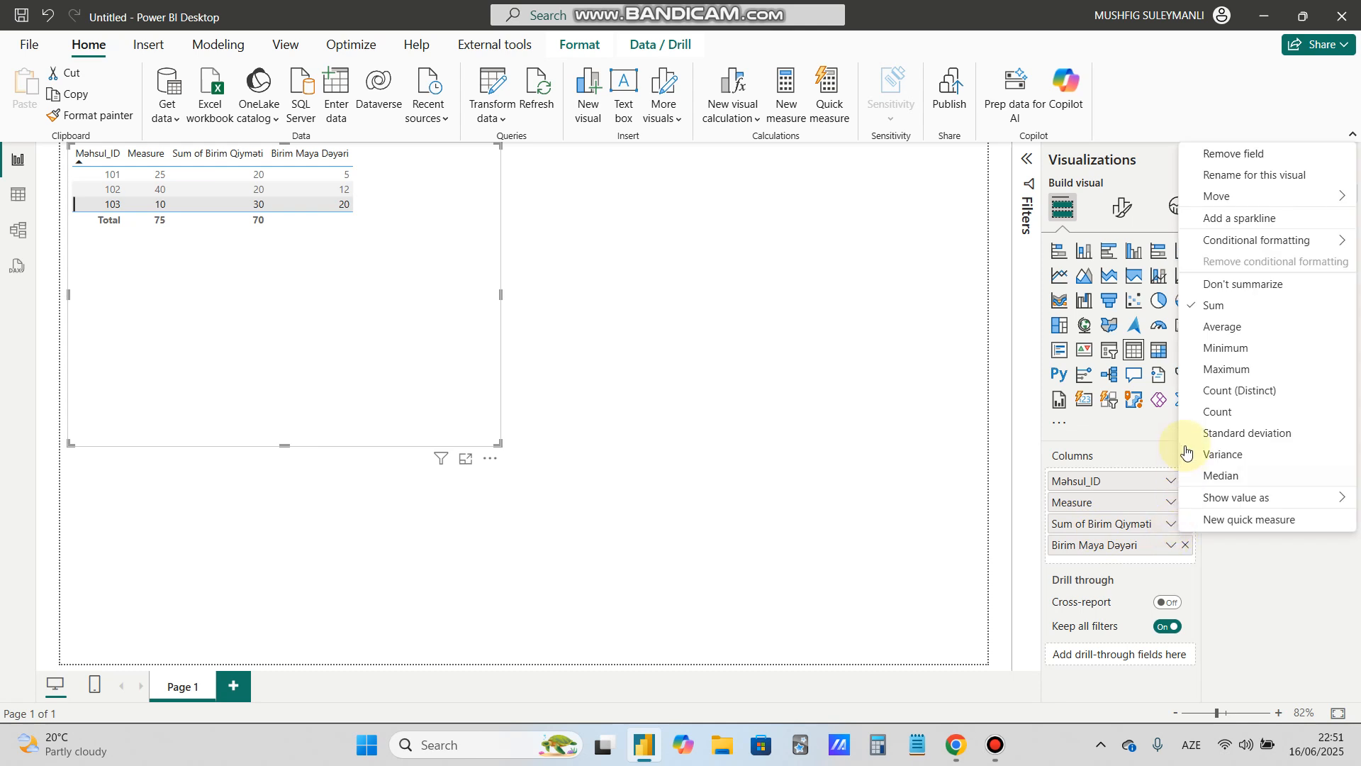
left_click(1218, 370)
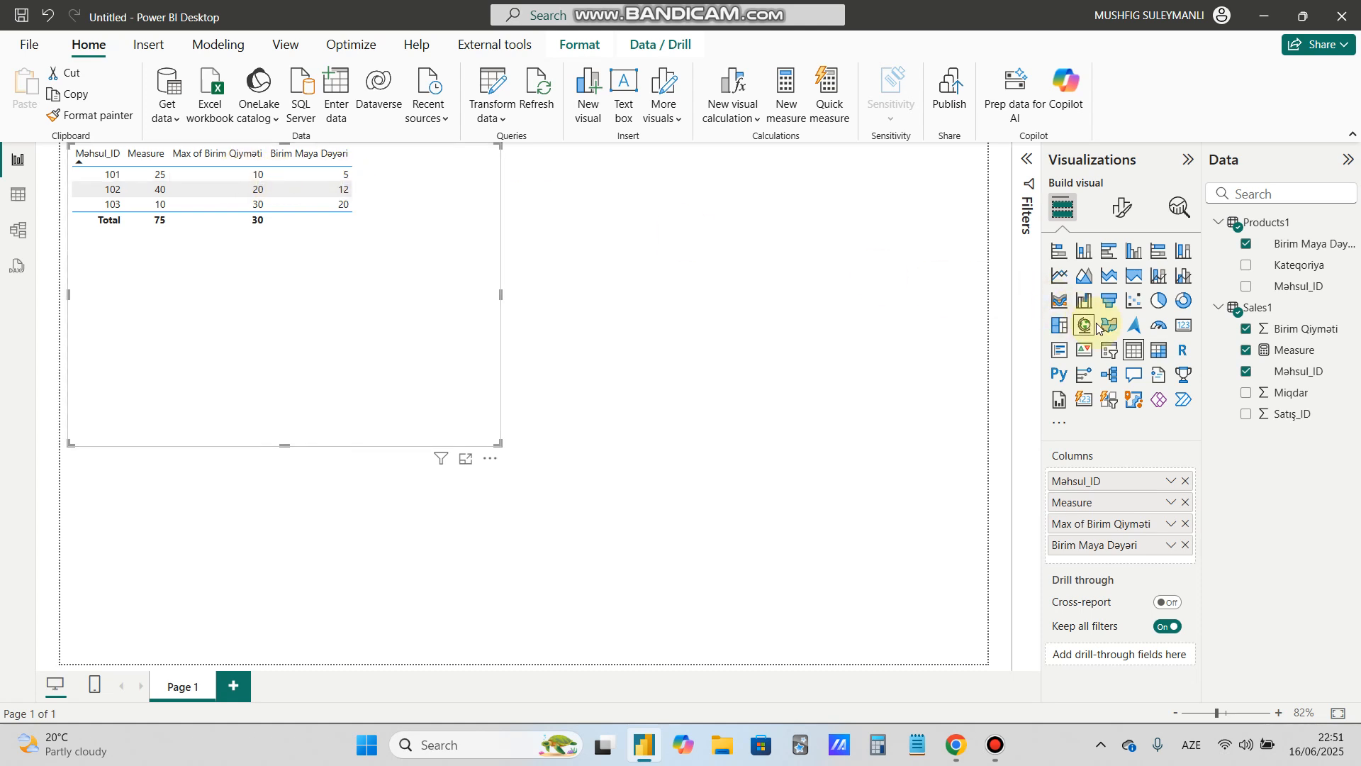
left_click(1246, 394)
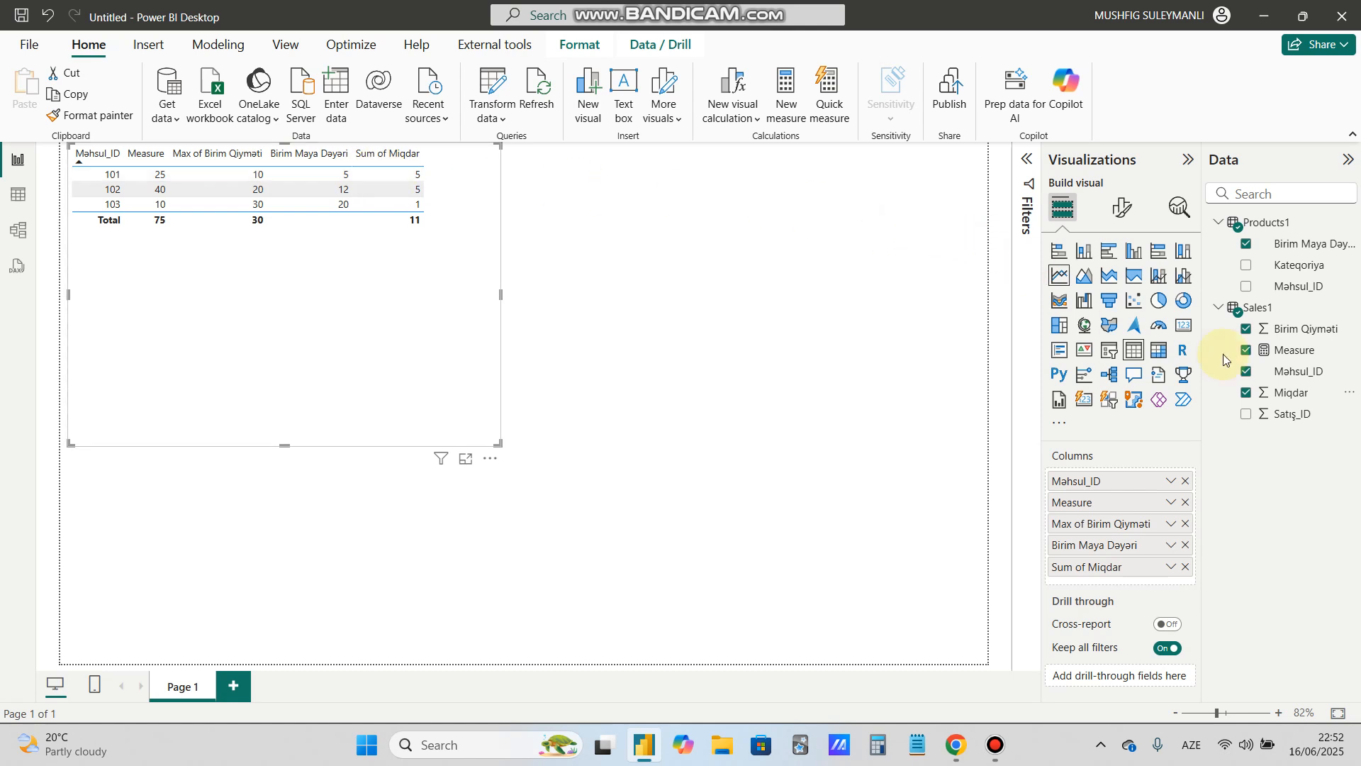
- Review the SUMX formula of the measure in Sales1 and close Power BI Desktop without saving the report
left_click(1293, 357)
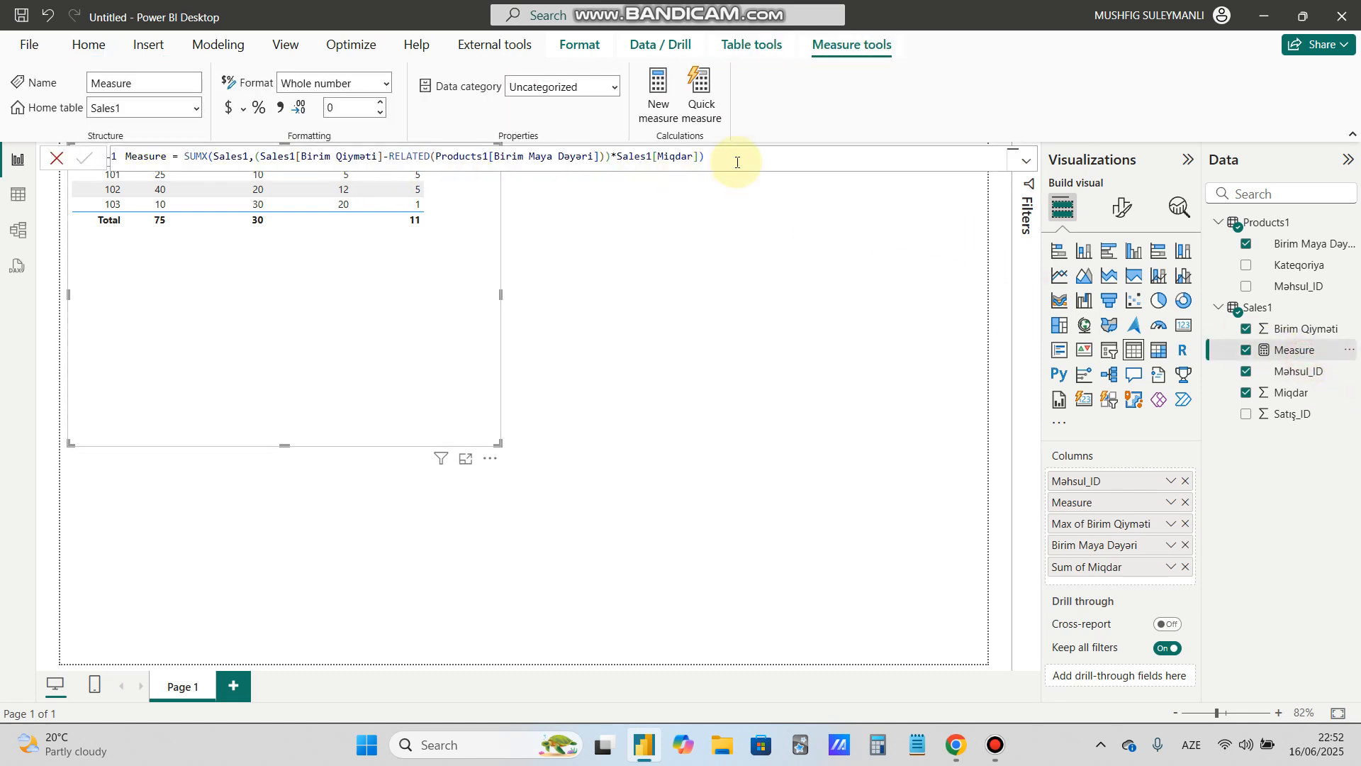
left_click_drag(738, 161, 183, 164)
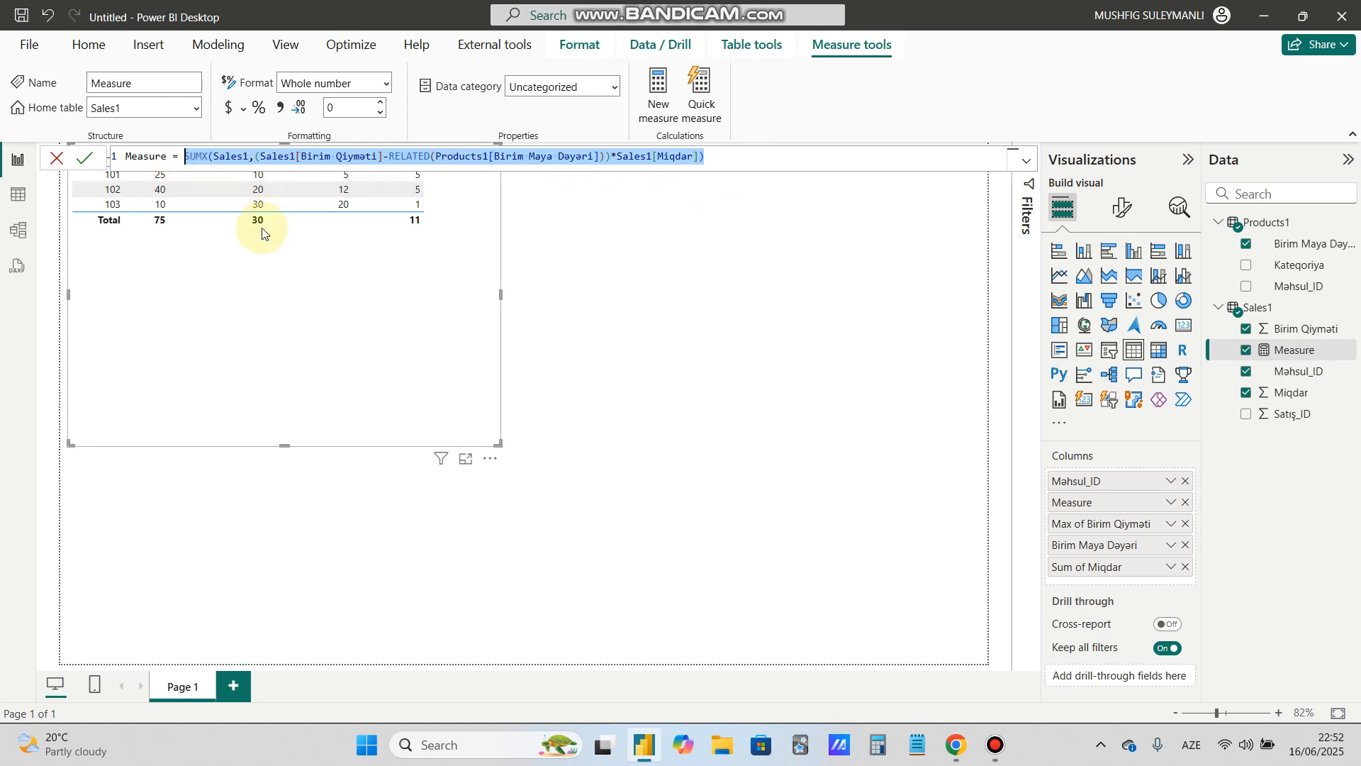
left_click(1342, 16)
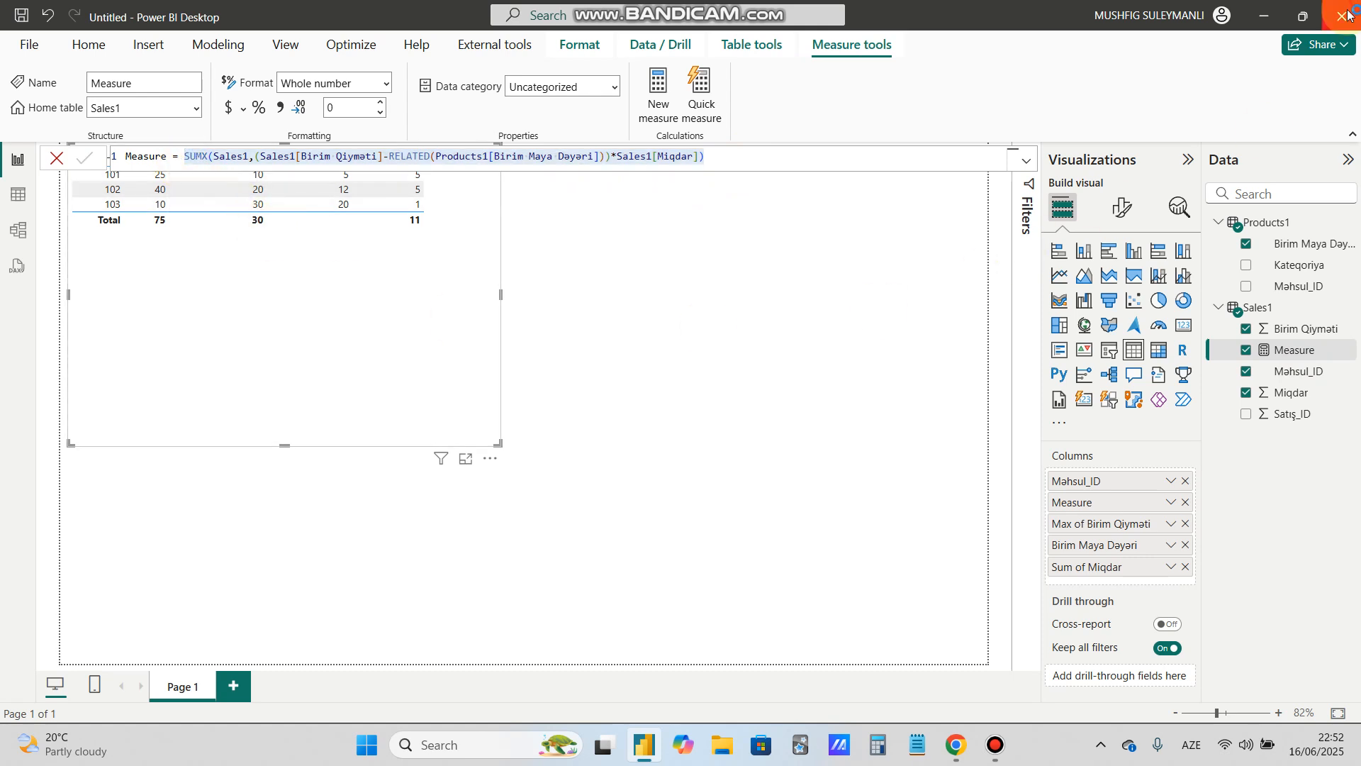
left_click(740, 403)
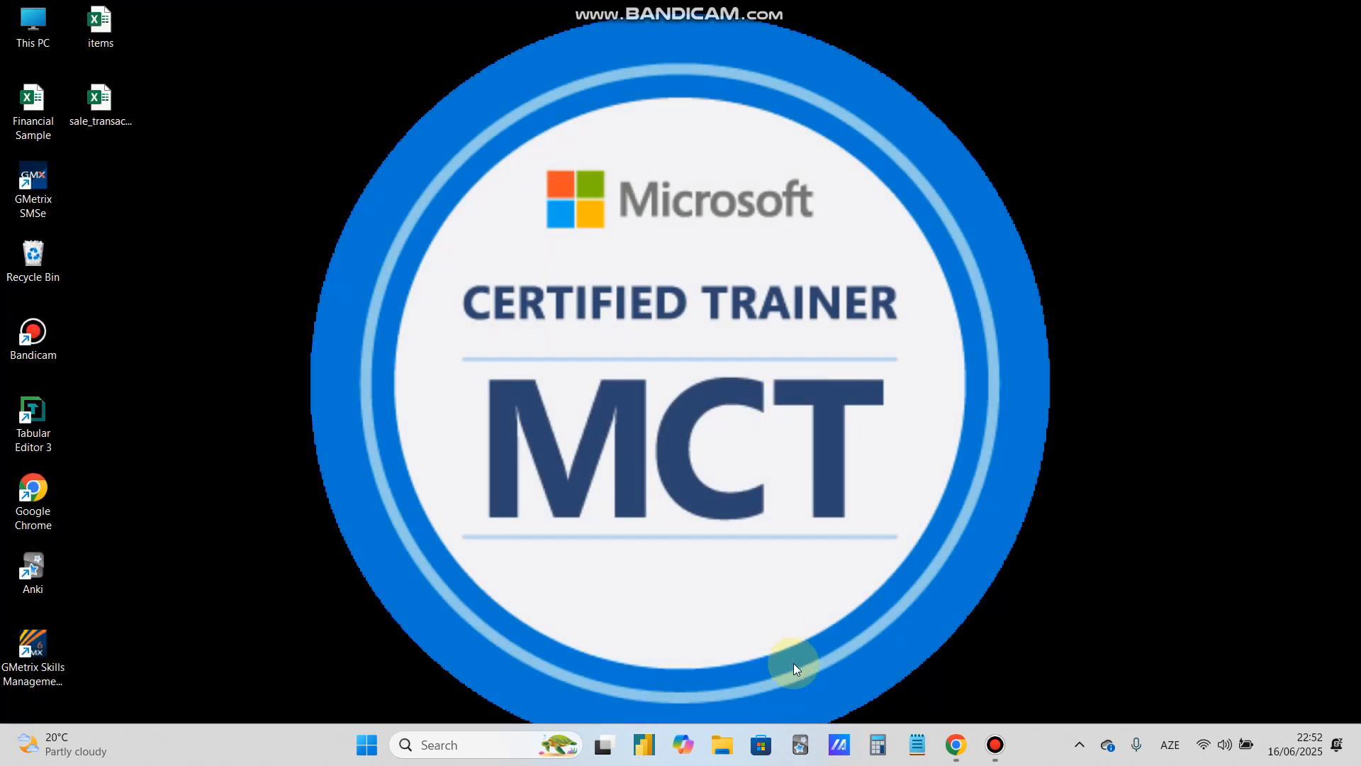
- Open the Sales workbook from the Downloads folder in Excel and enable editing
left_click(722, 744)
left_click(74, 304)
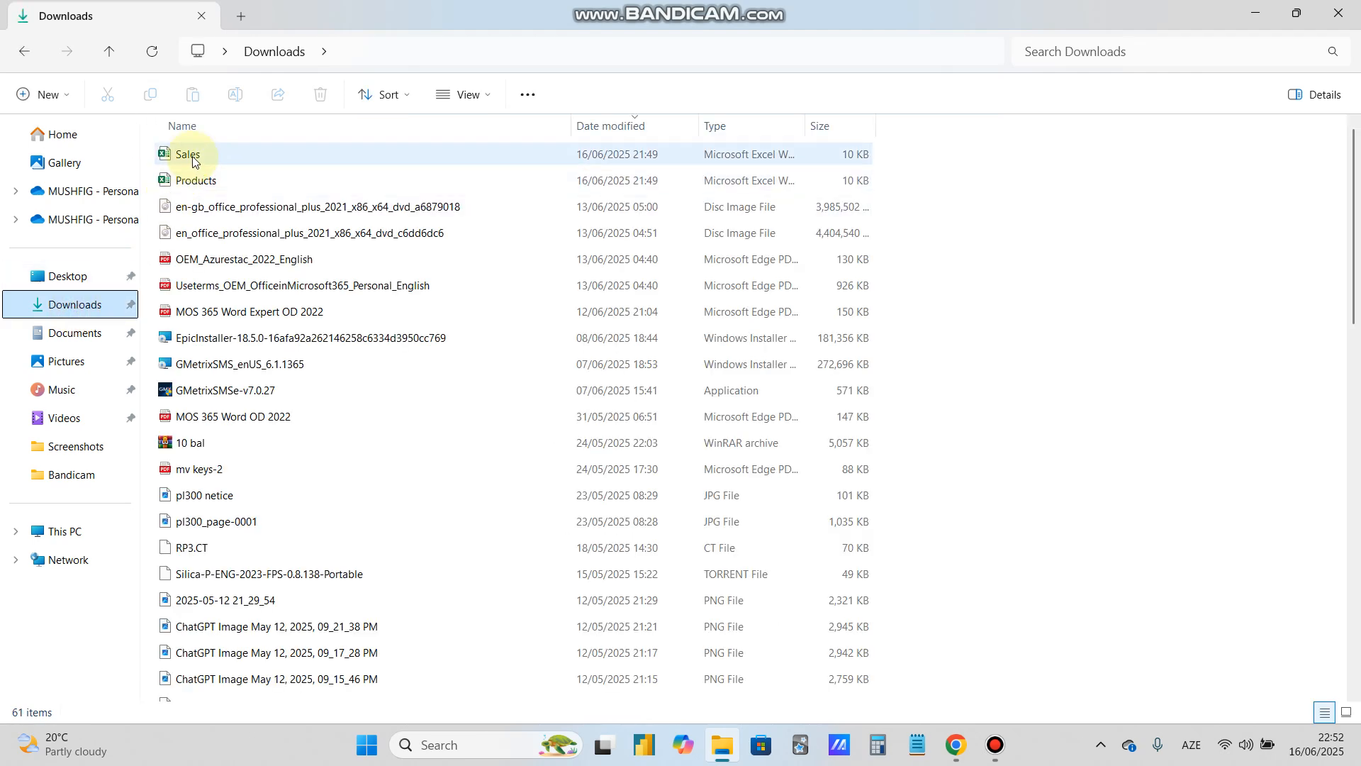
double_click(192, 162)
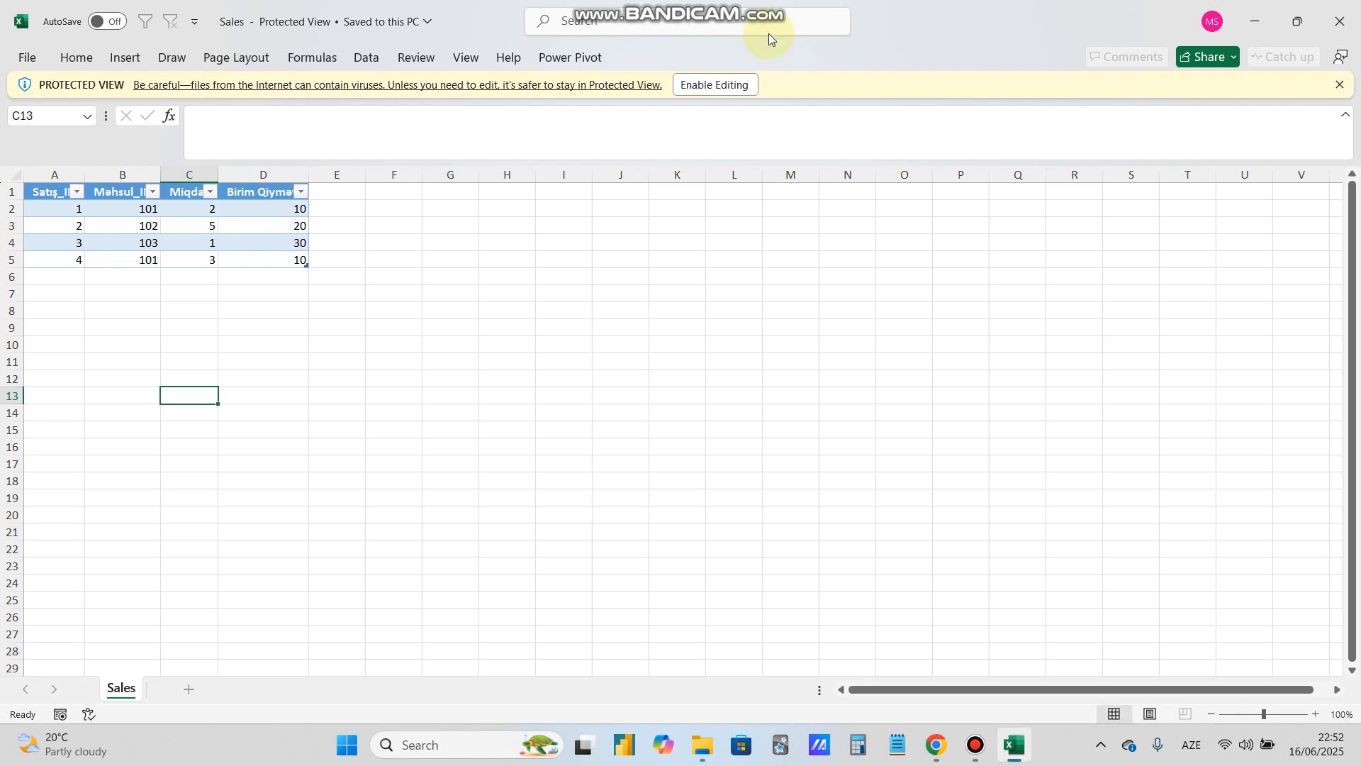
left_click(737, 85)
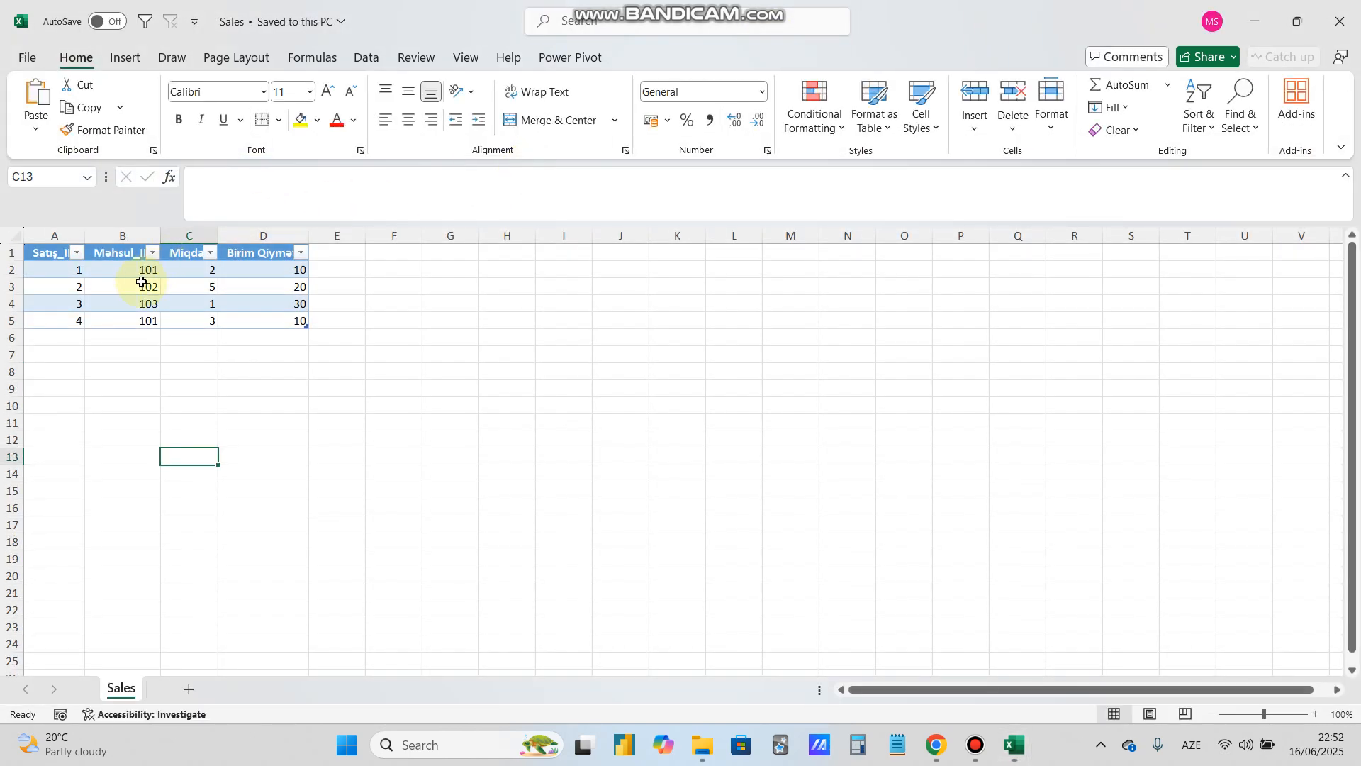
- Create a PivotTable from the Sales table on a new worksheet and add its data to the Data Model
left_click(142, 284)
left_click(124, 57)
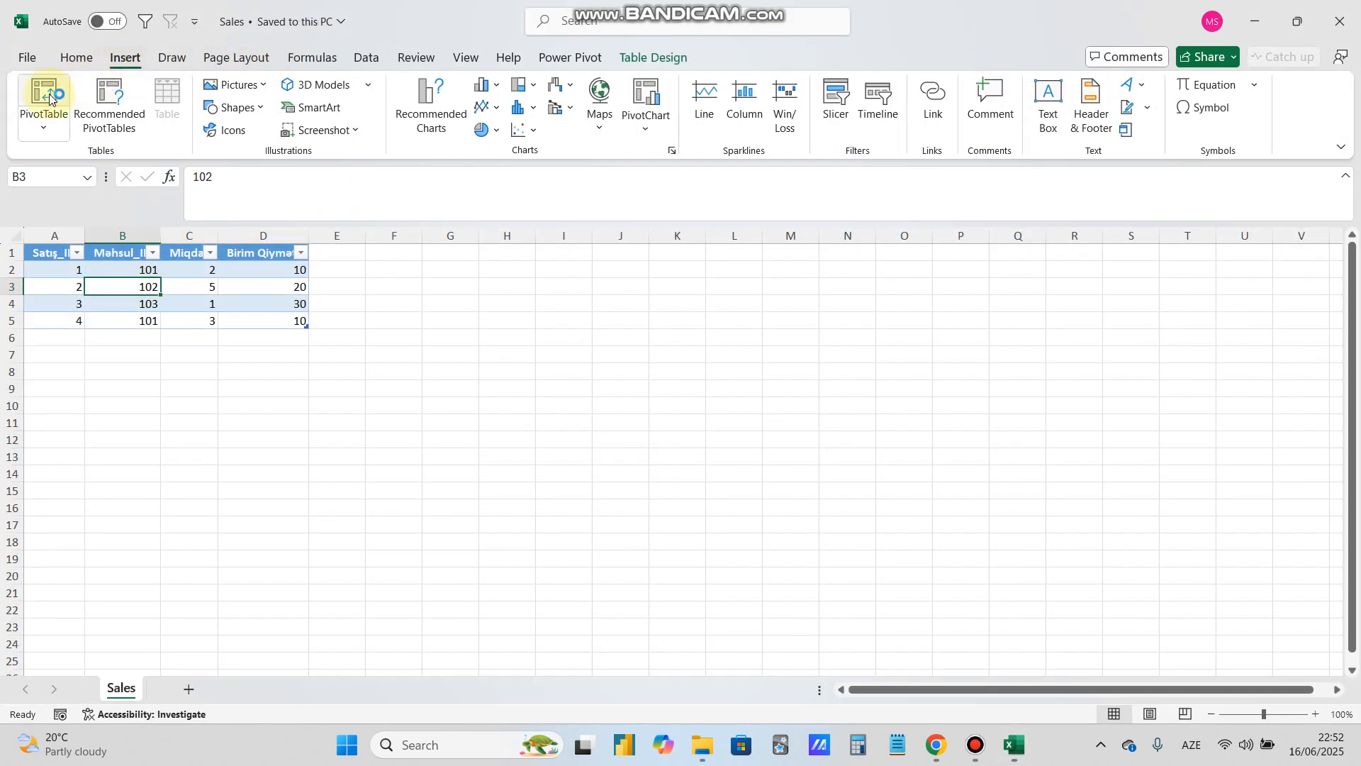
left_click(44, 96)
left_click(642, 513)
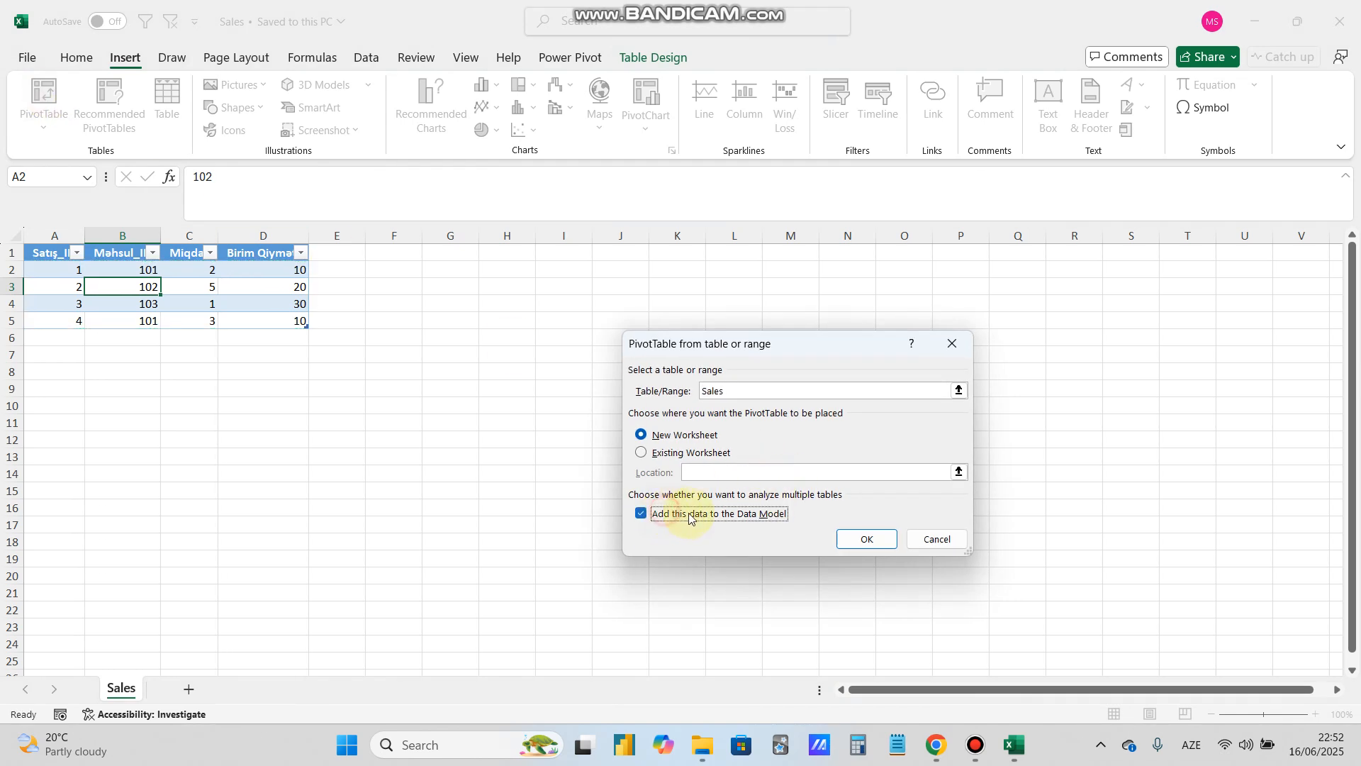
left_click(865, 539)
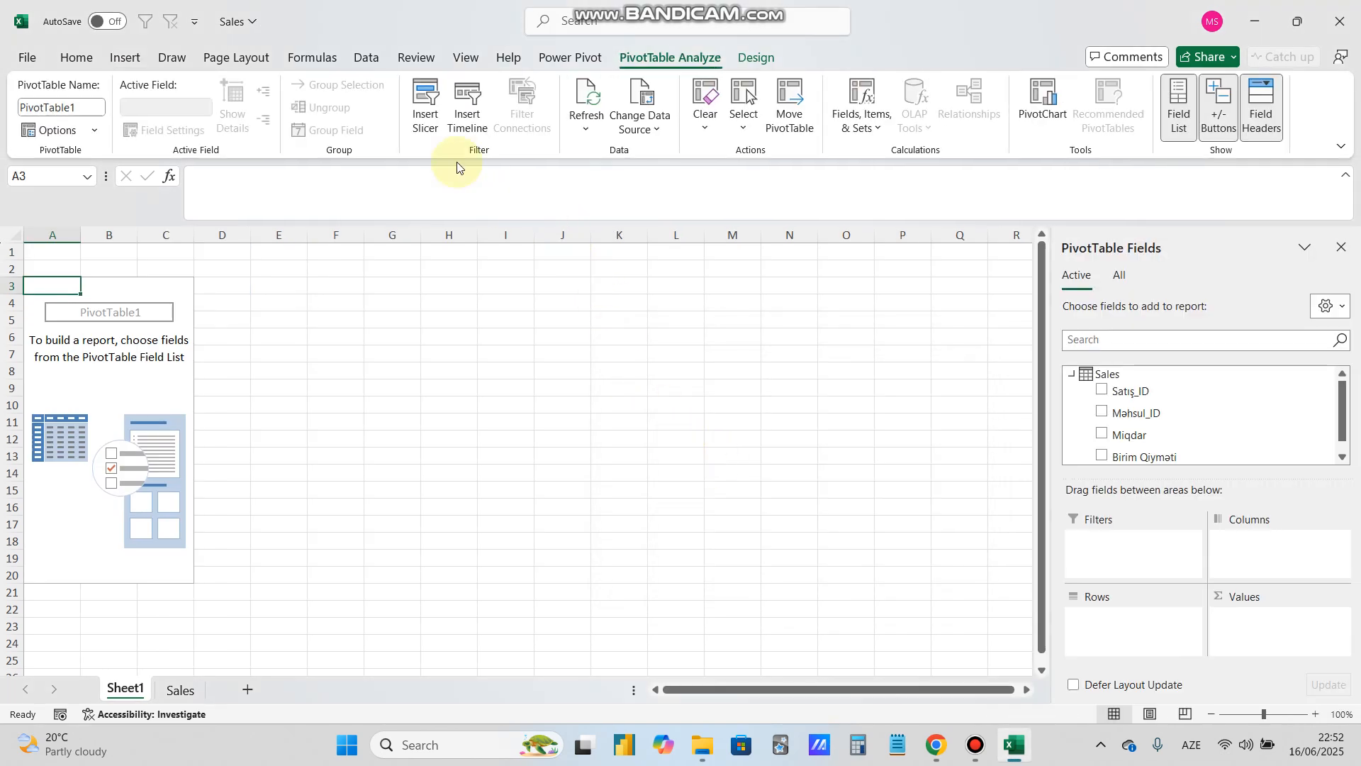
- Open the workbook's data model in Power Pivot and start an external data import from an Excel file
left_click(366, 57)
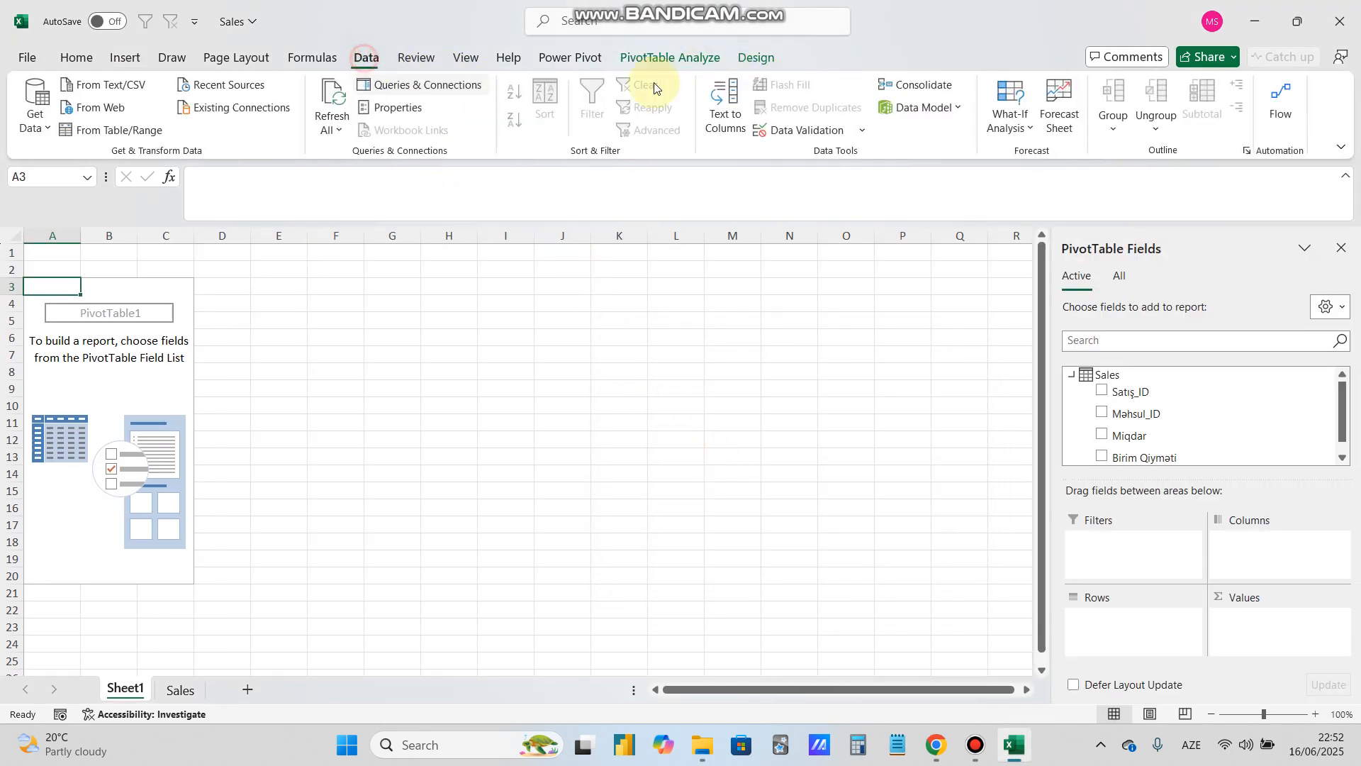
left_click(922, 107)
left_click(920, 133)
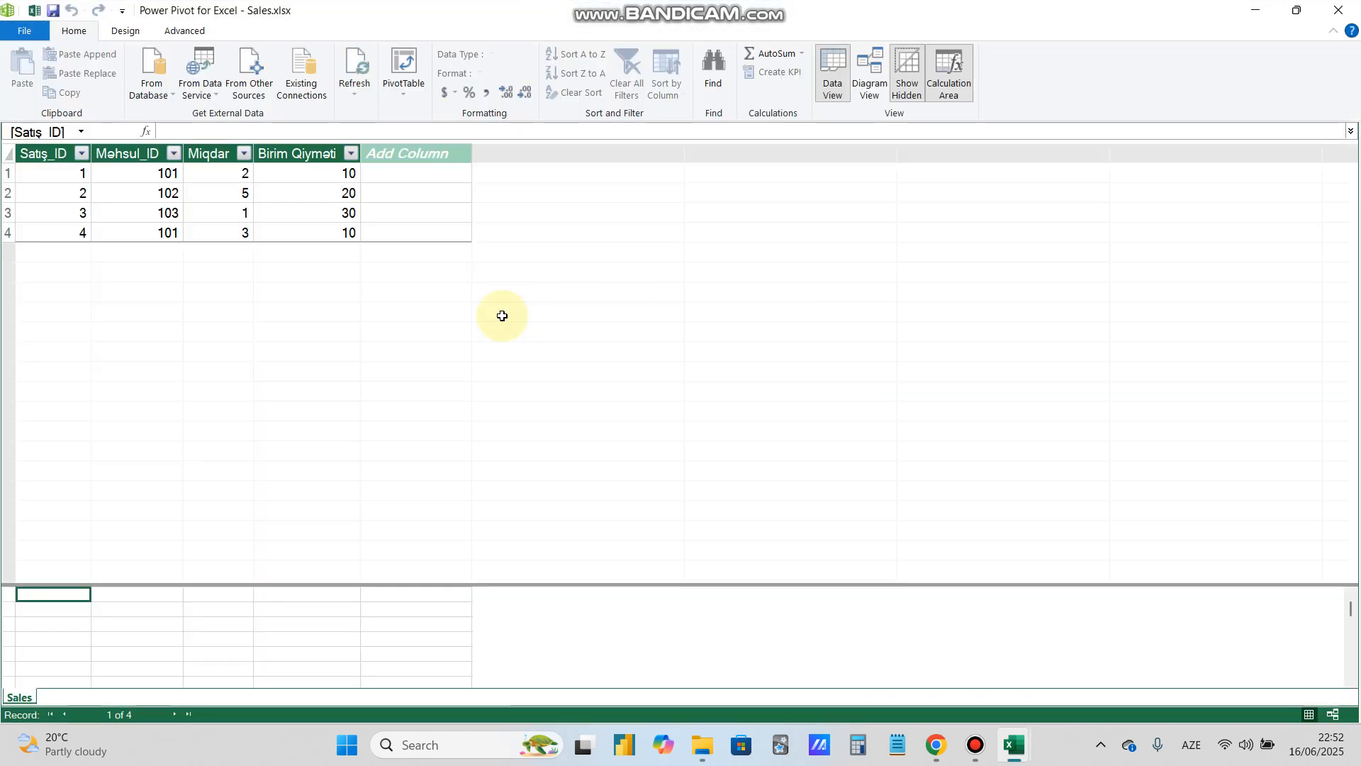
left_click(249, 75)
scroll(737, 489, "down", 5)
left_click(546, 515)
double_click(547, 515)
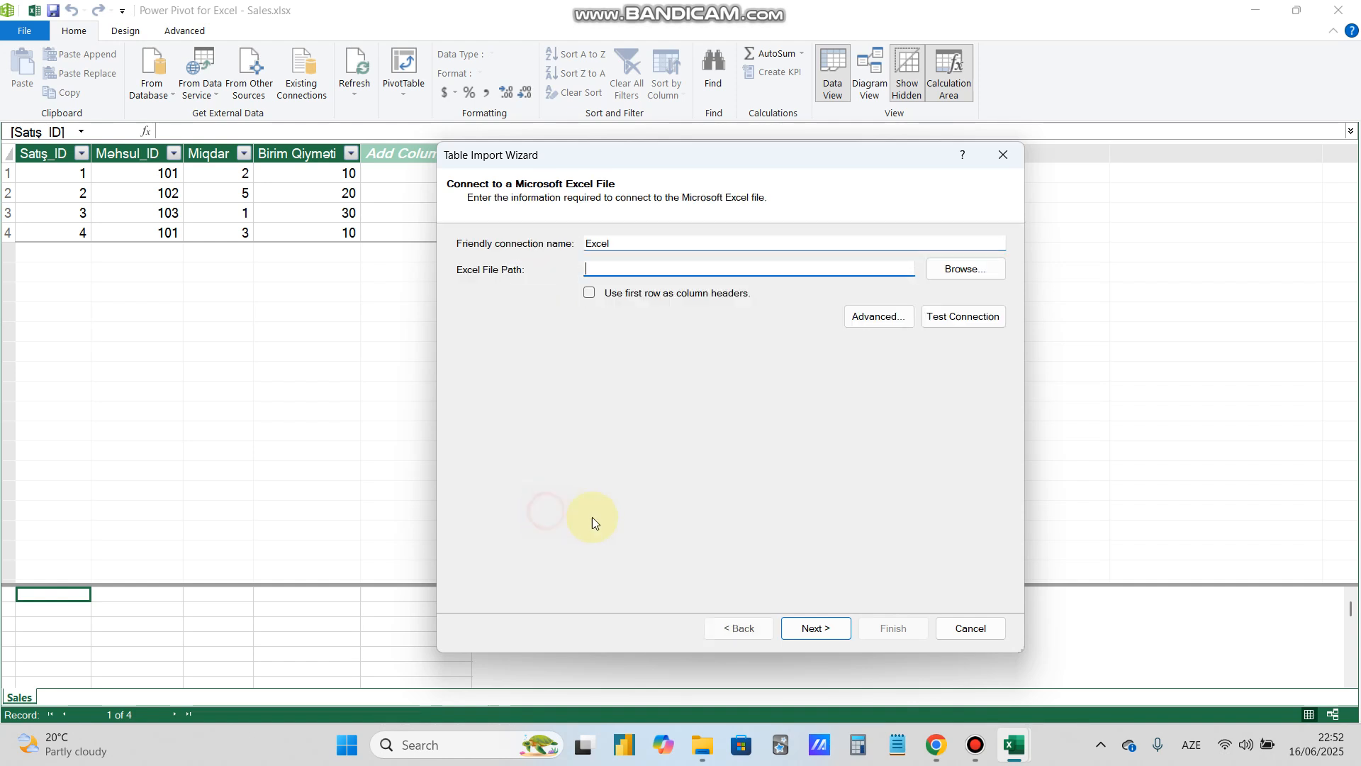
- Import the Products$ table from Products.xlsx in Downloads, using the first row as column headers and previewing the data
left_click(943, 272)
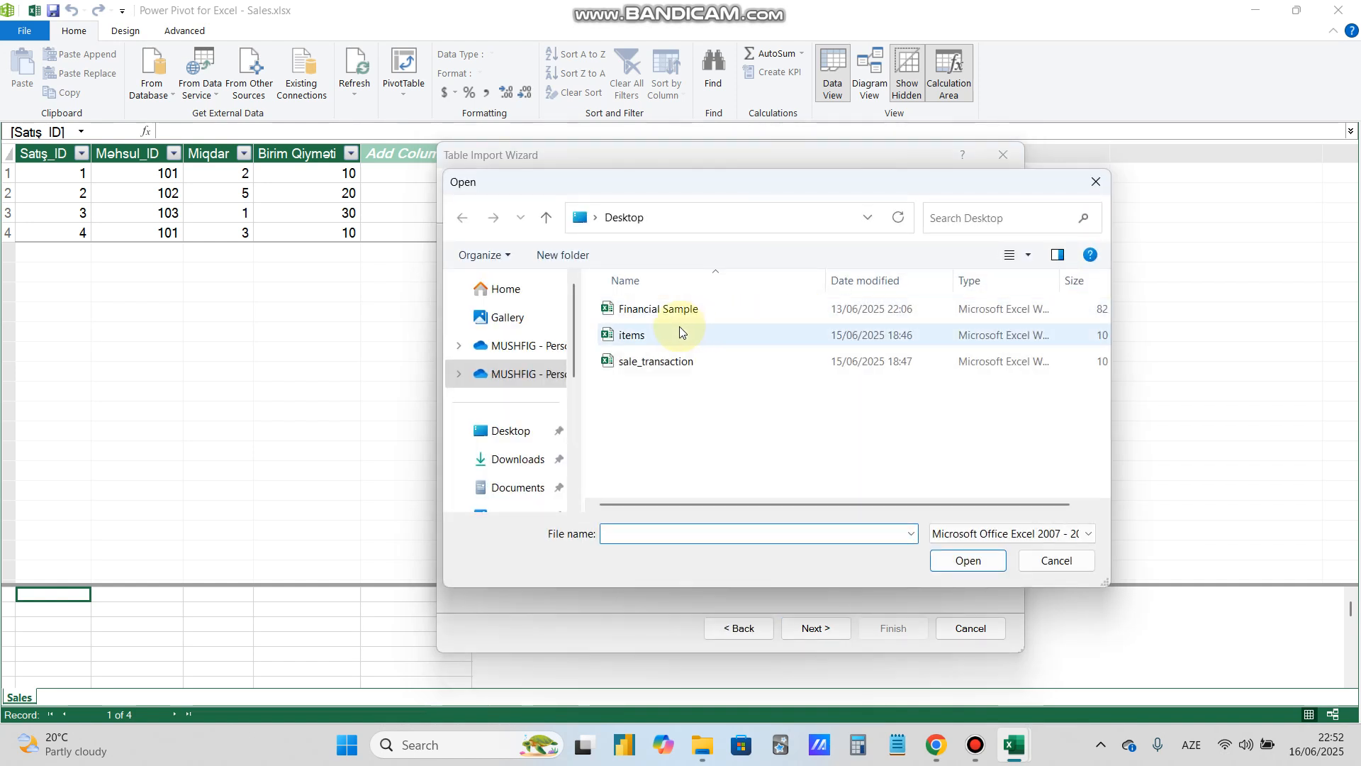
left_click(517, 458)
double_click(641, 360)
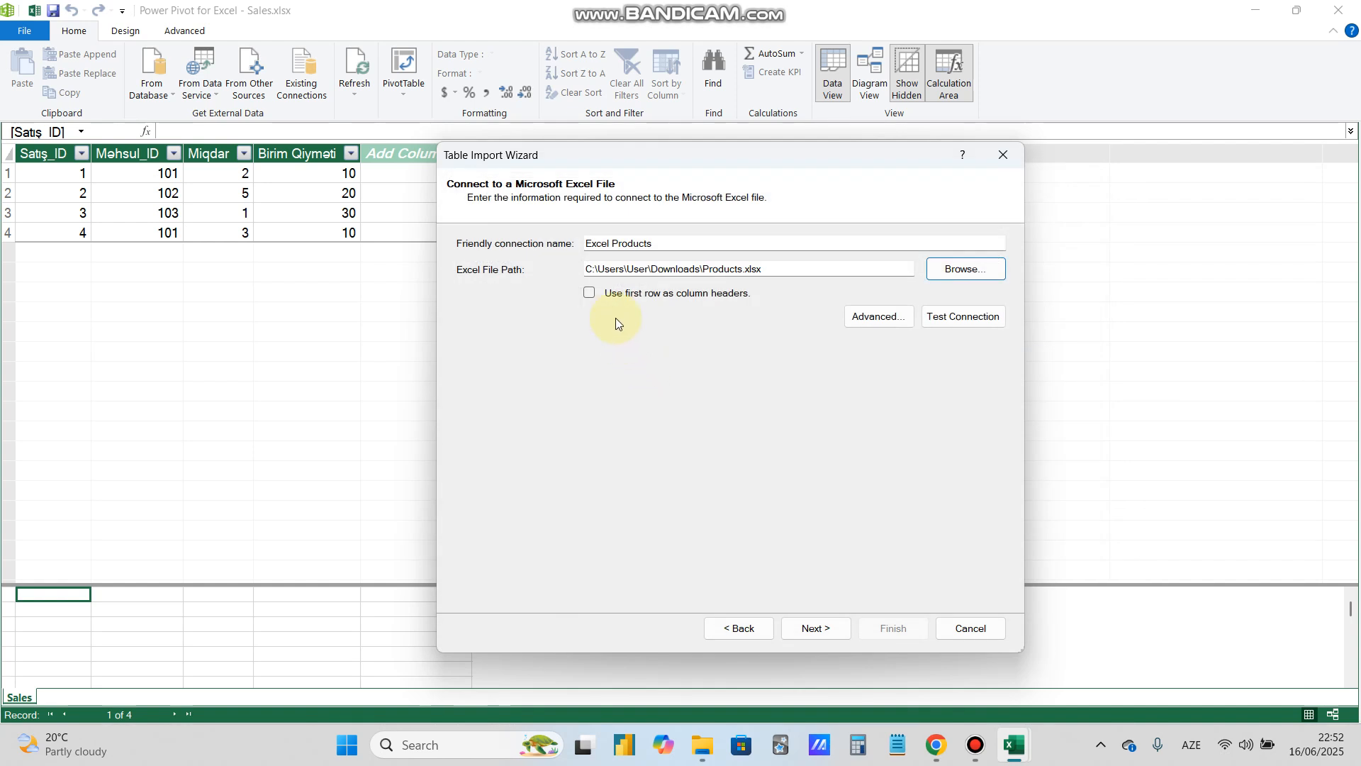
left_click(589, 293)
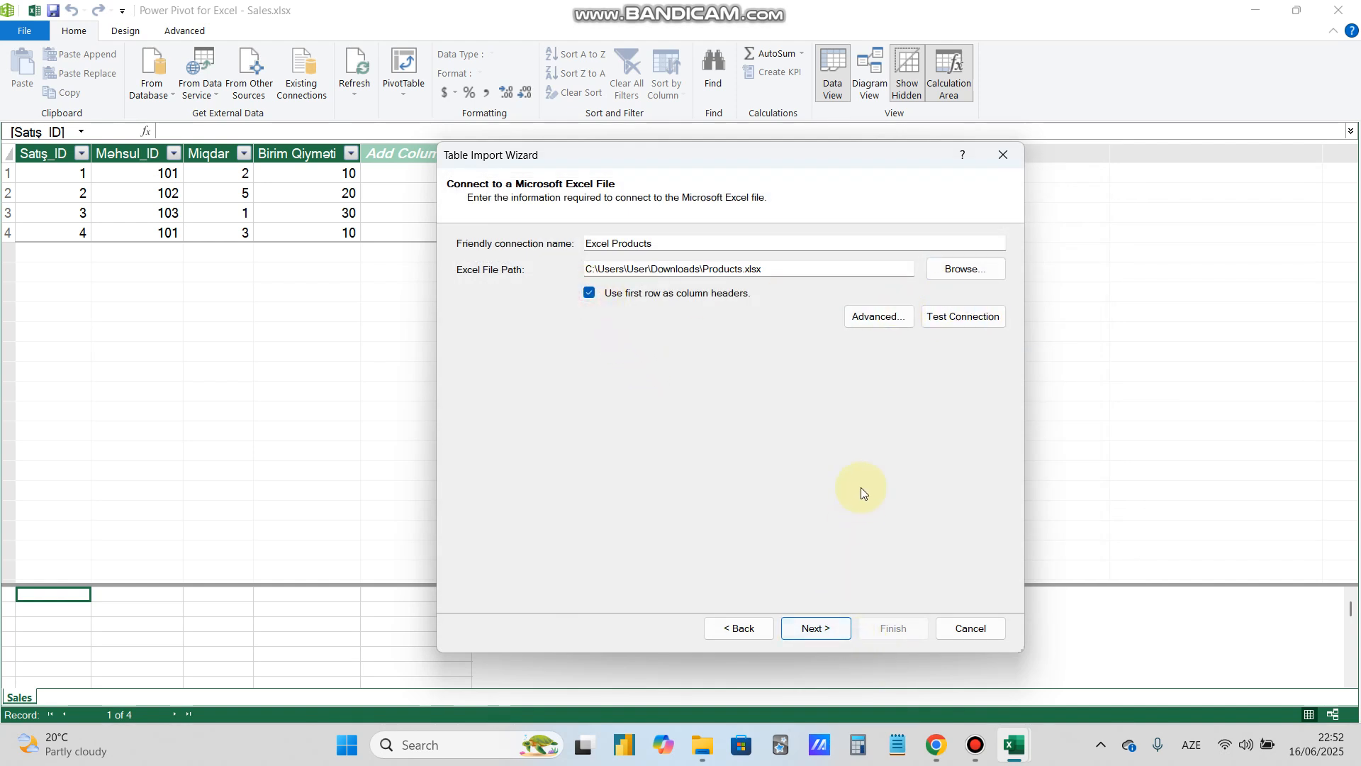
left_click(828, 629)
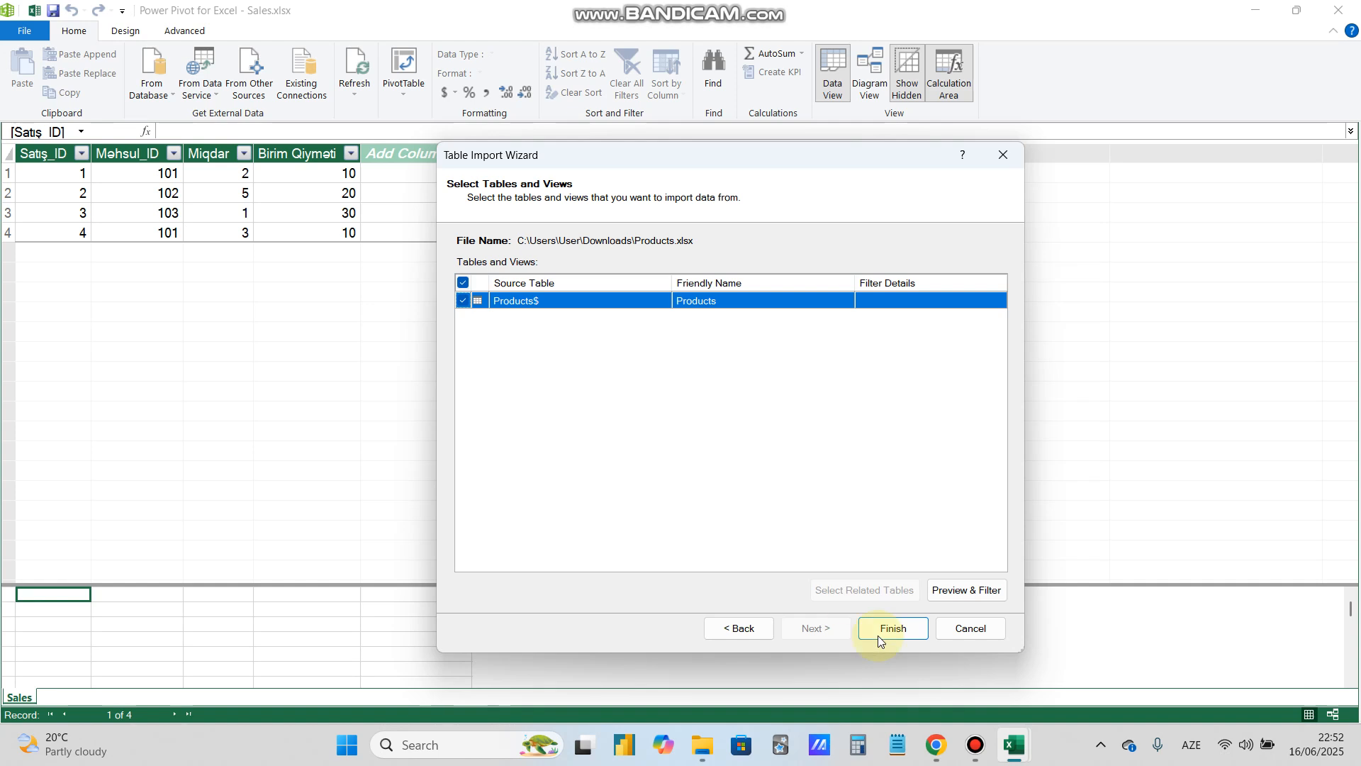
left_click(924, 594)
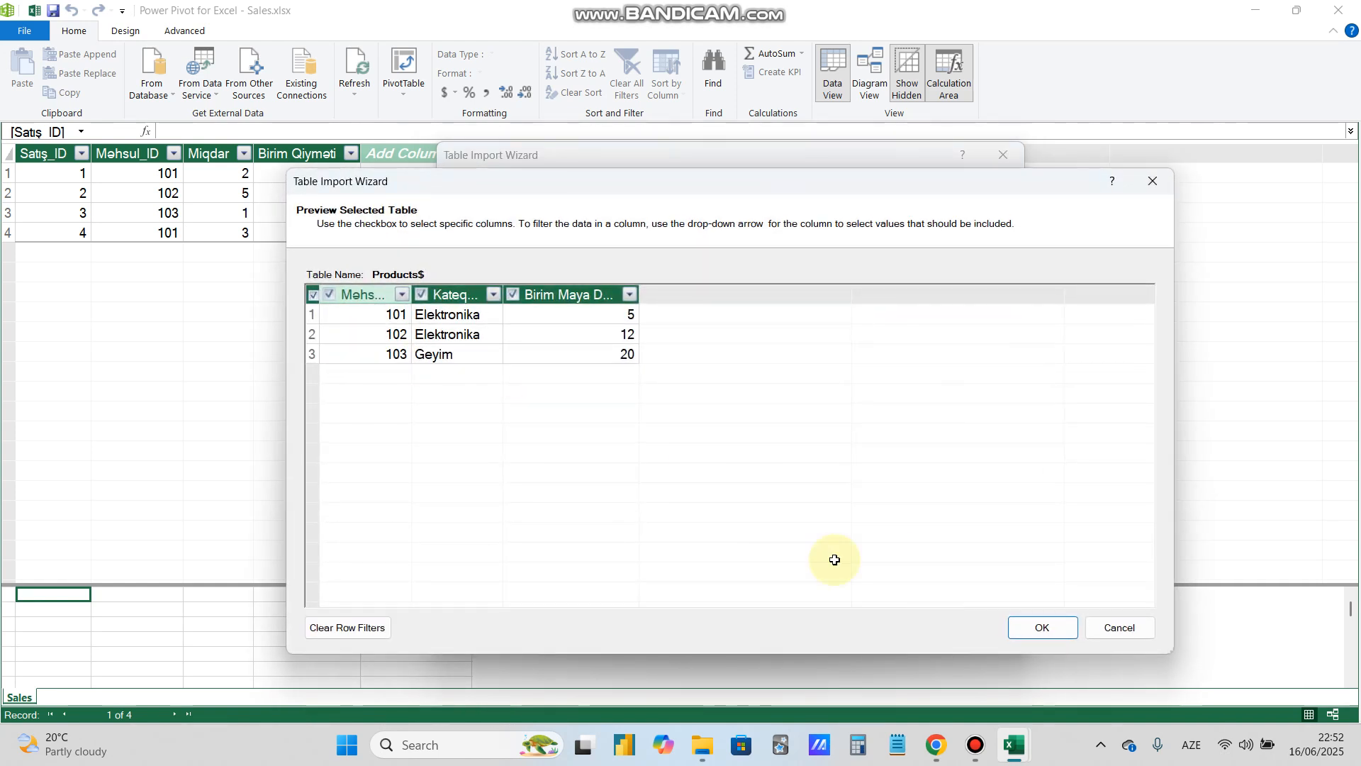
left_click(1014, 617)
left_click(900, 626)
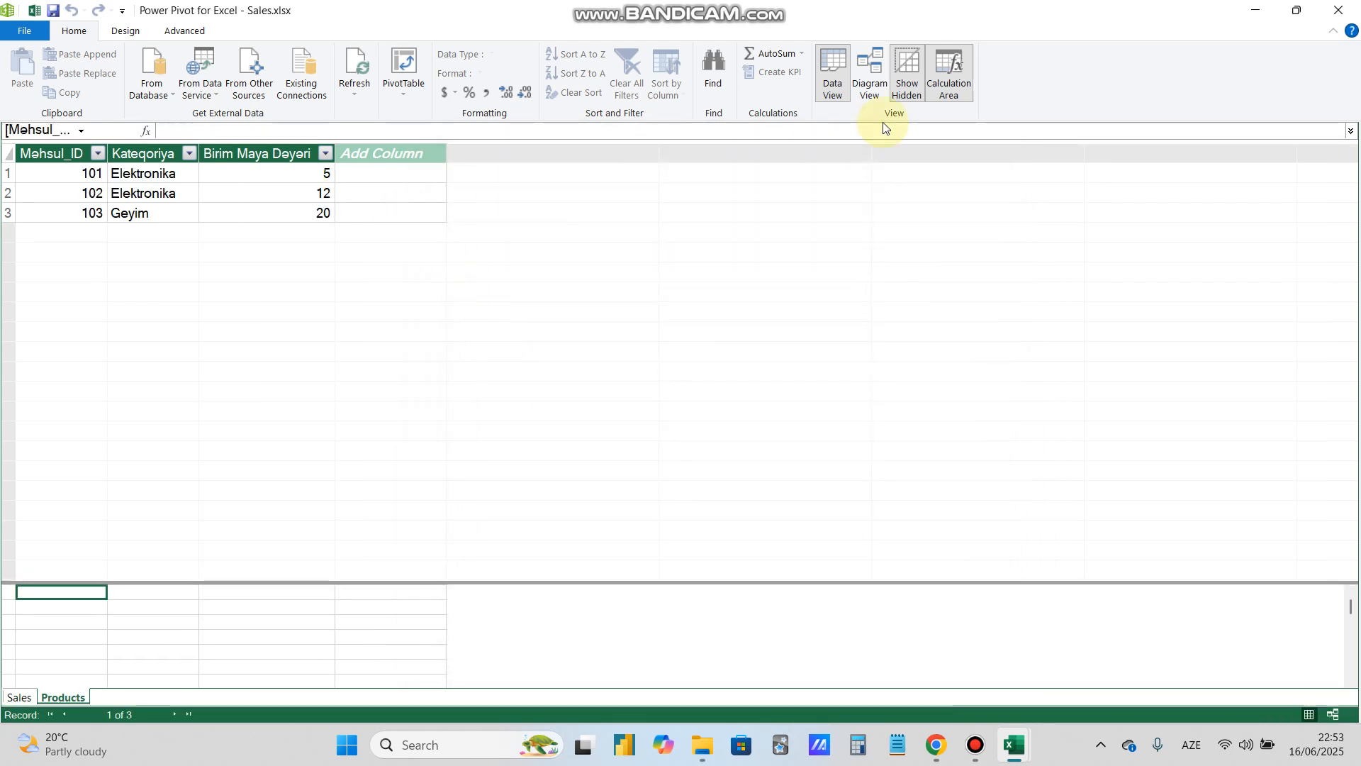
- Relate Məhsul_ID in Sales to Məhsul_ID in Products in the model diagram, and show all model tables in the PivotTable field list
left_click(867, 77)
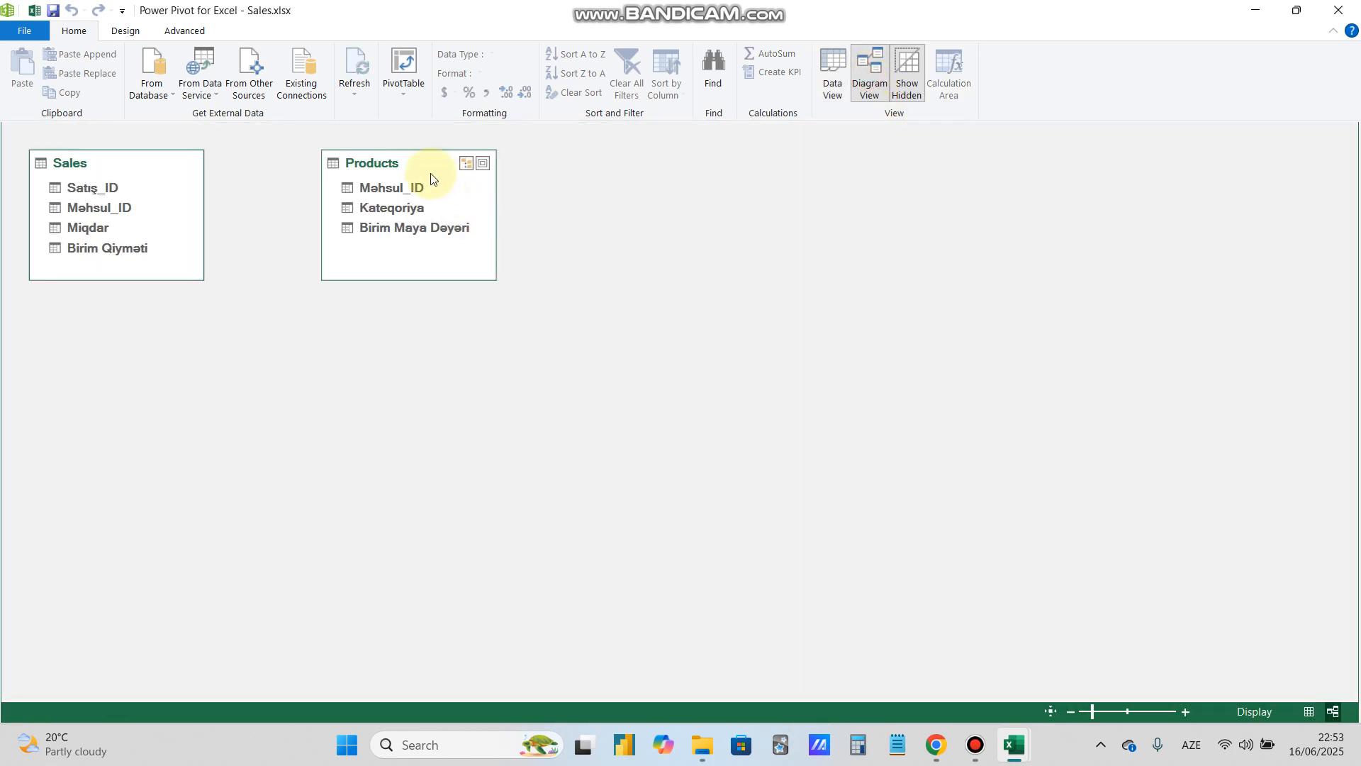
left_click_drag(115, 207, 365, 199)
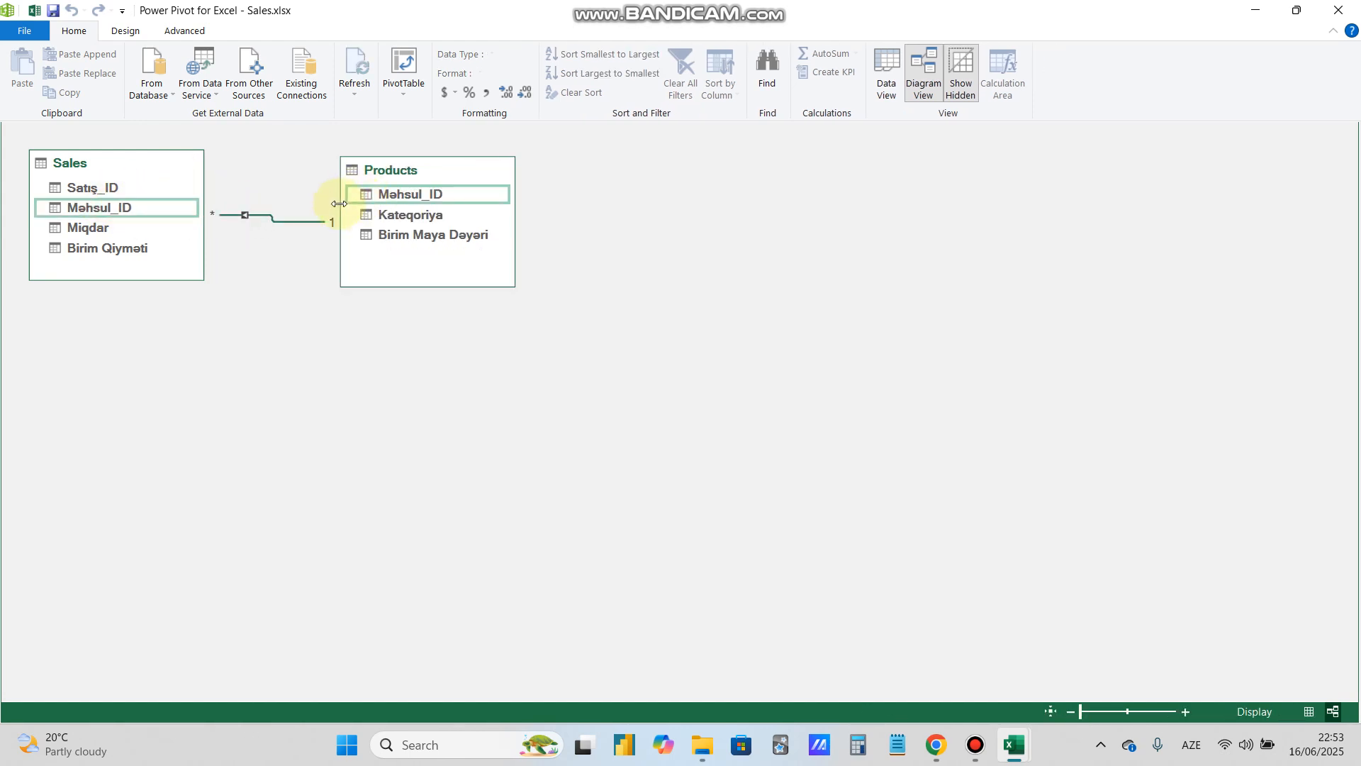
left_click(1348, 7)
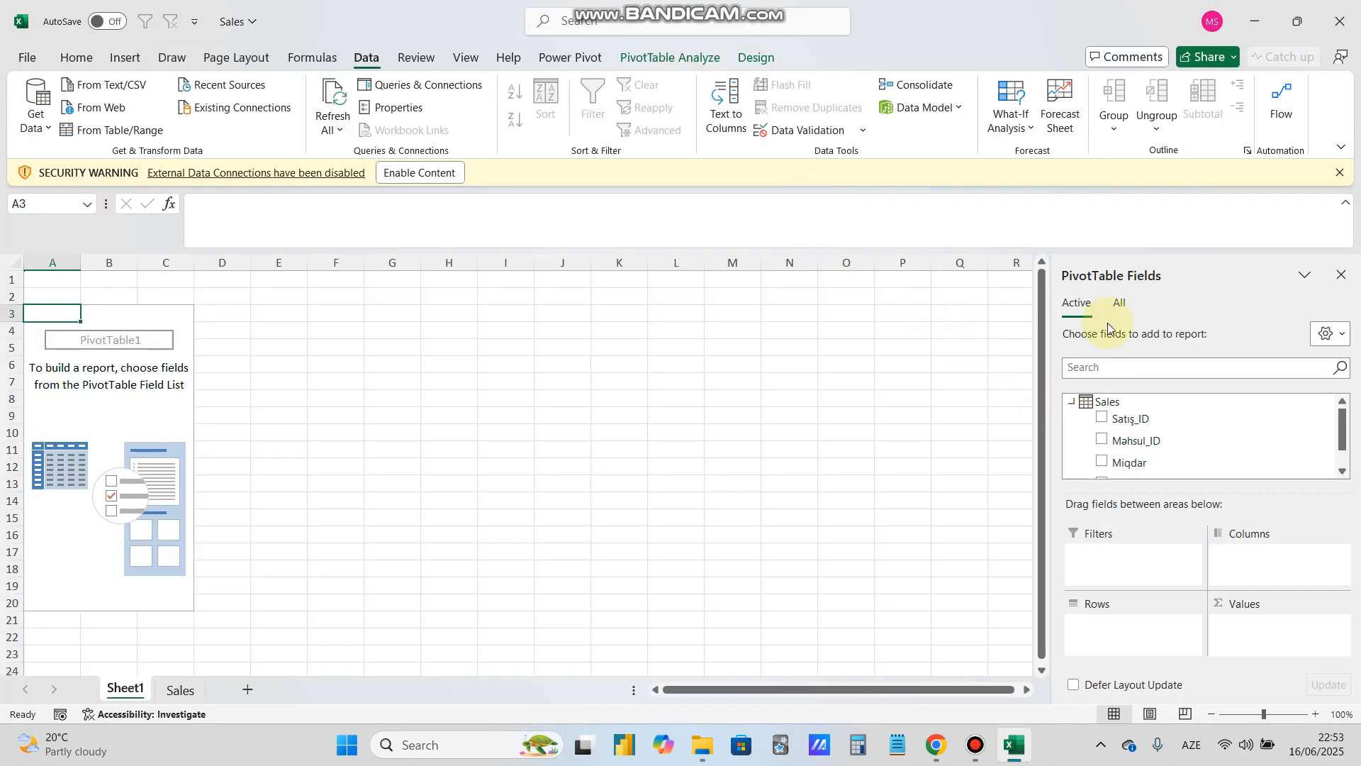
left_click(1119, 303)
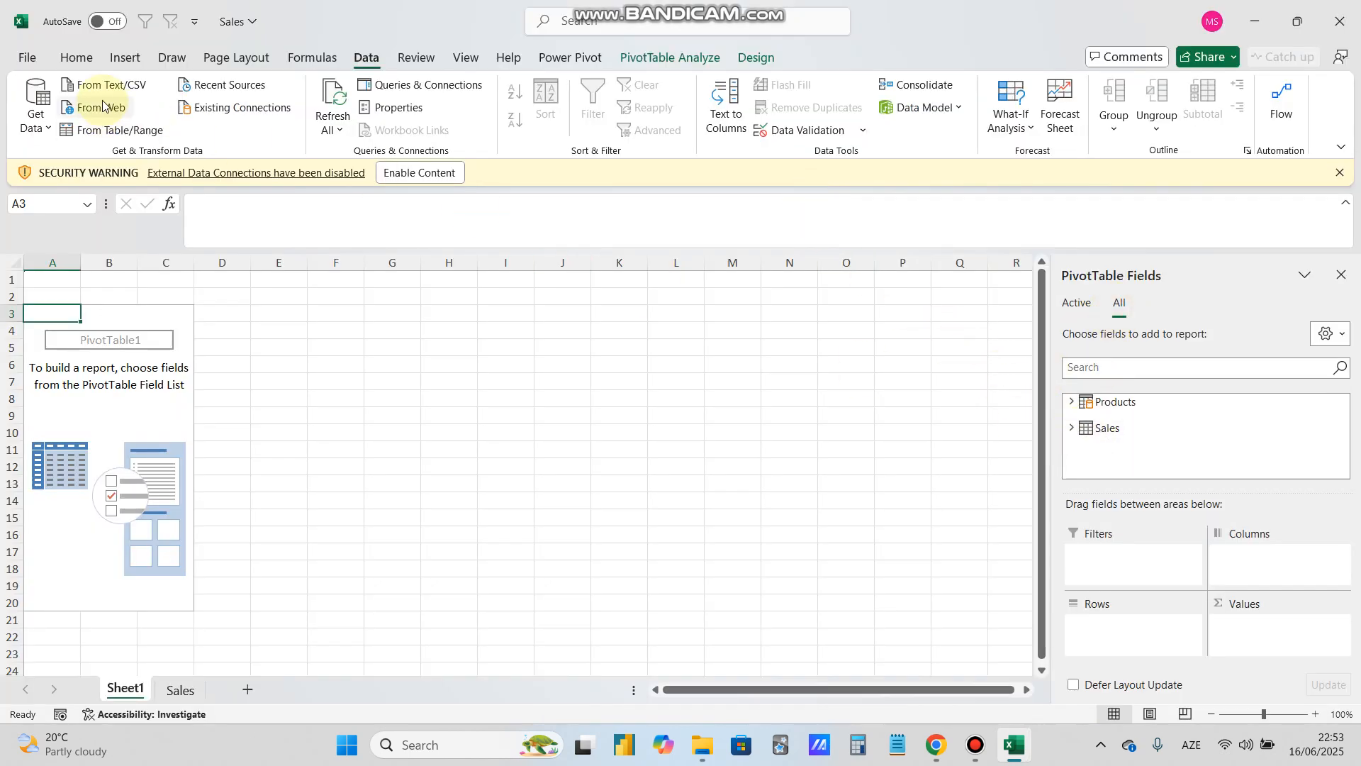
- Create a new Power Pivot measure in the Sales table and start its formula with SUMX over Sales
left_click(562, 57)
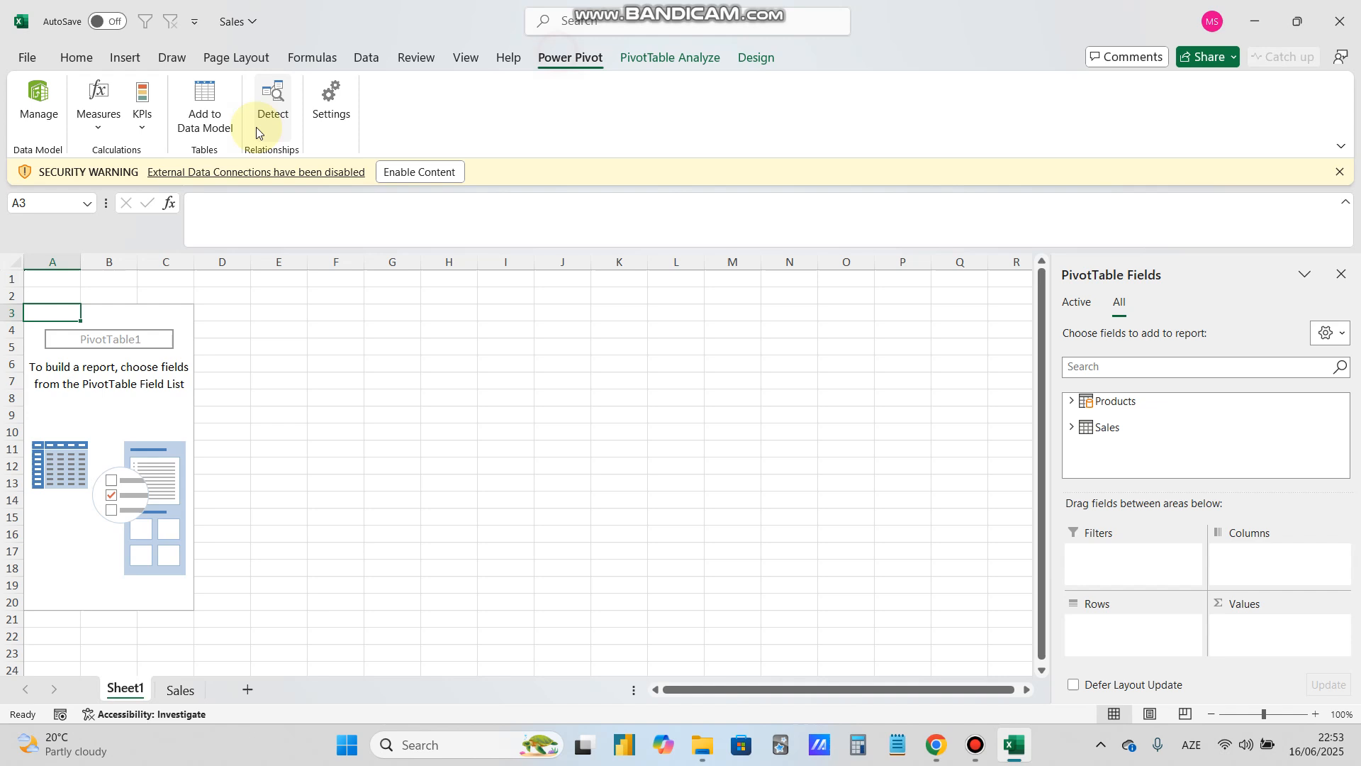
left_click(99, 126)
left_click(120, 156)
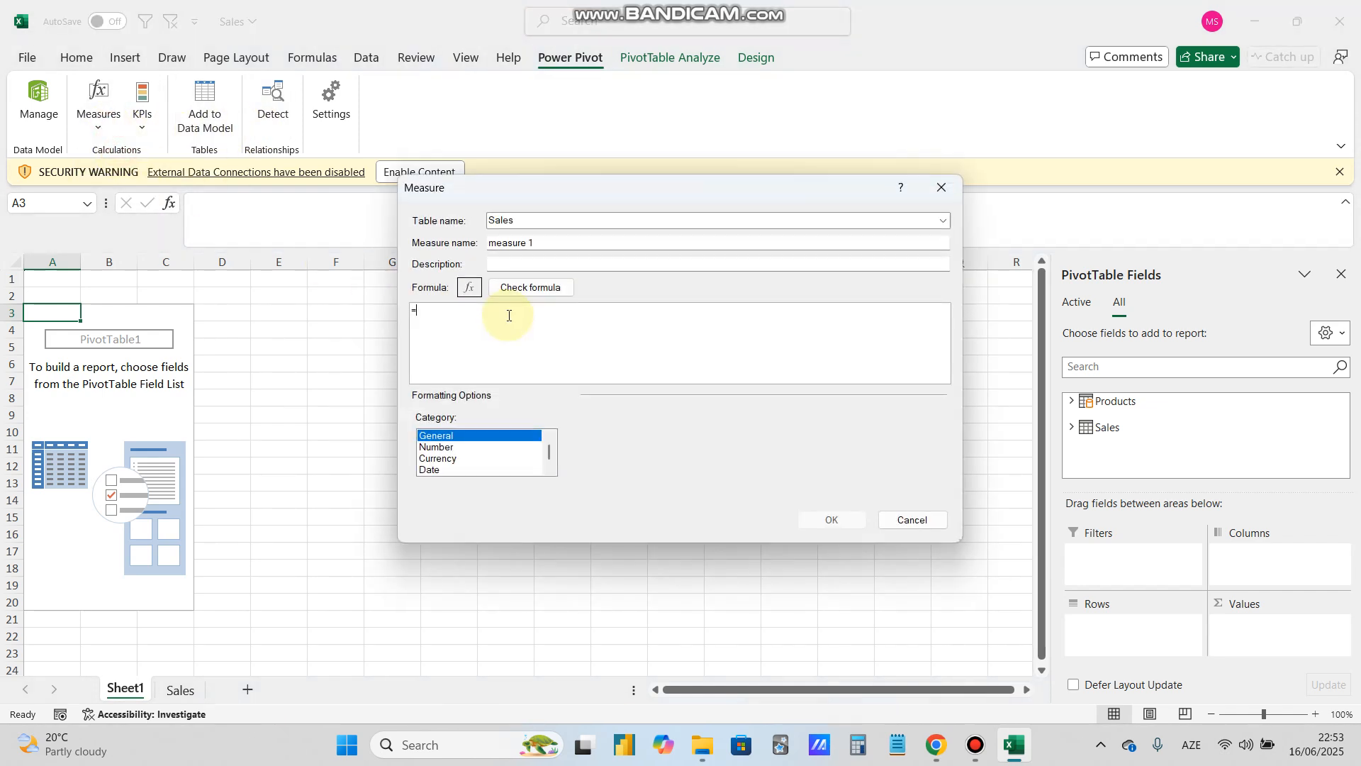
type("SUMX(")
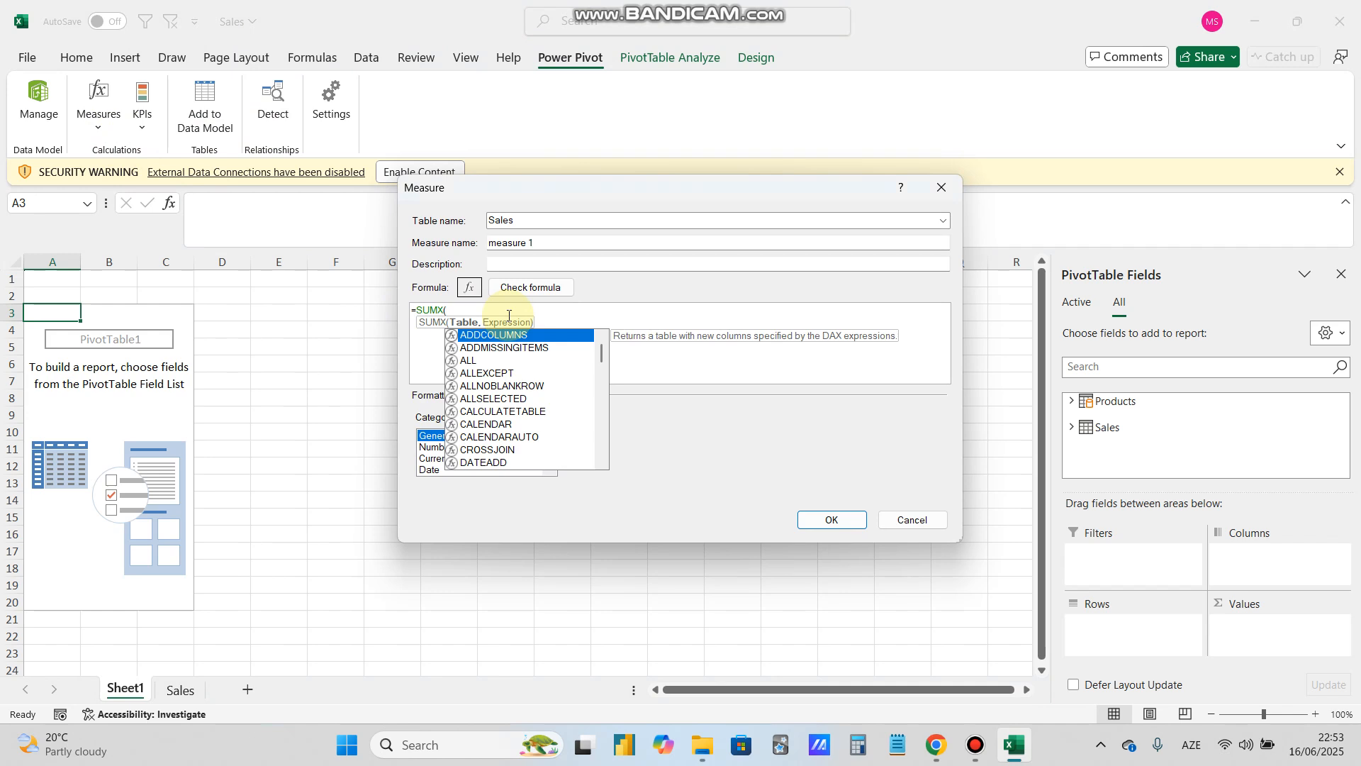
type("sal")
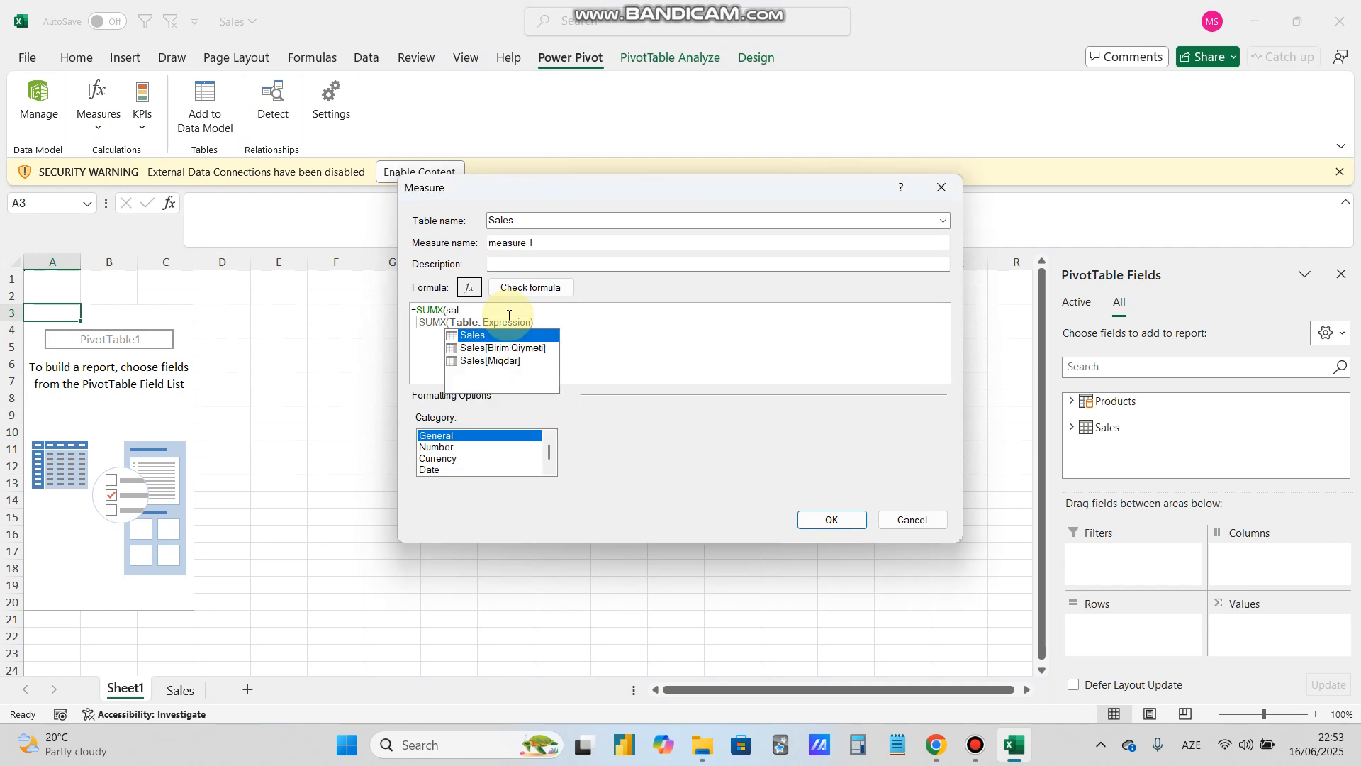
key("Tab")
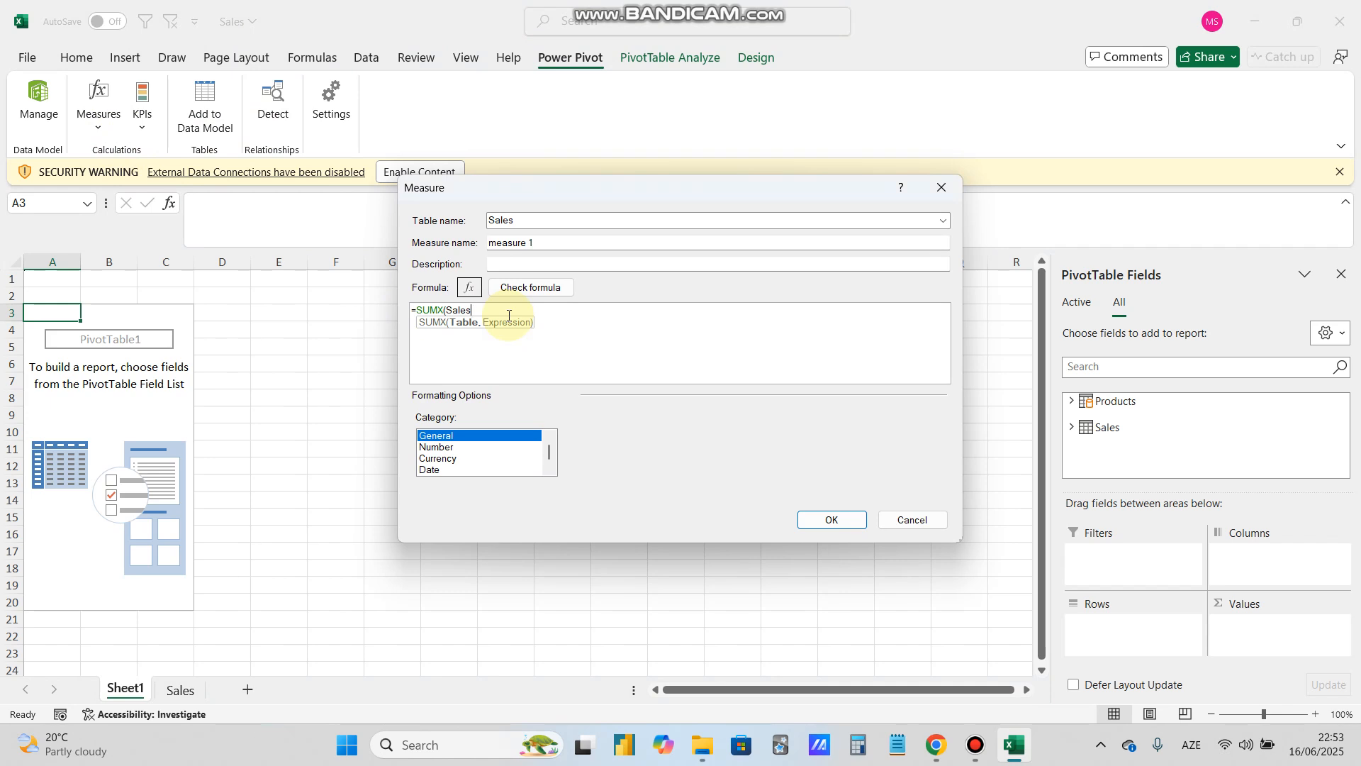
- Begin the SUMX expression with an opening parenthesis followed by Sales[Birim Qiyməti]
type(",sal")
key("Down")
key("Tab")
left_click(473, 310)
type("(")
left_click(584, 316)
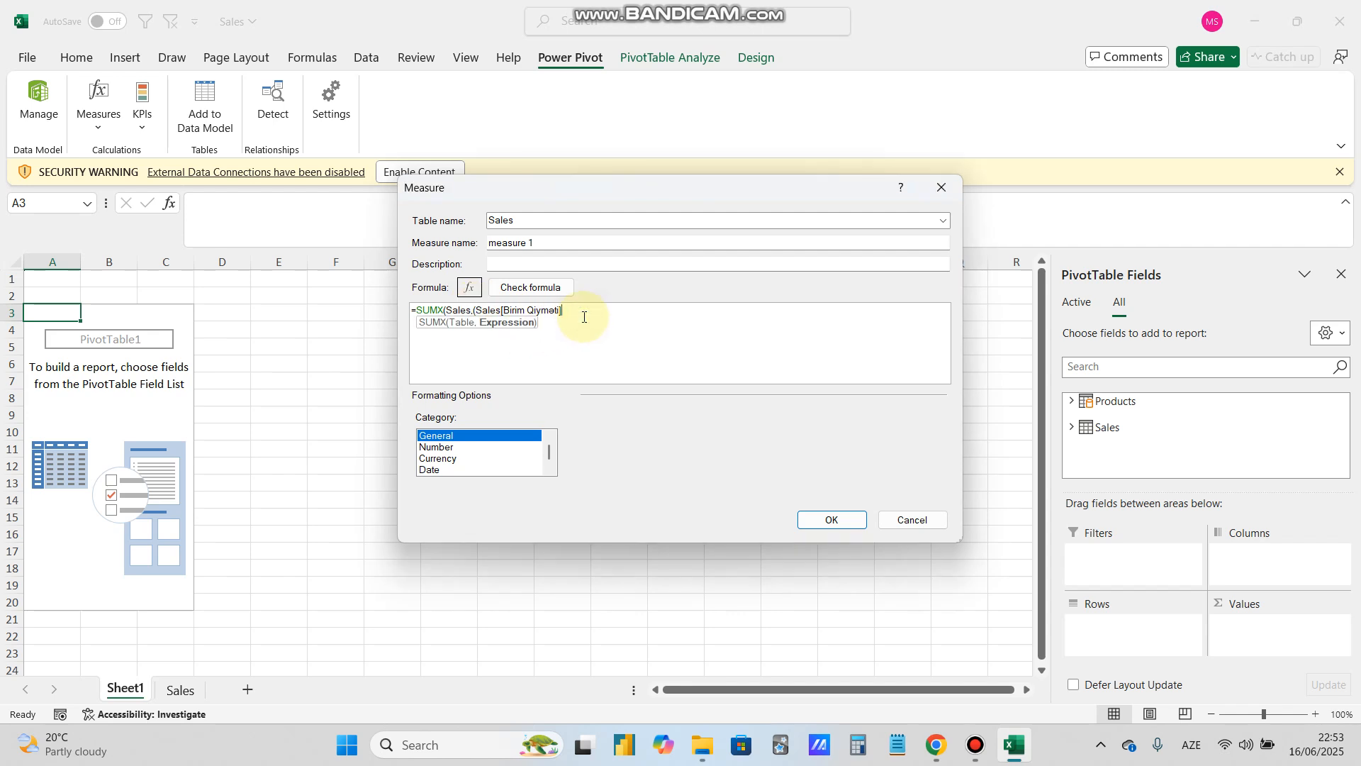
- Subtract RELATED(Products[Birim Maya Dəyəri]) from the unit price in the measure formula
type("-rel")
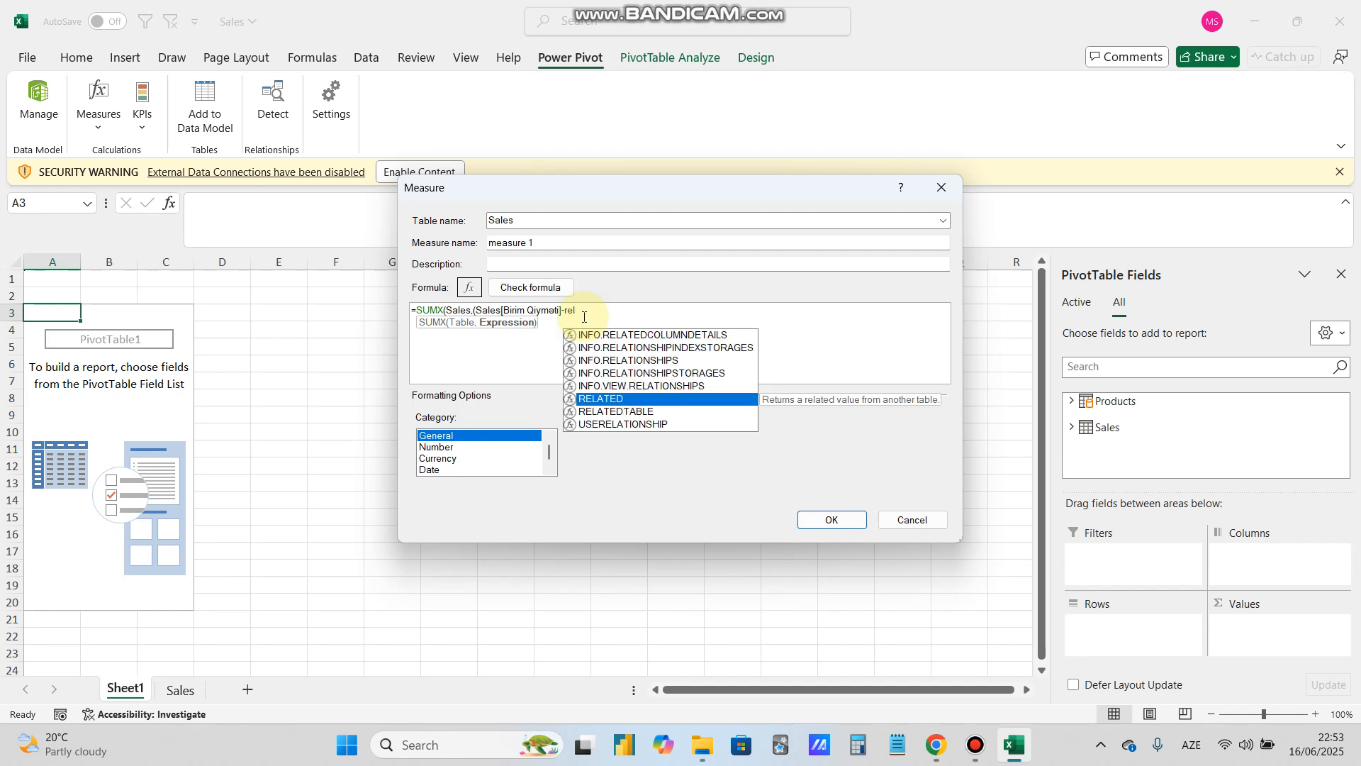
key("Tab")
key("Tab")
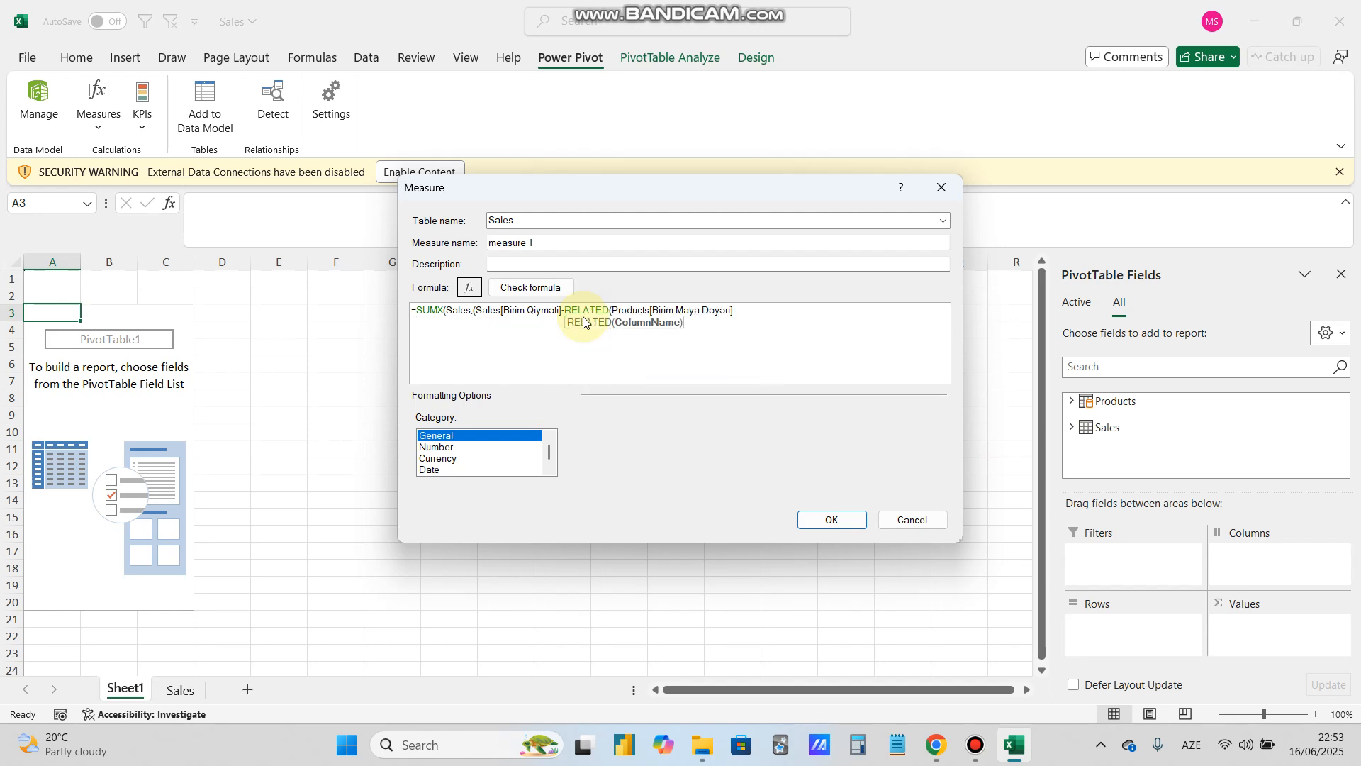
type(")")
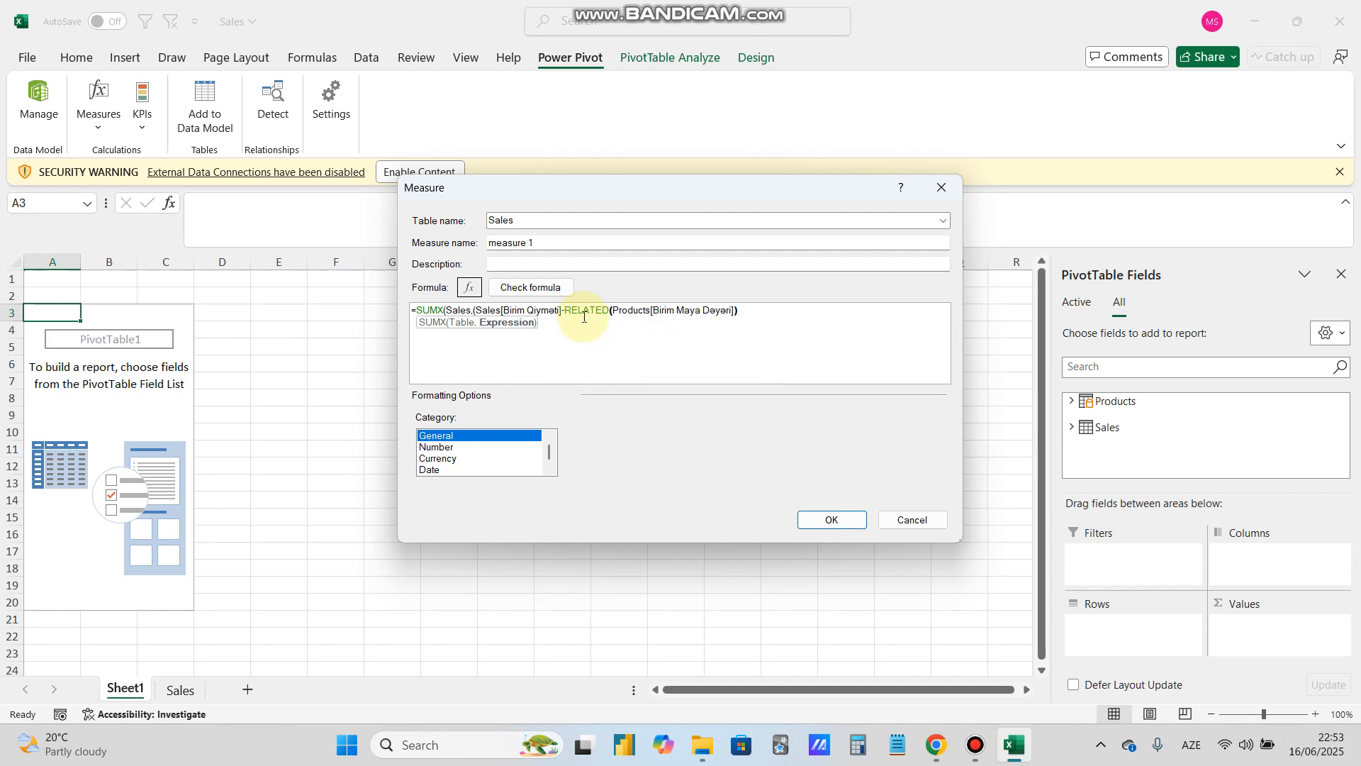
- Multiply the parenthesised difference by Sales[Miqdar], close the SUMX formula, check it and save the measure
type(")*miq")
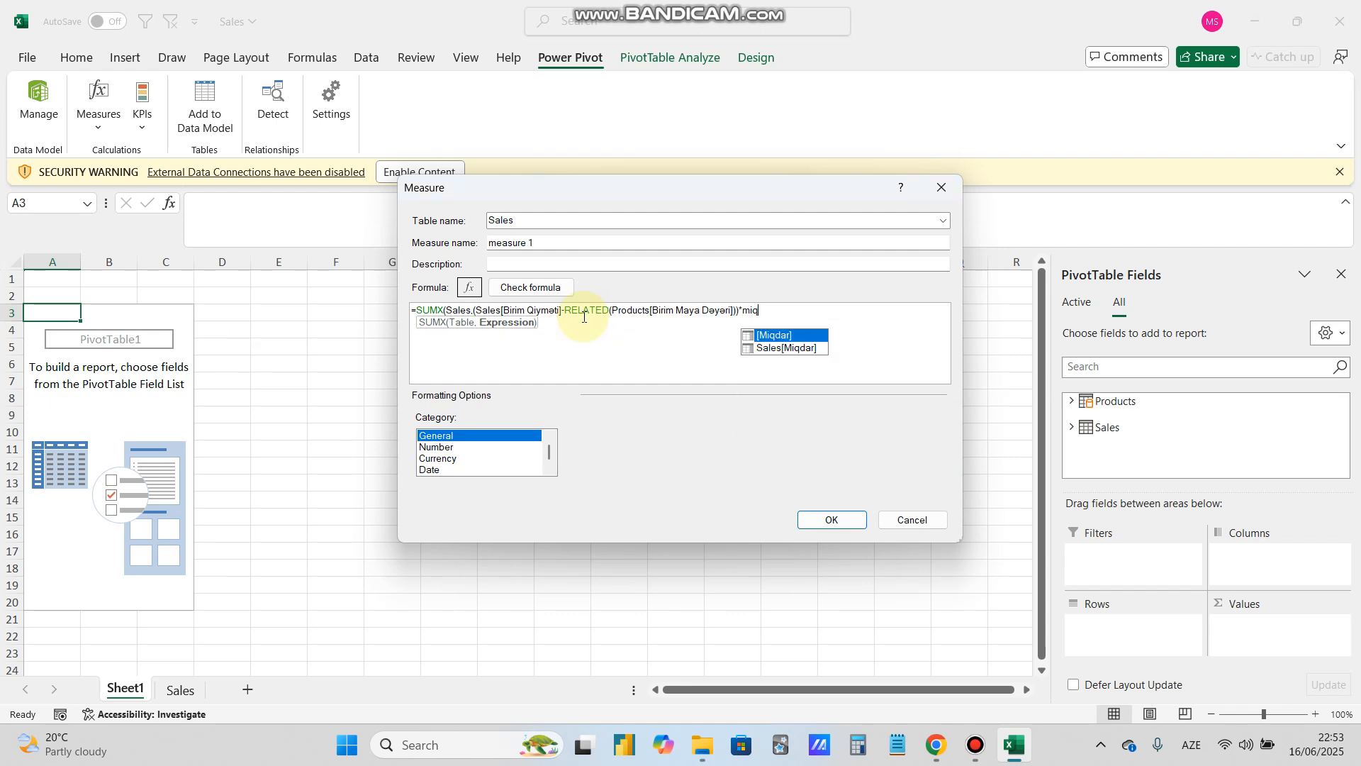
key("Down")
key("Tab")
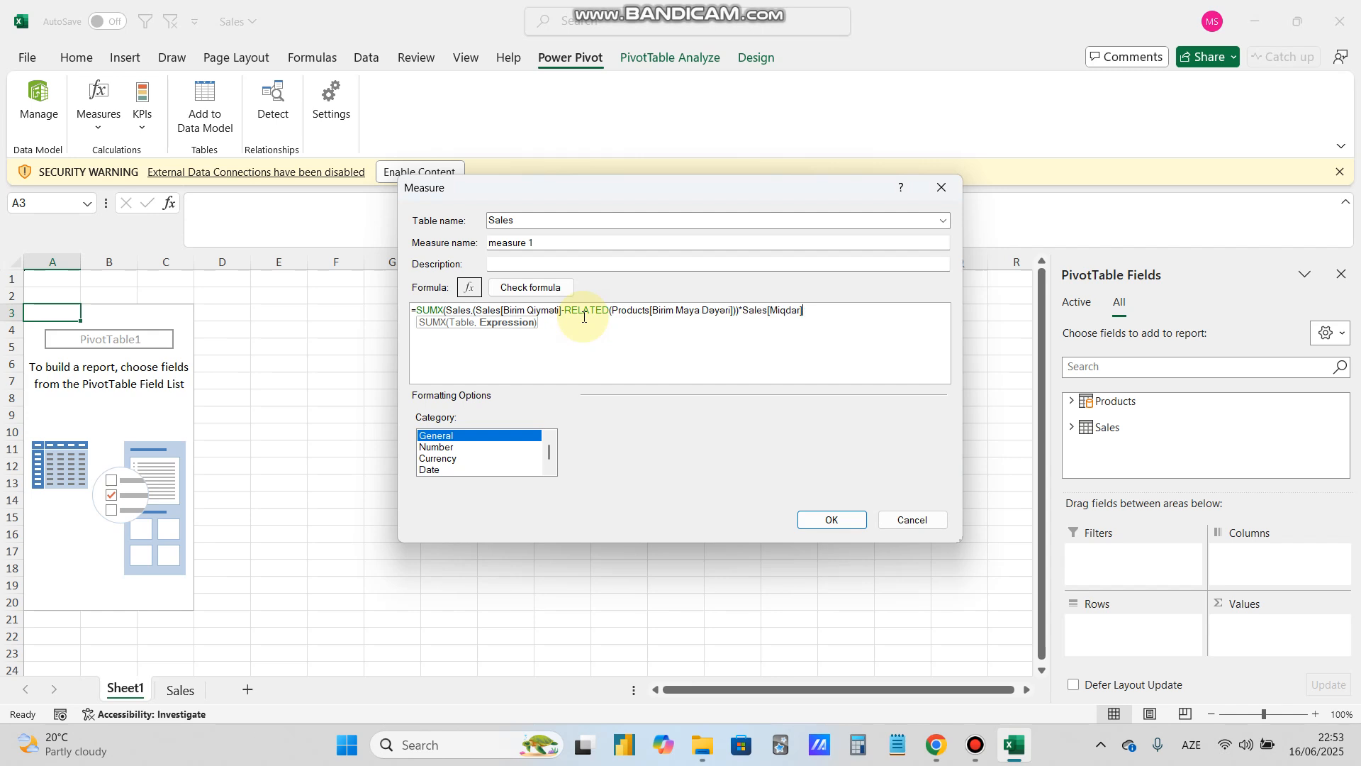
type(")")
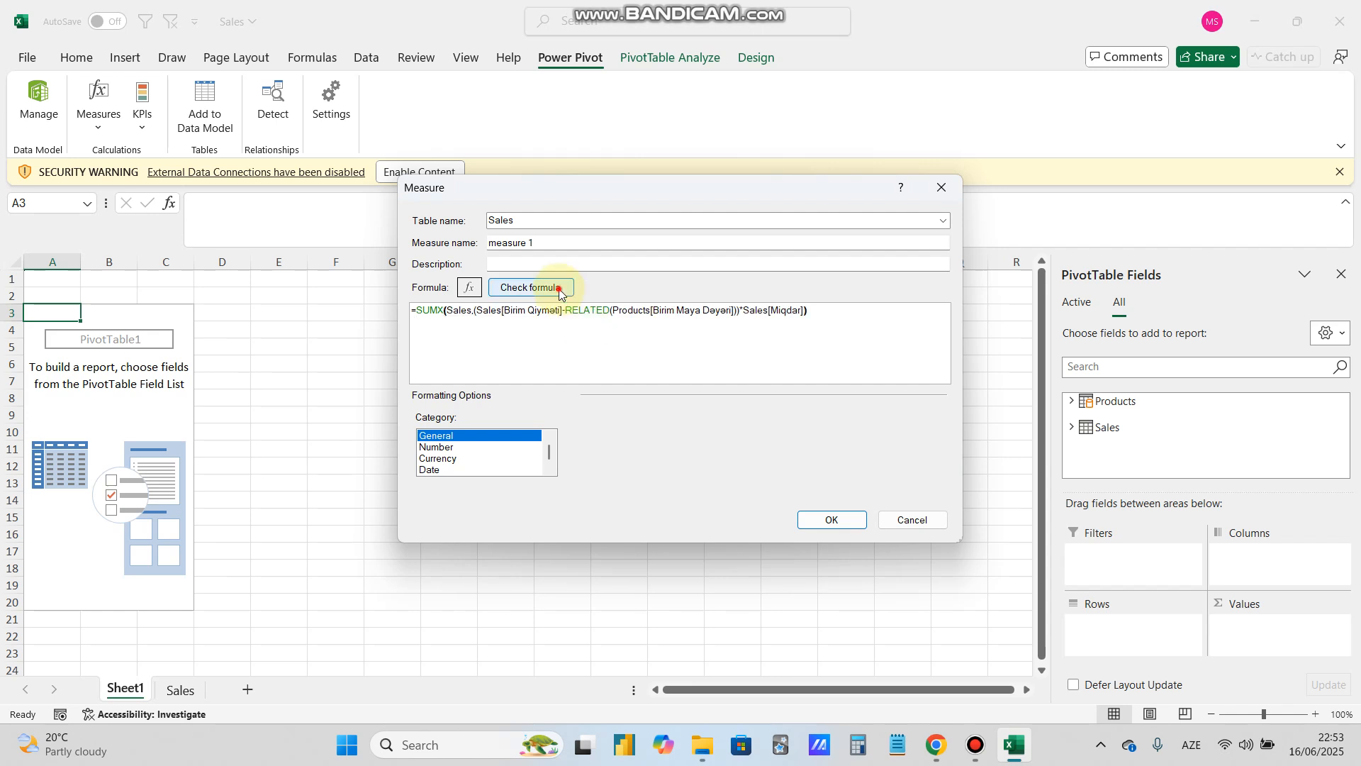
left_click(560, 291)
left_click(835, 602)
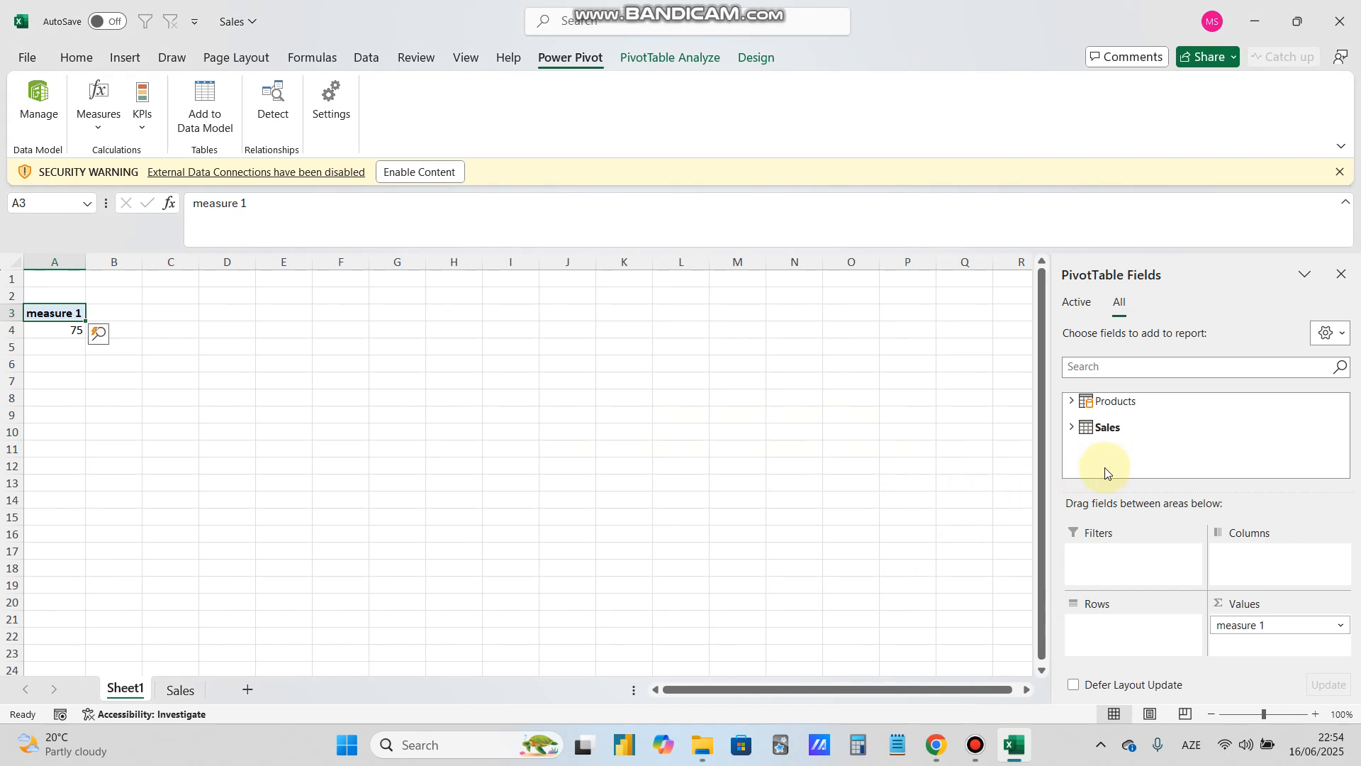
- Add Məhsul_ID from the Sales table to the PivotTable rows to break measure 1 down by product
left_click(1071, 428)
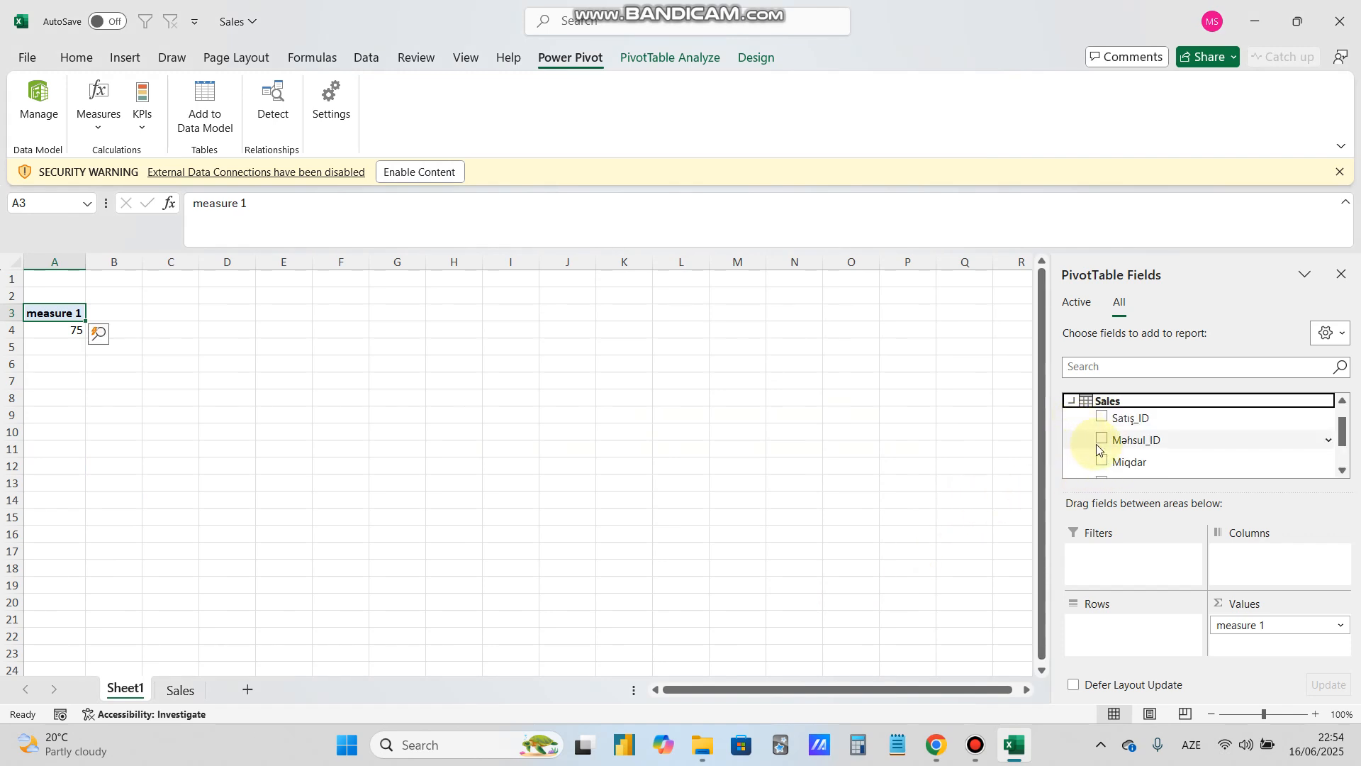
left_click(1102, 441)
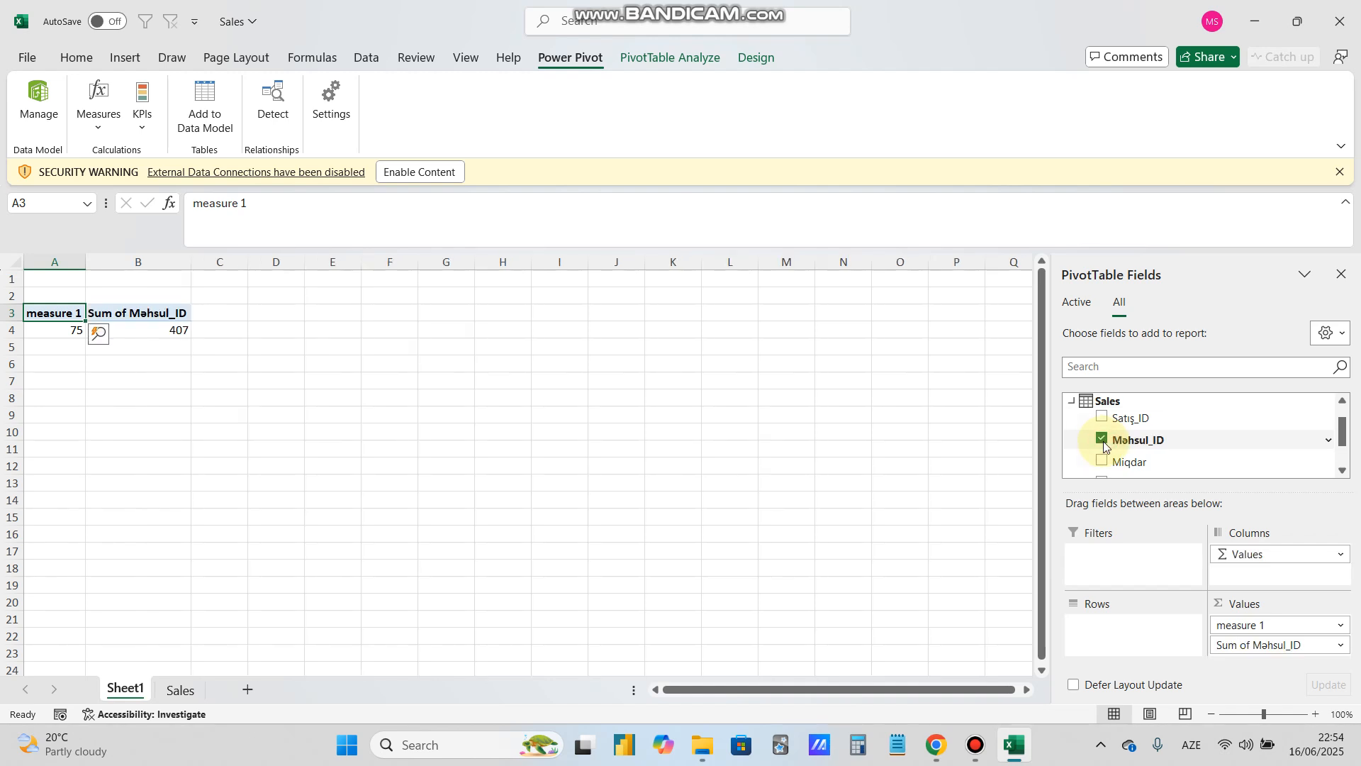
left_click_drag(1261, 644, 1106, 642)
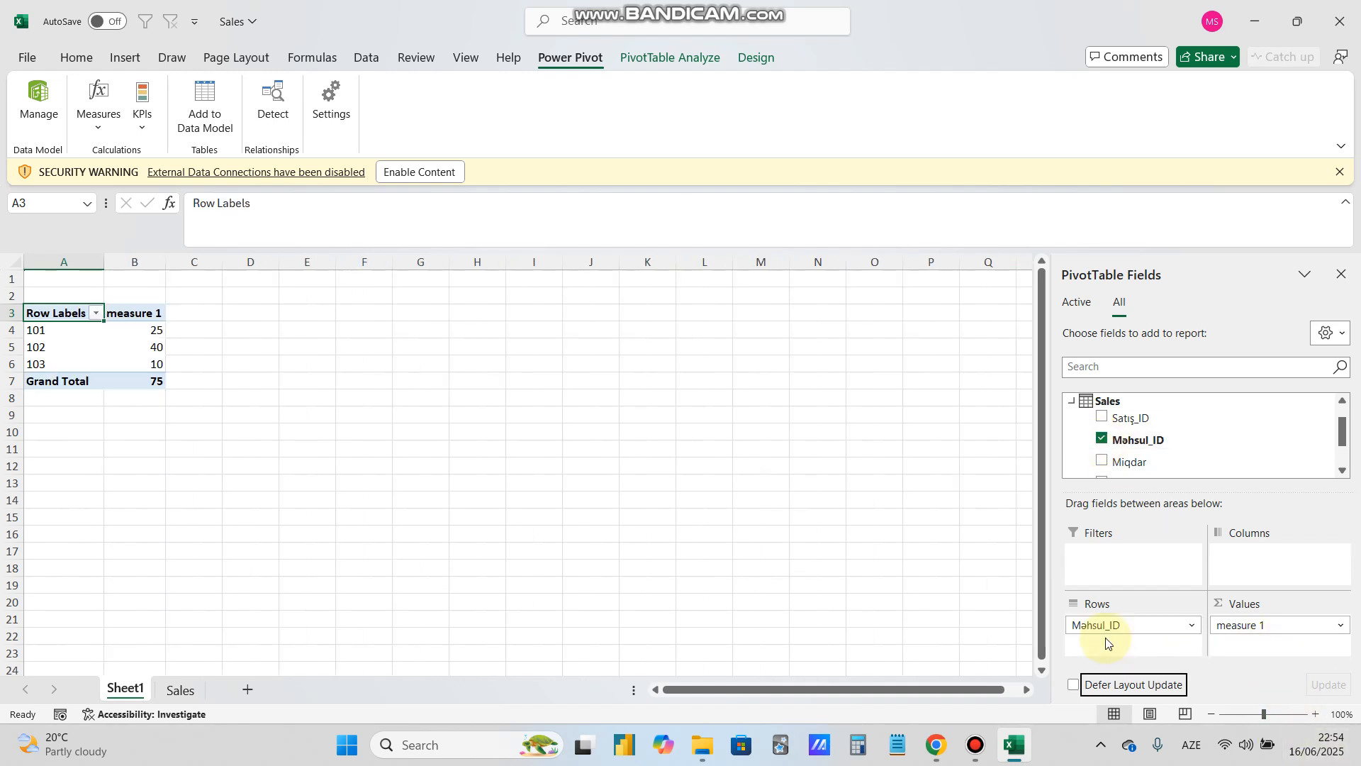
left_click(125, 330)
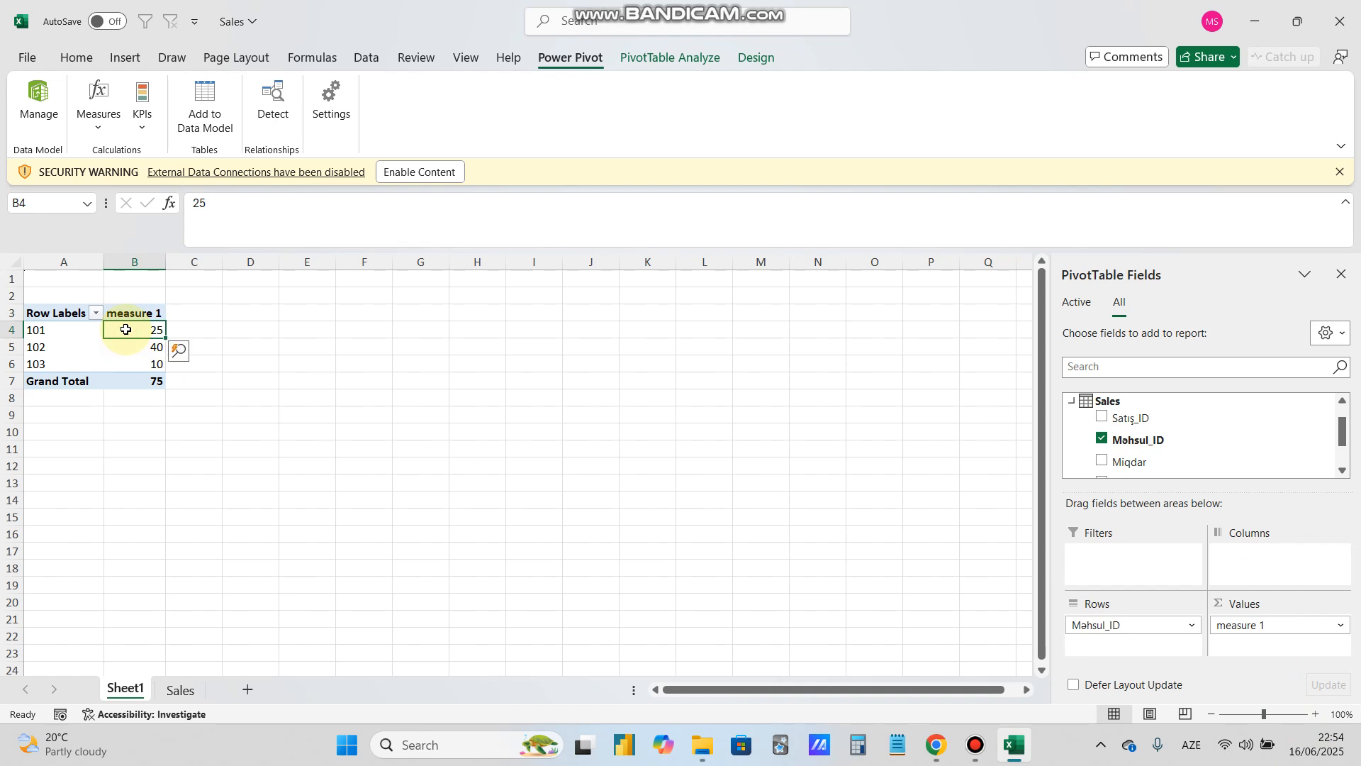
- Enable the workbook's external data connections and select the PivotTable's row label for product 101
left_click(419, 172)
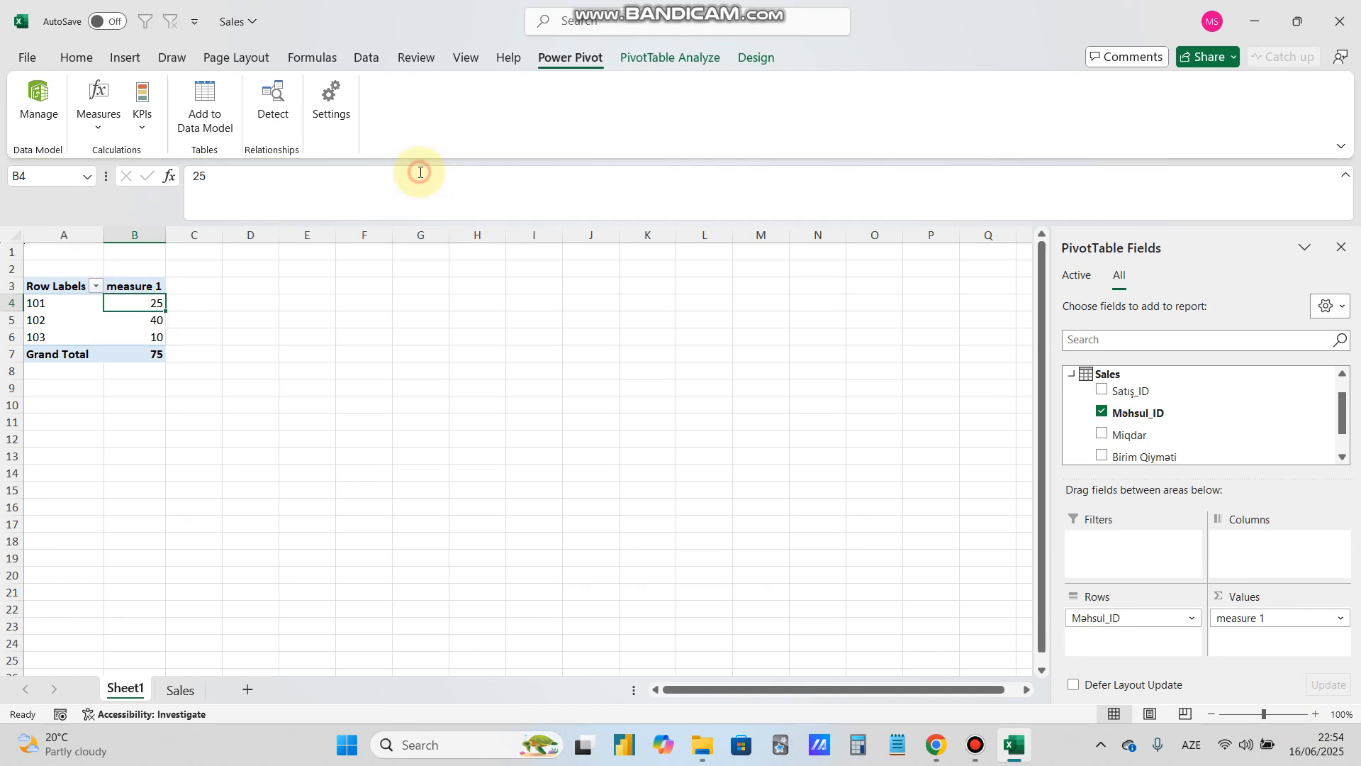
left_click(211, 319)
left_click(116, 305)
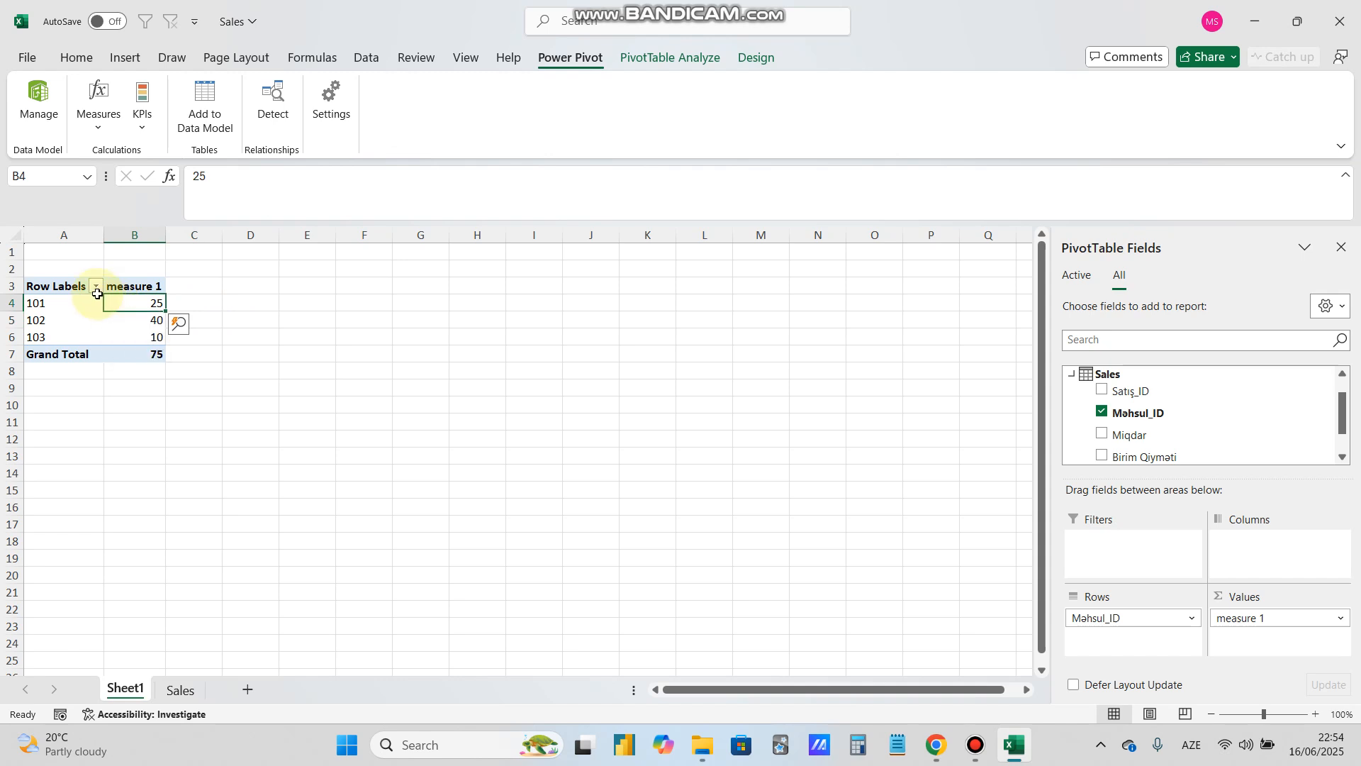
left_click(60, 303)
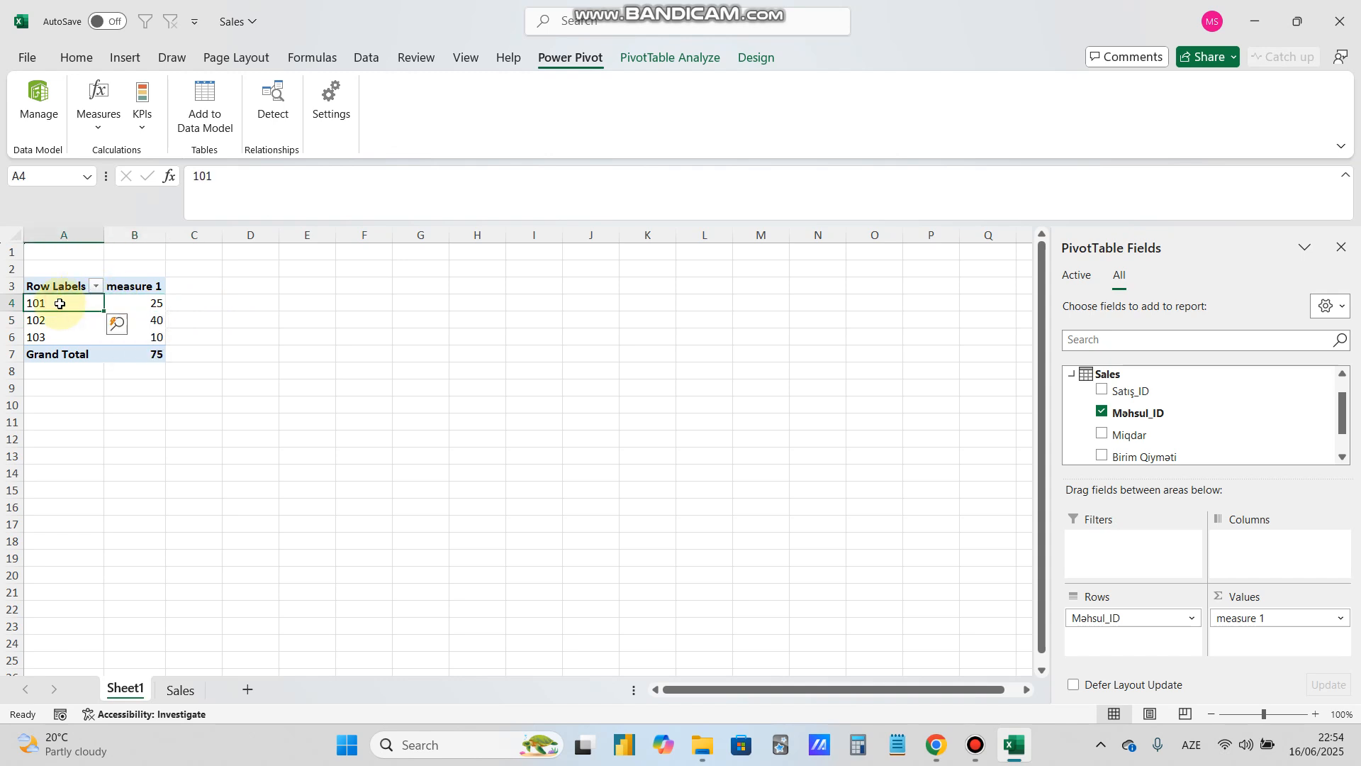